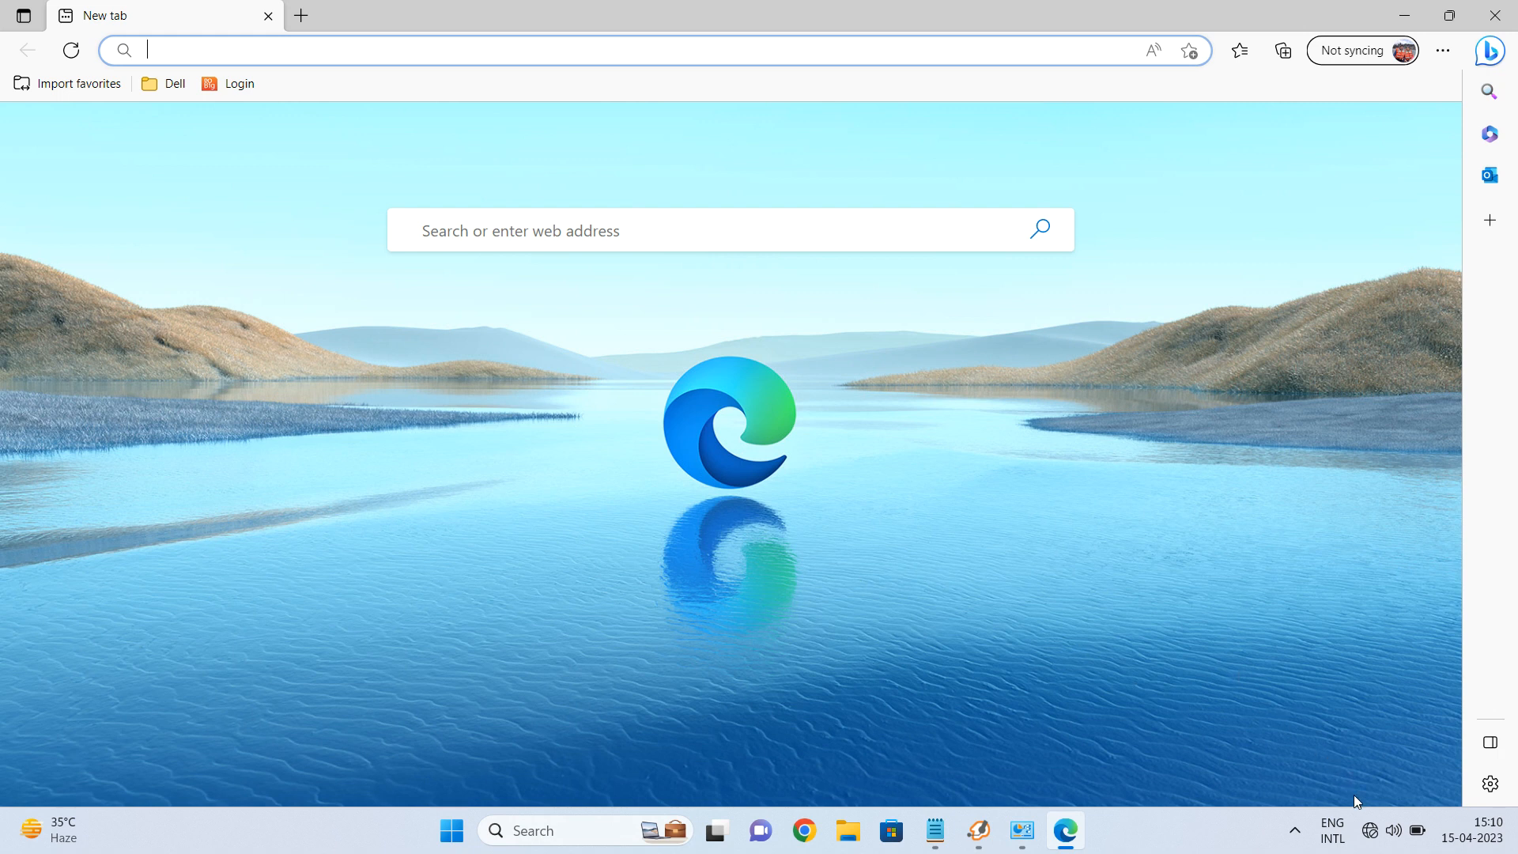
left_click(1376, 830)
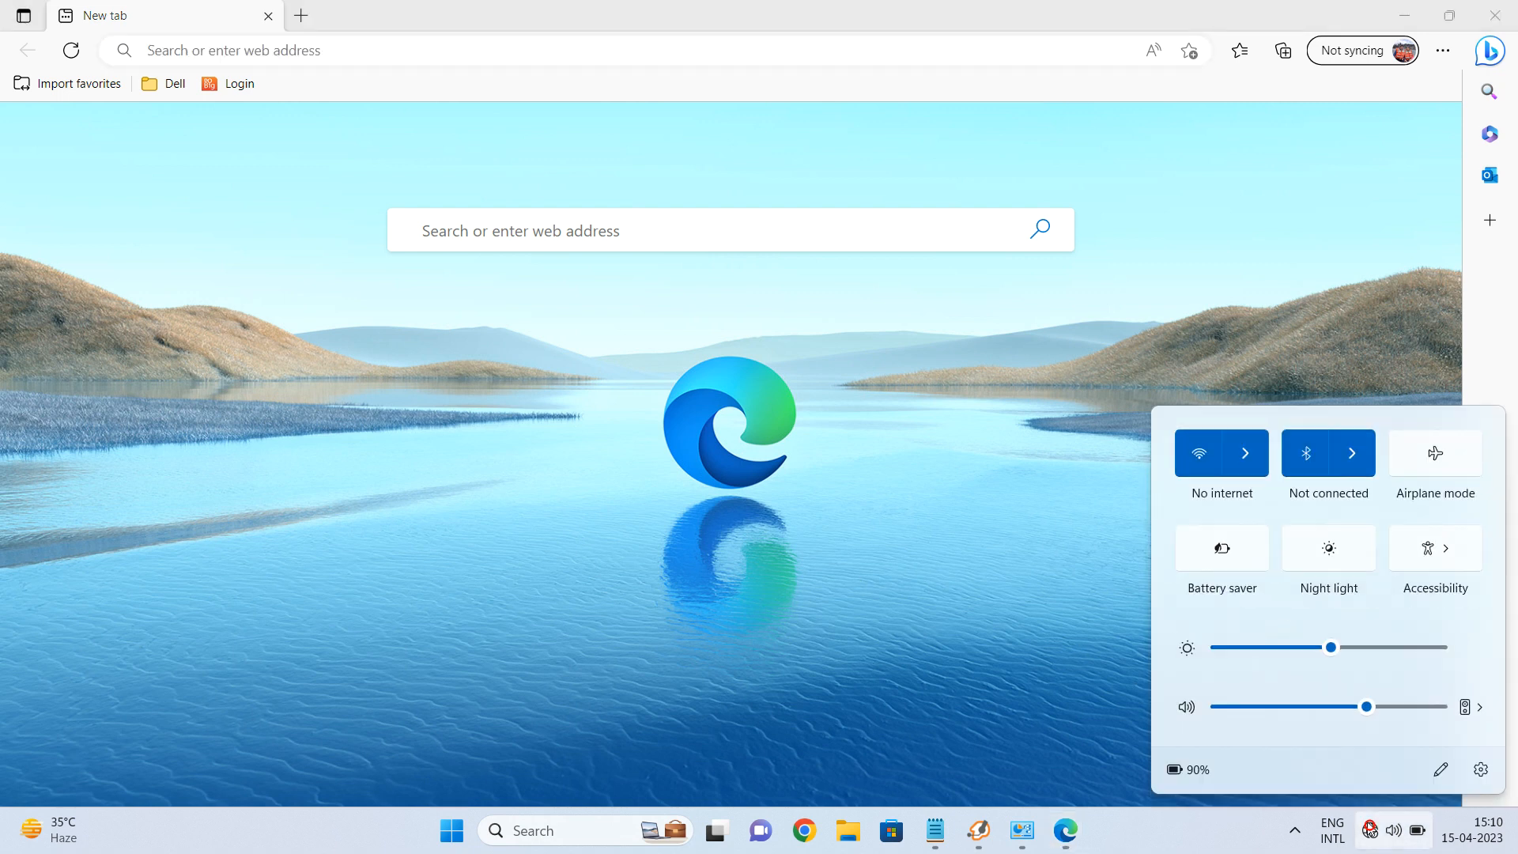
left_click(1242, 454)
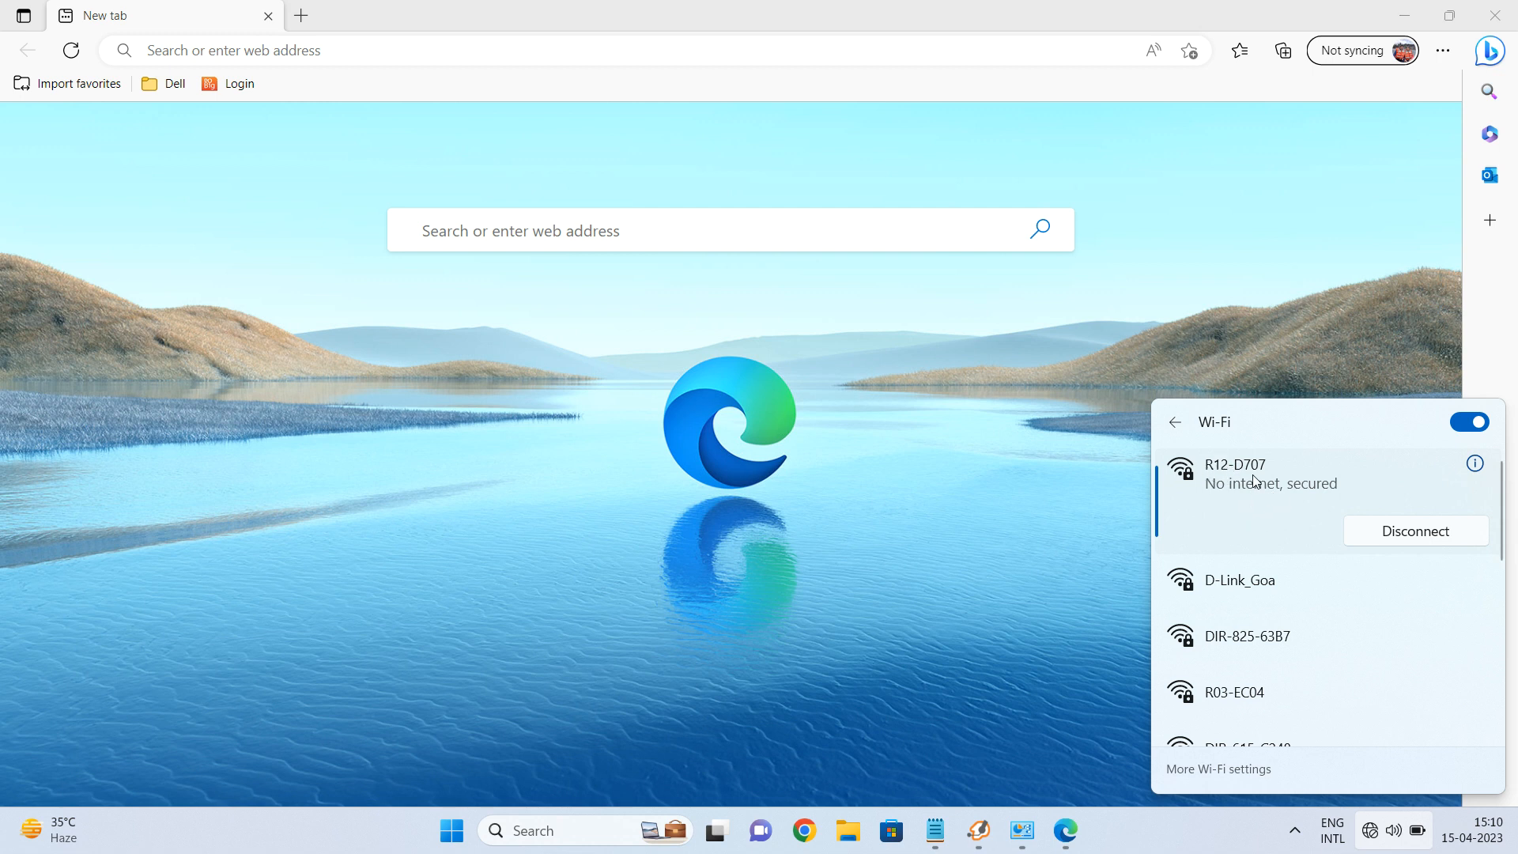
left_click(1084, 533)
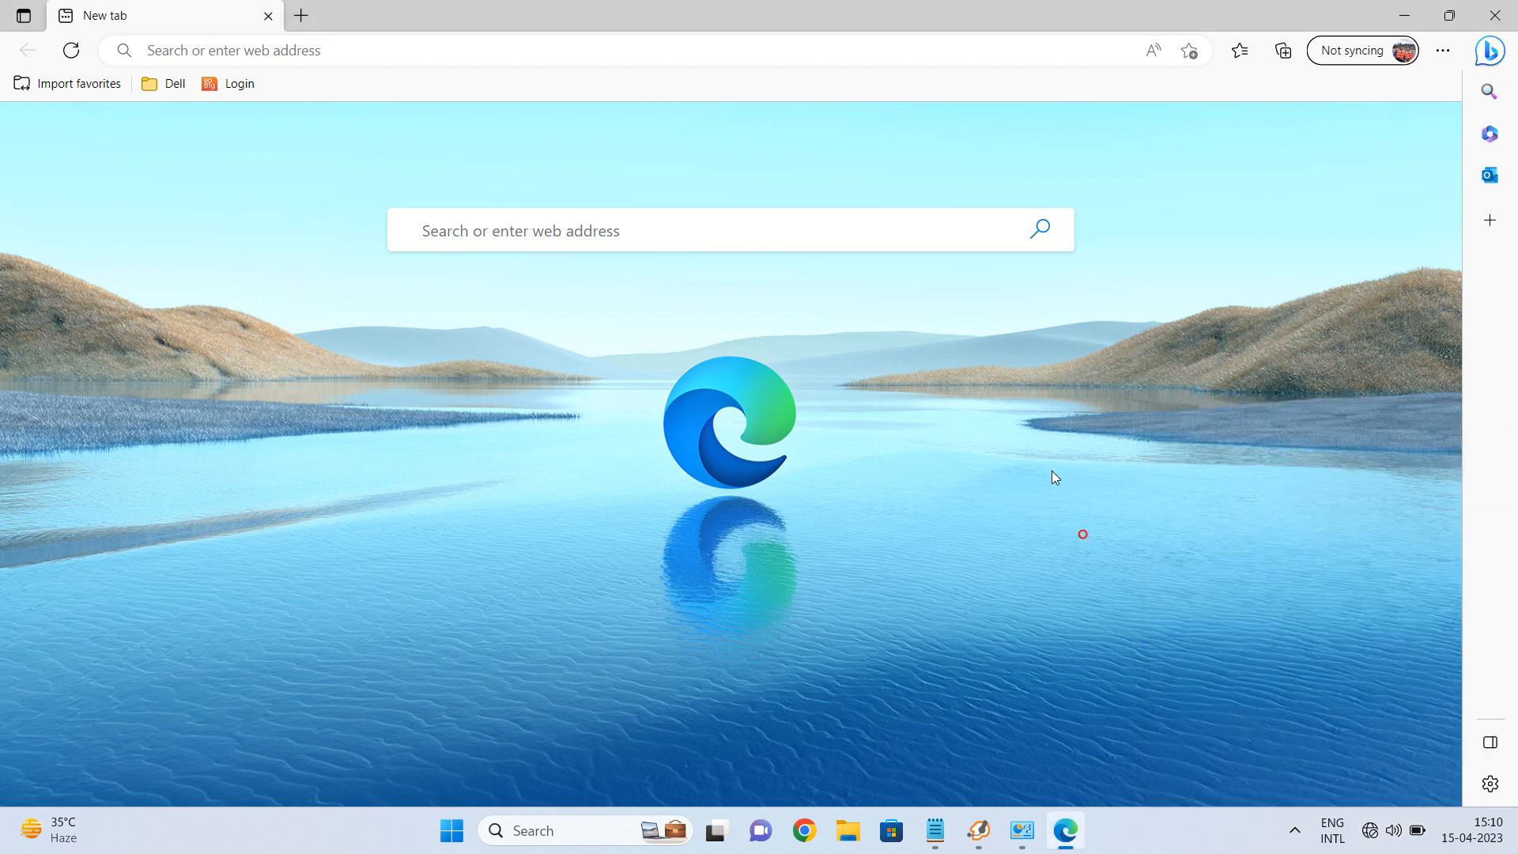
Load the router's admin address 192.168.0.1 in Edge.
left_click(536, 51)
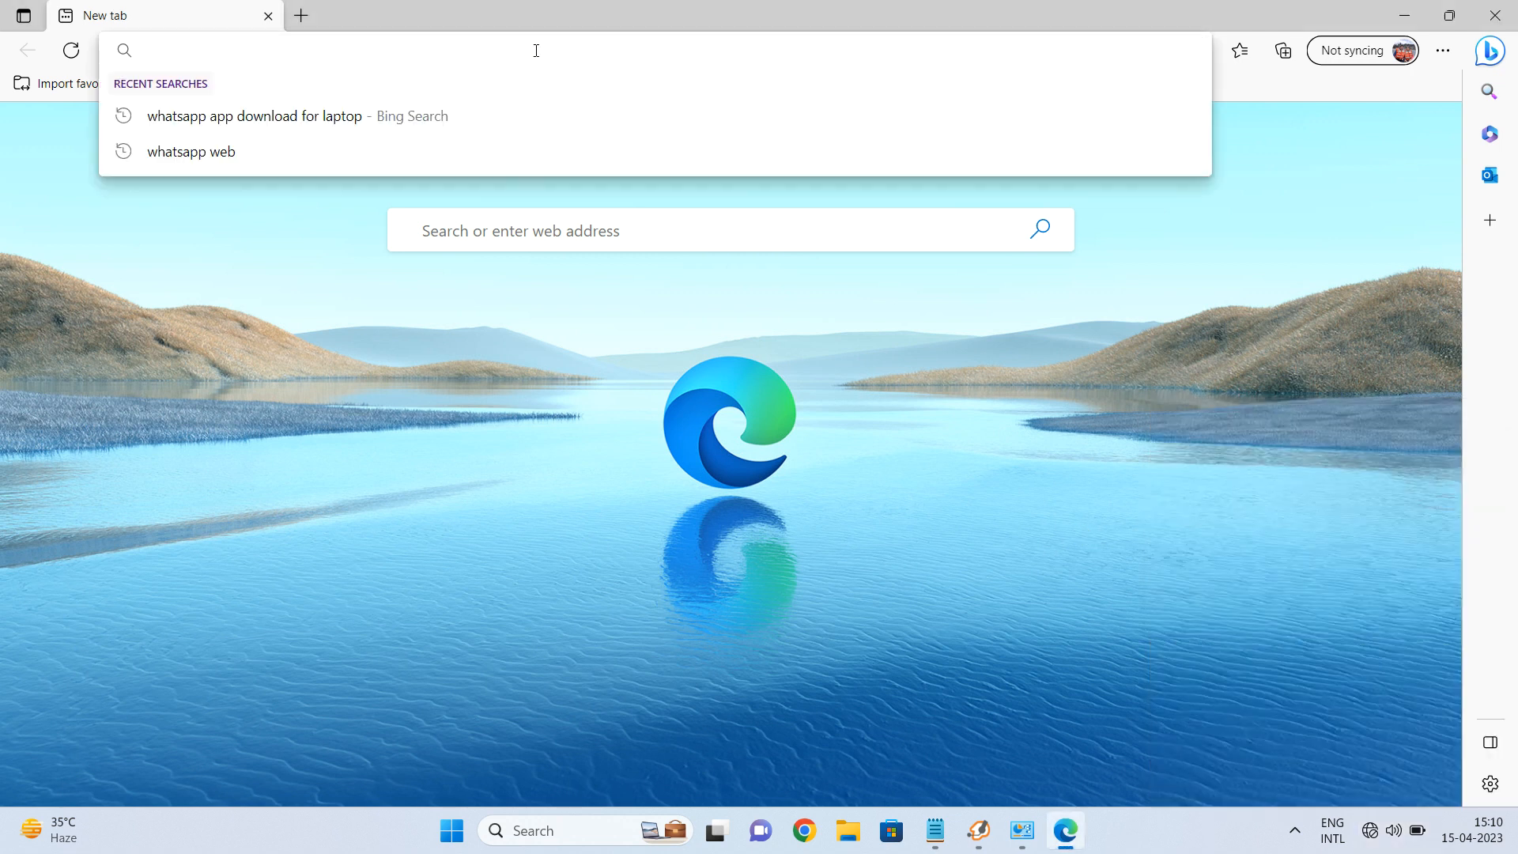
type("192.168.0.1")
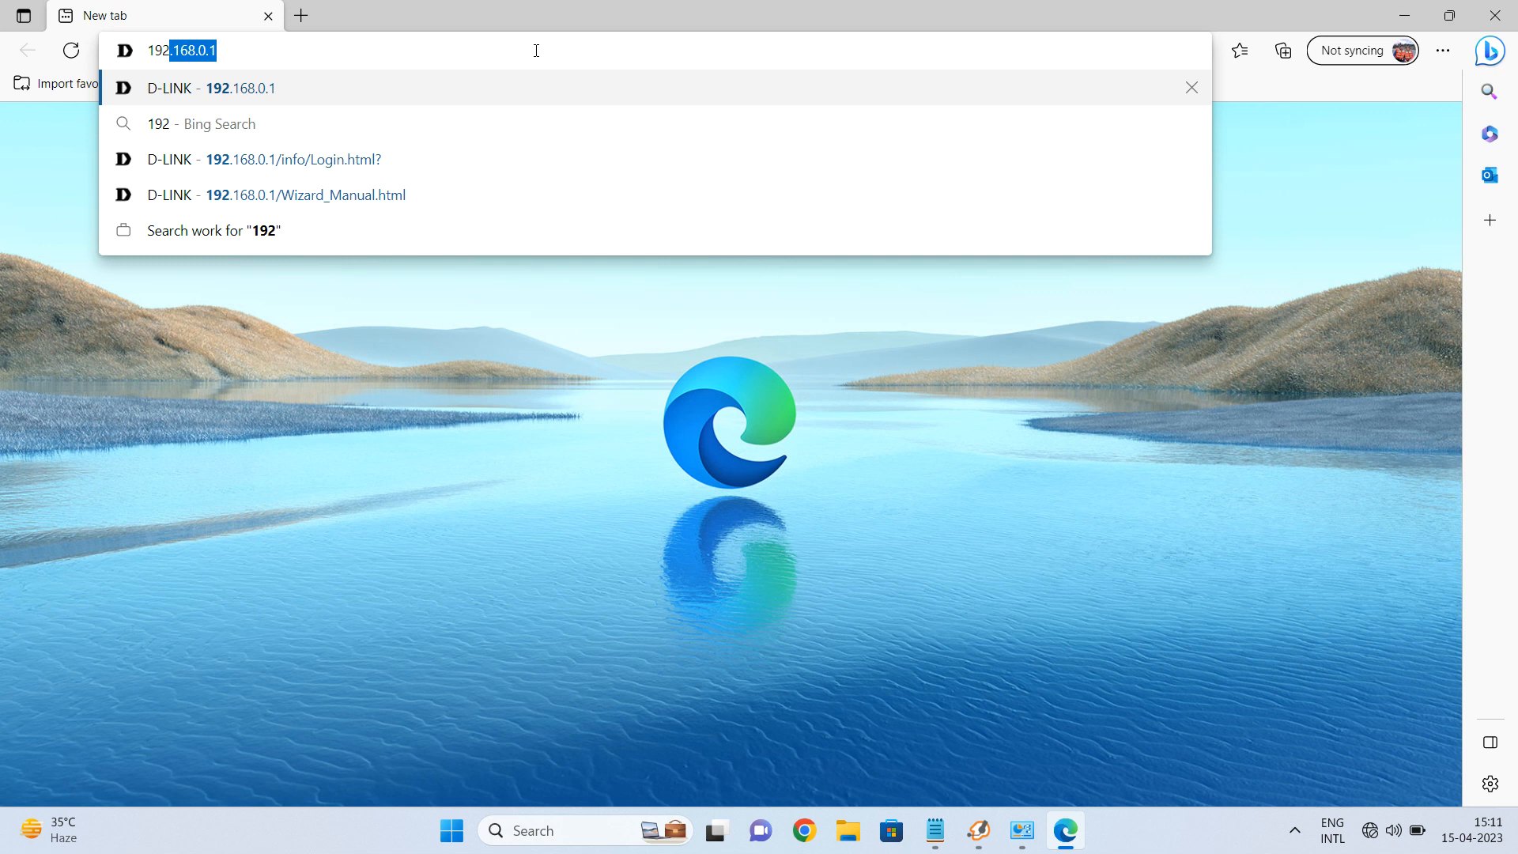
key("Return")
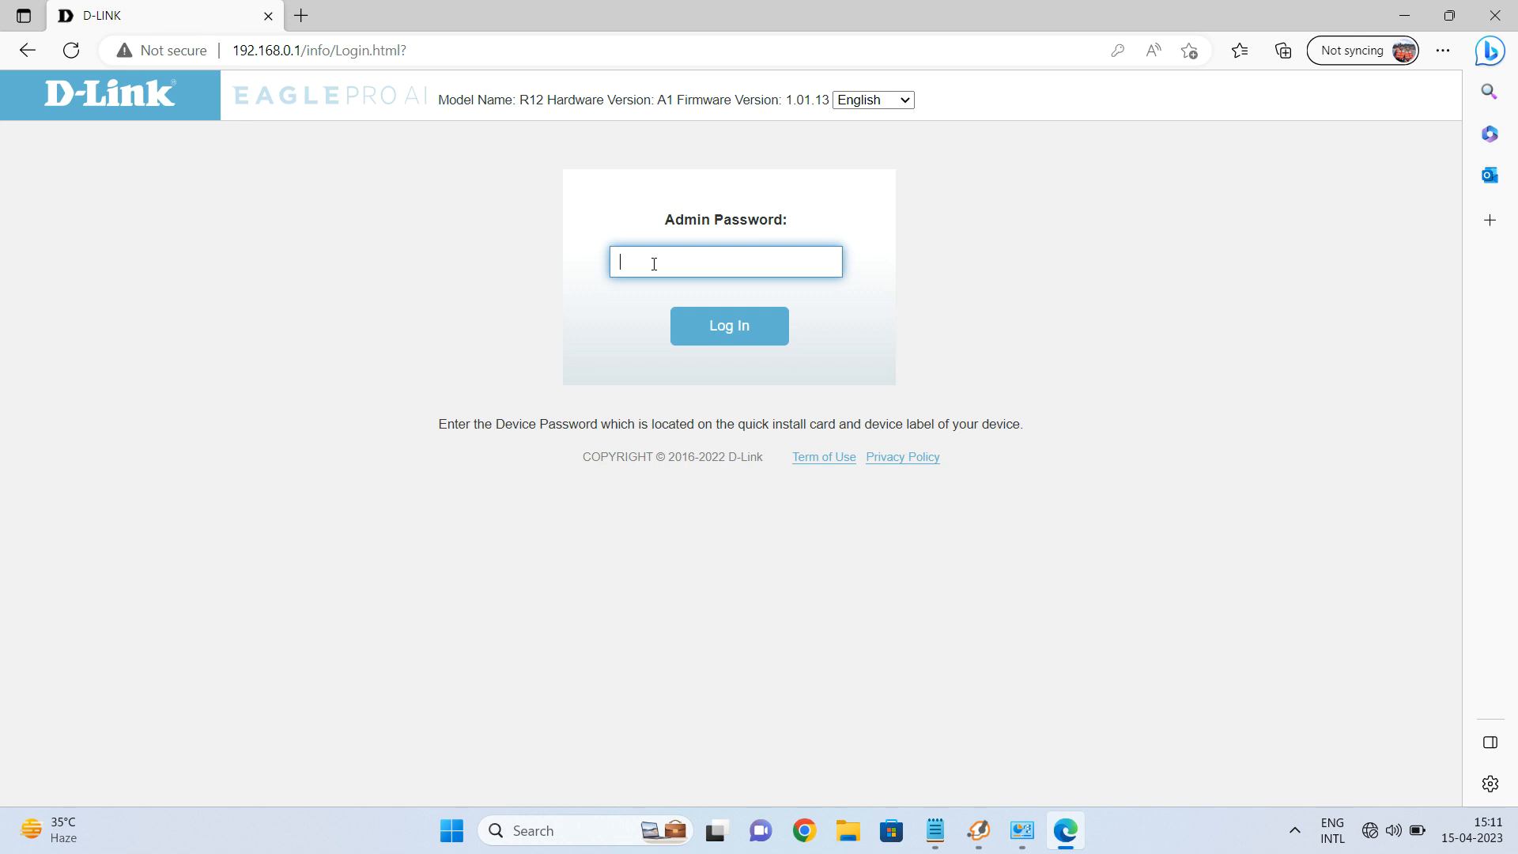
Log in with the admin password and agree to the Terms Of Use.
type("•••••")
left_click(709, 327)
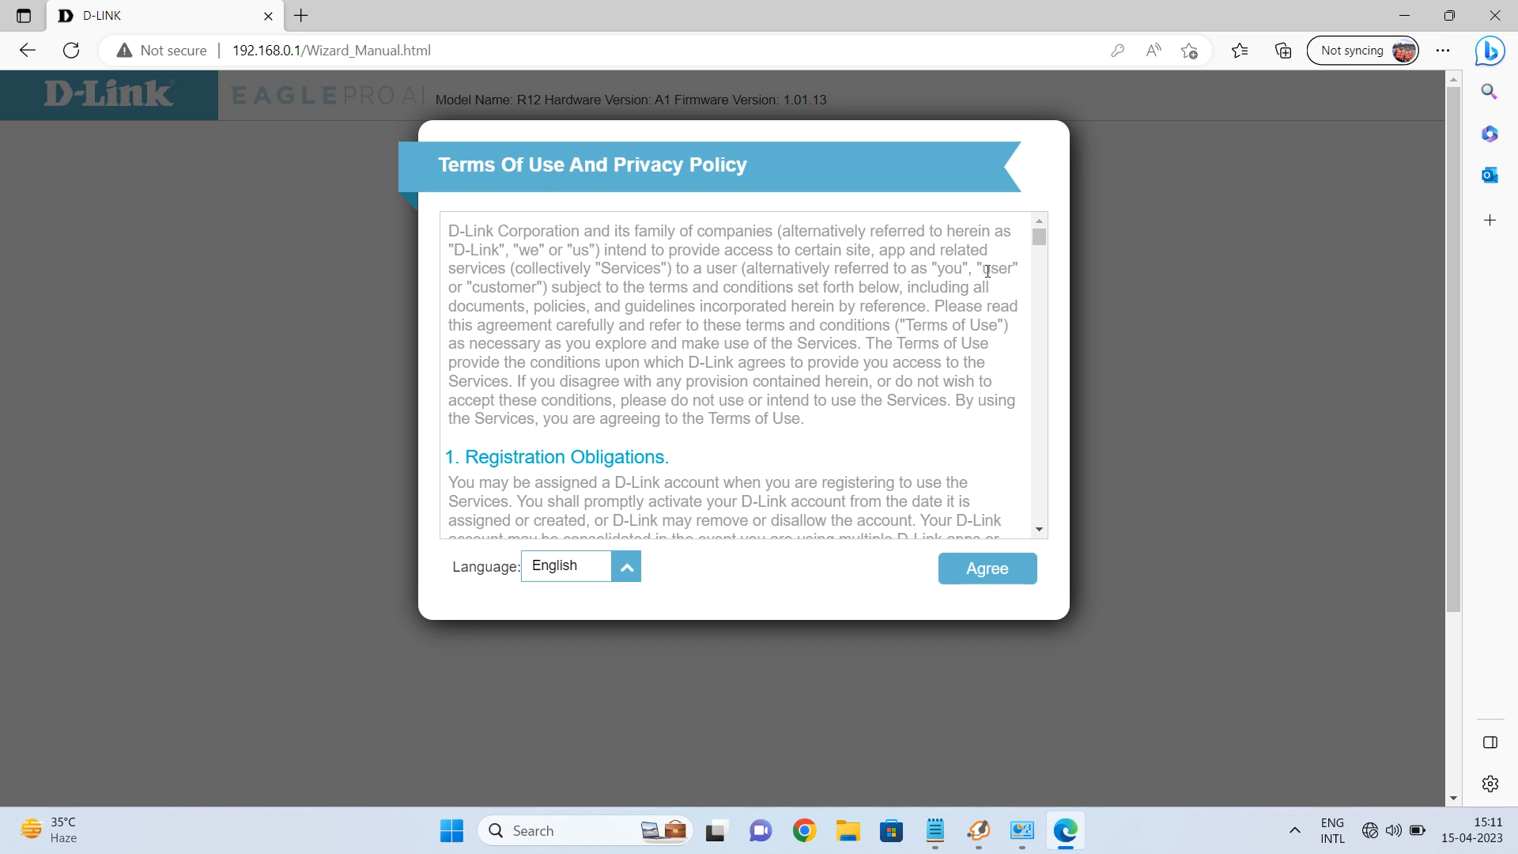
left_click(987, 568)
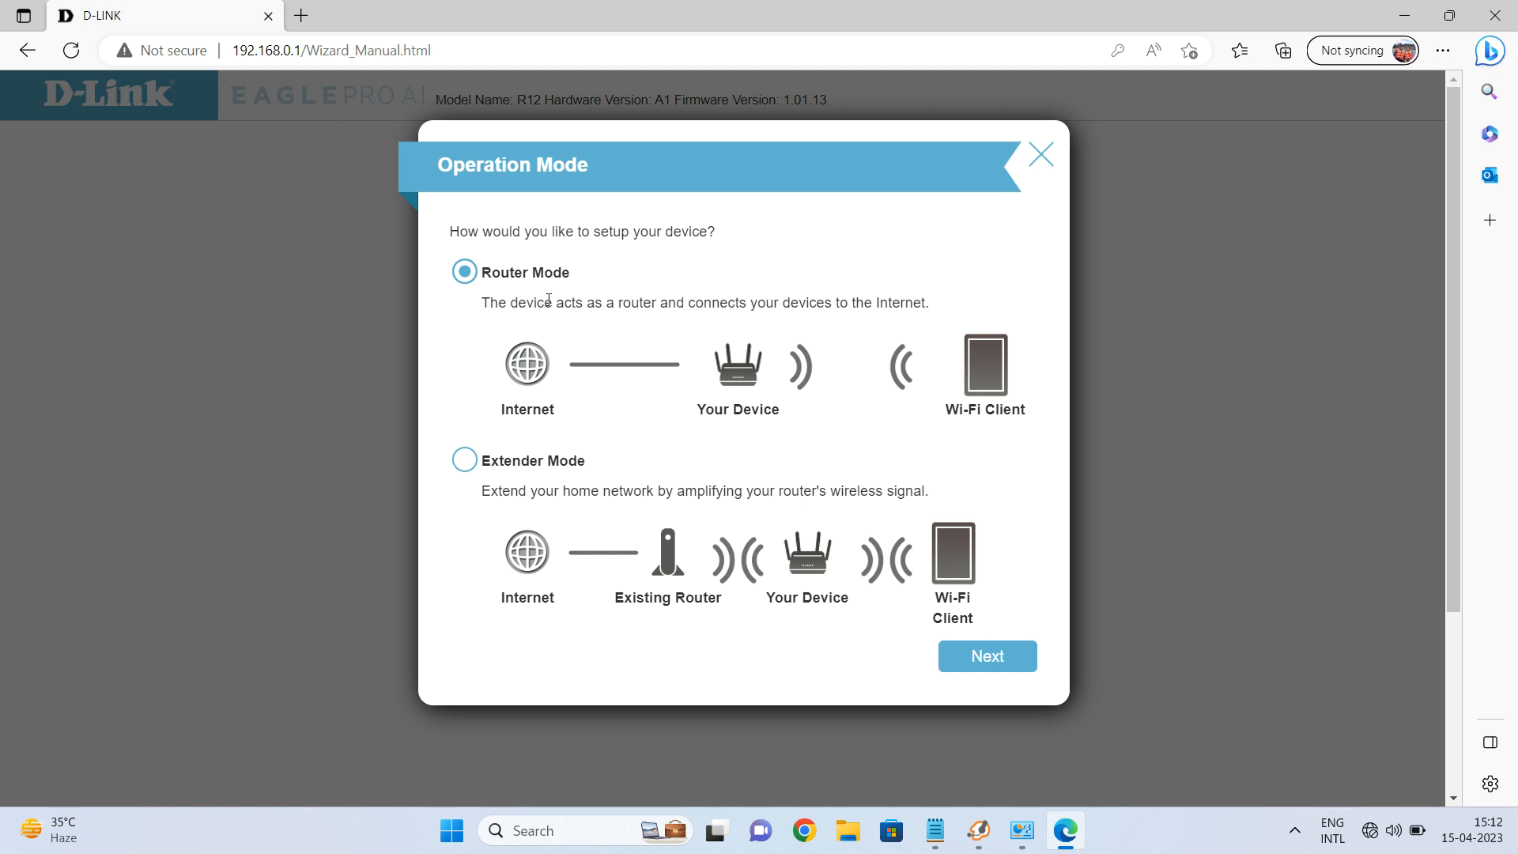
Keep Router Mode, pass the Welcome and Install steps, and pick DHCP (Dynamic IP Address).
left_click(994, 656)
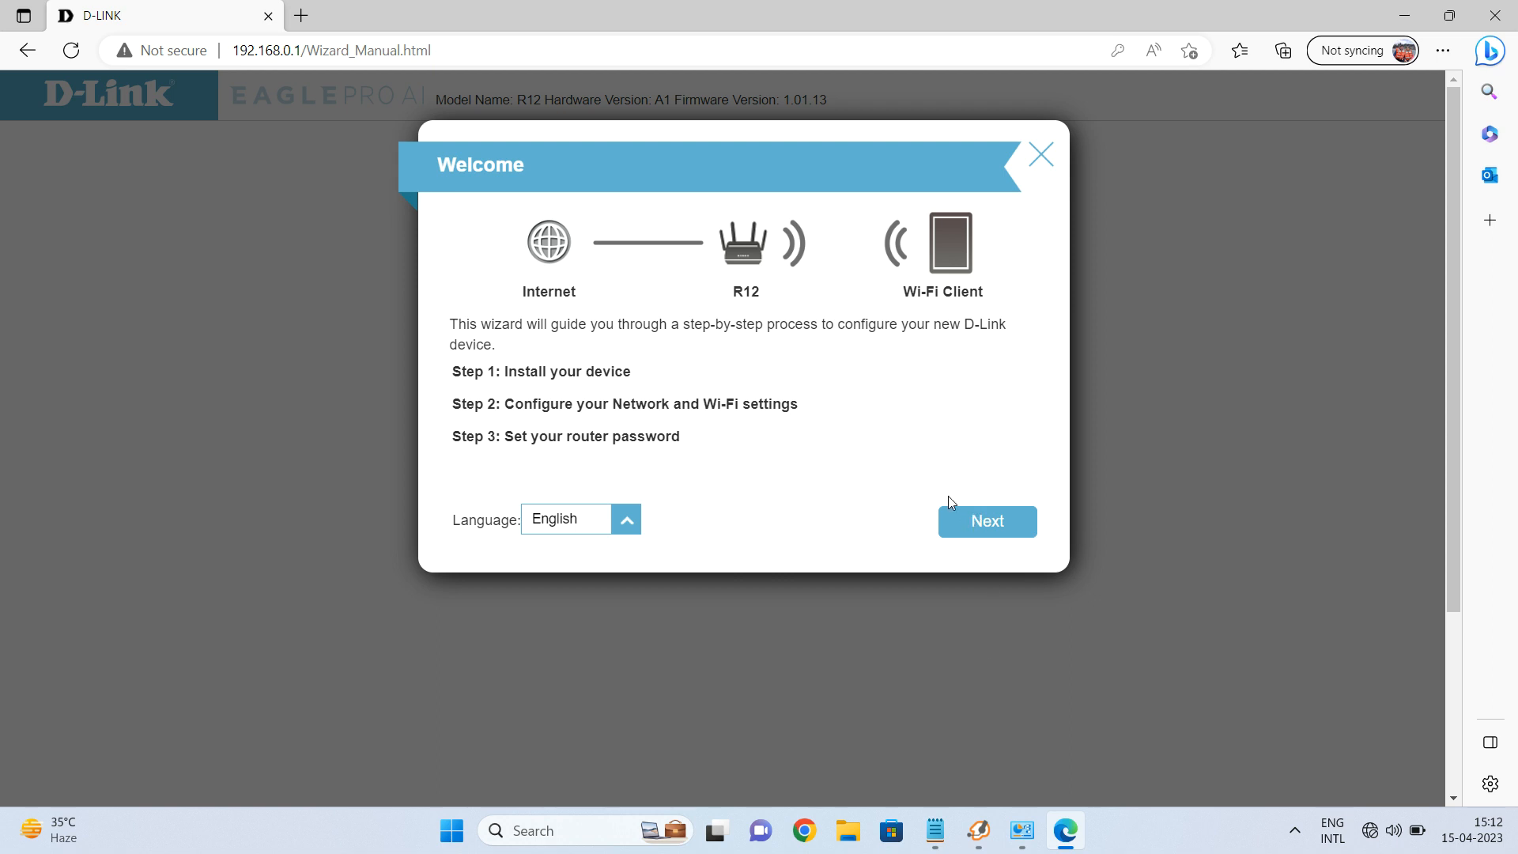
left_click(988, 528)
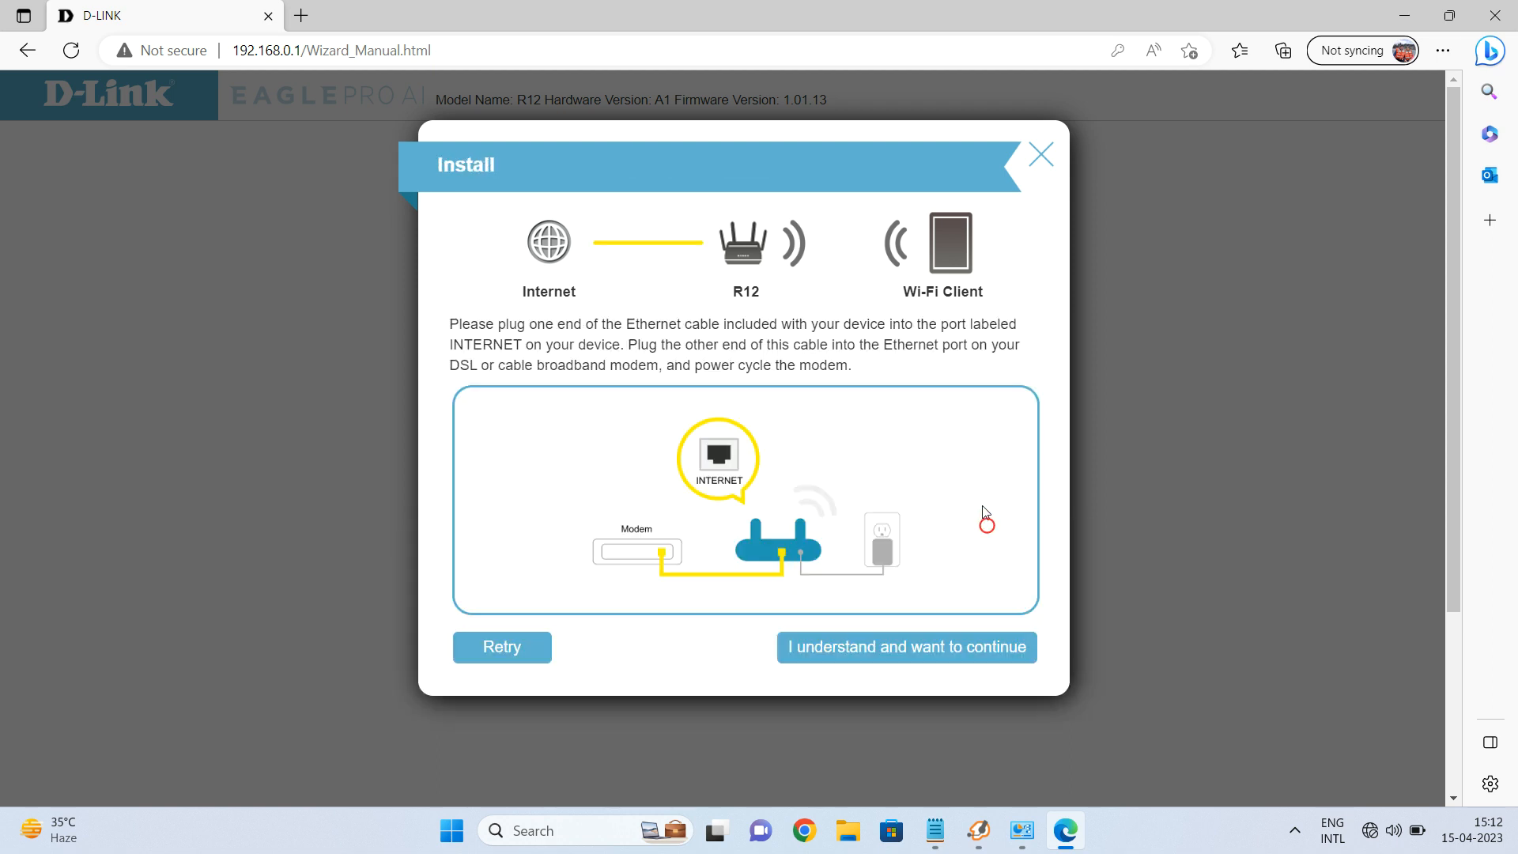
left_click(937, 656)
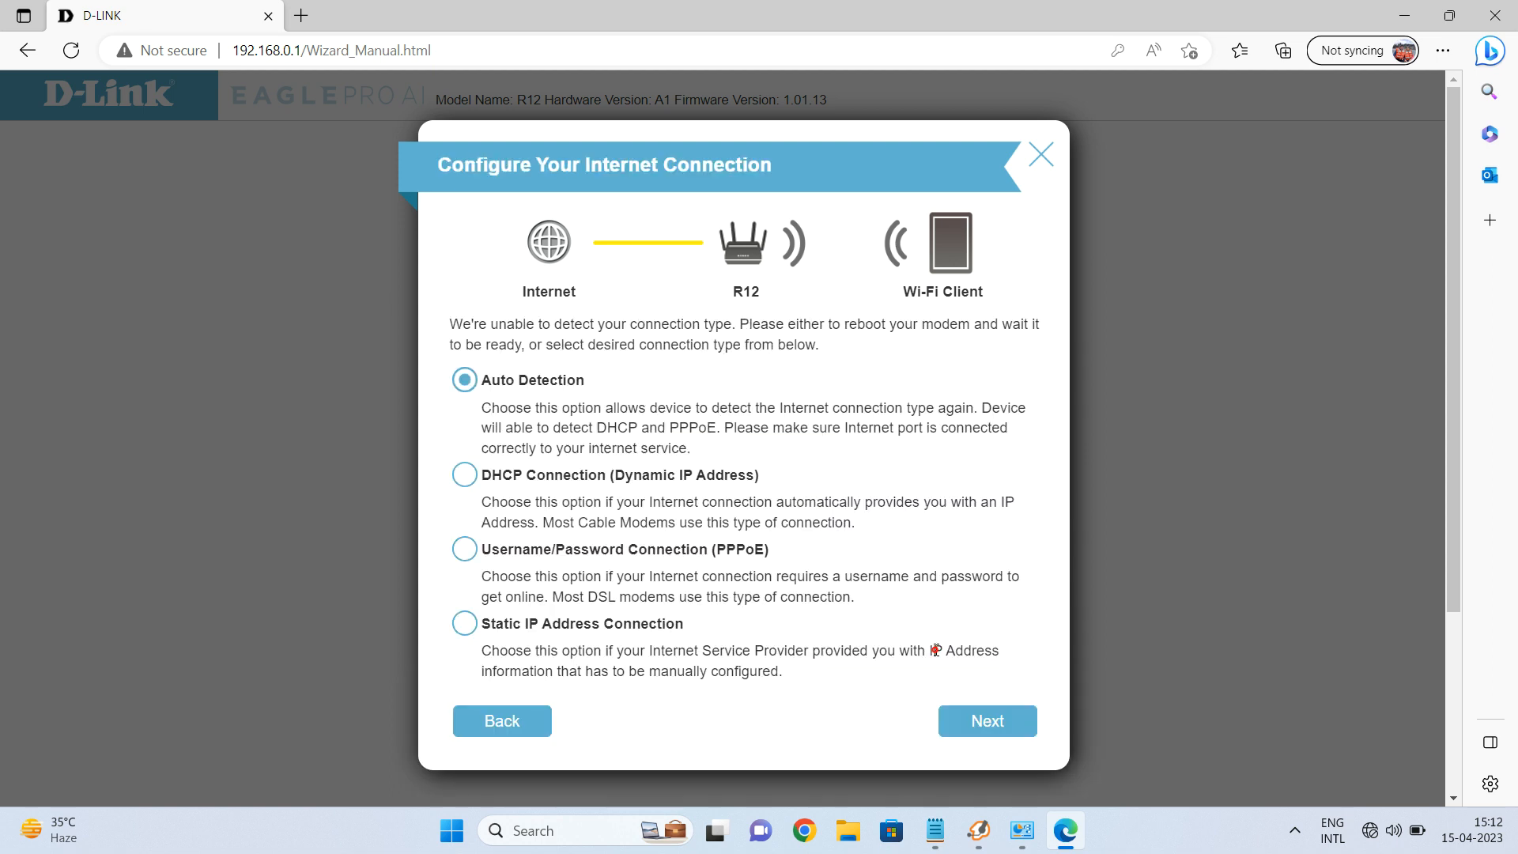
left_click(467, 477)
Confirm DHCP, keep Wi-Fi R12-D707, set the device admin password, and accept Asia/Calcutta.
left_click(975, 719)
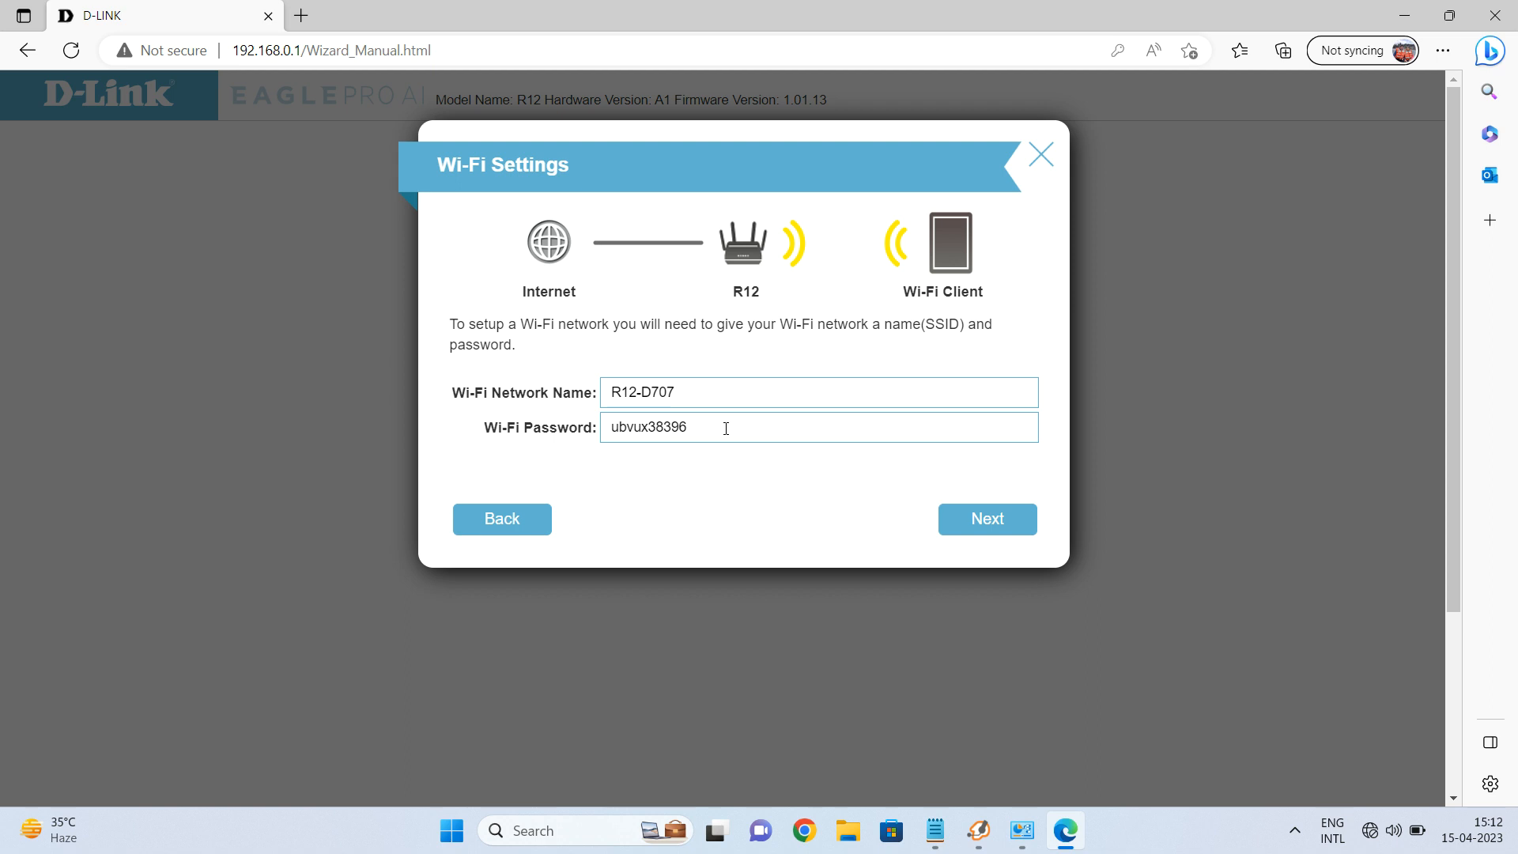
left_click(979, 524)
left_click(793, 433)
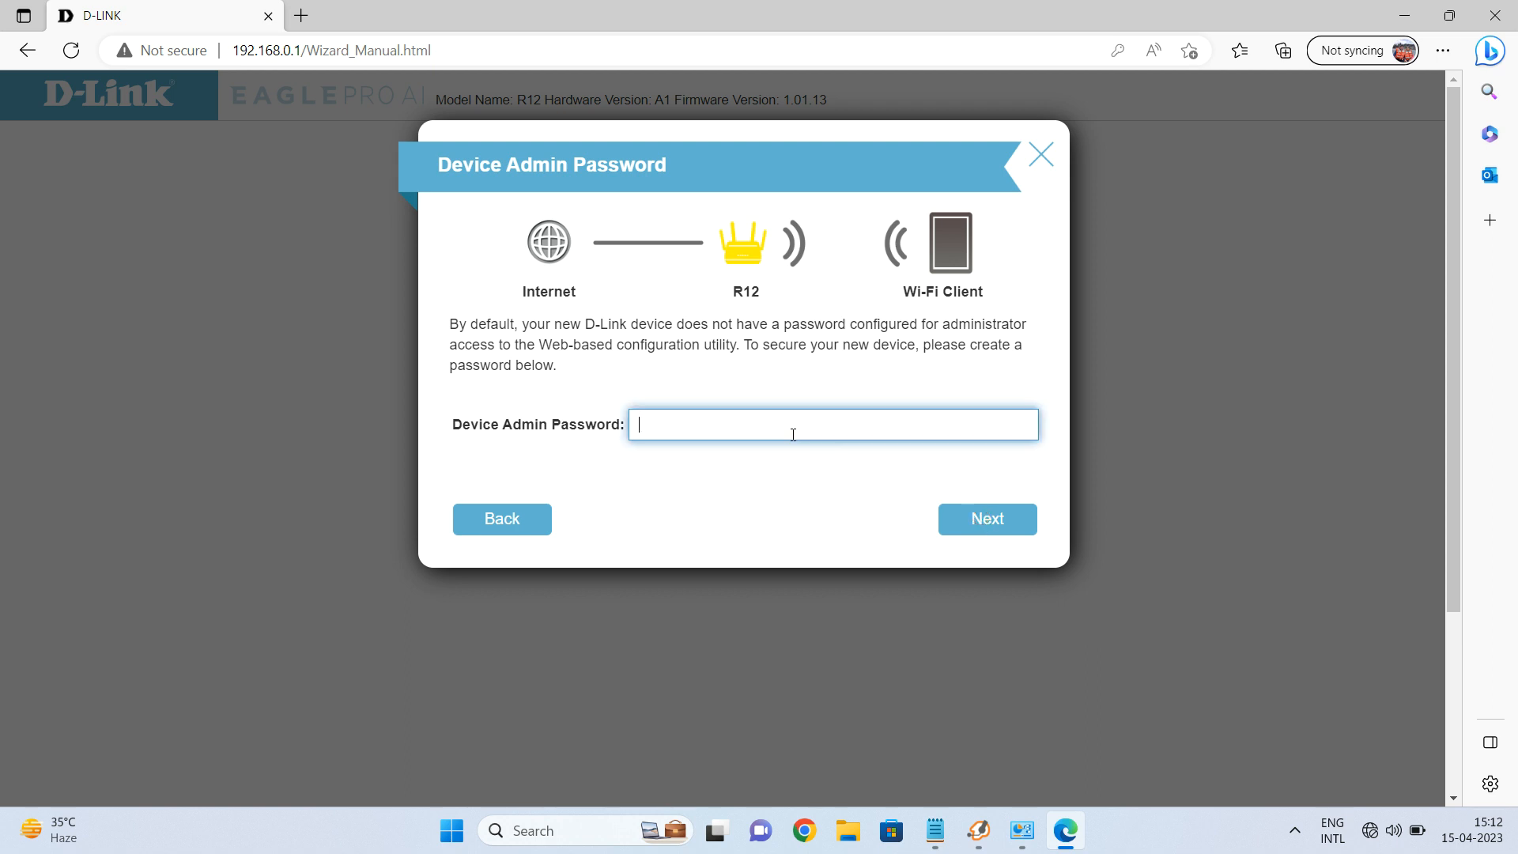
left_click(975, 527)
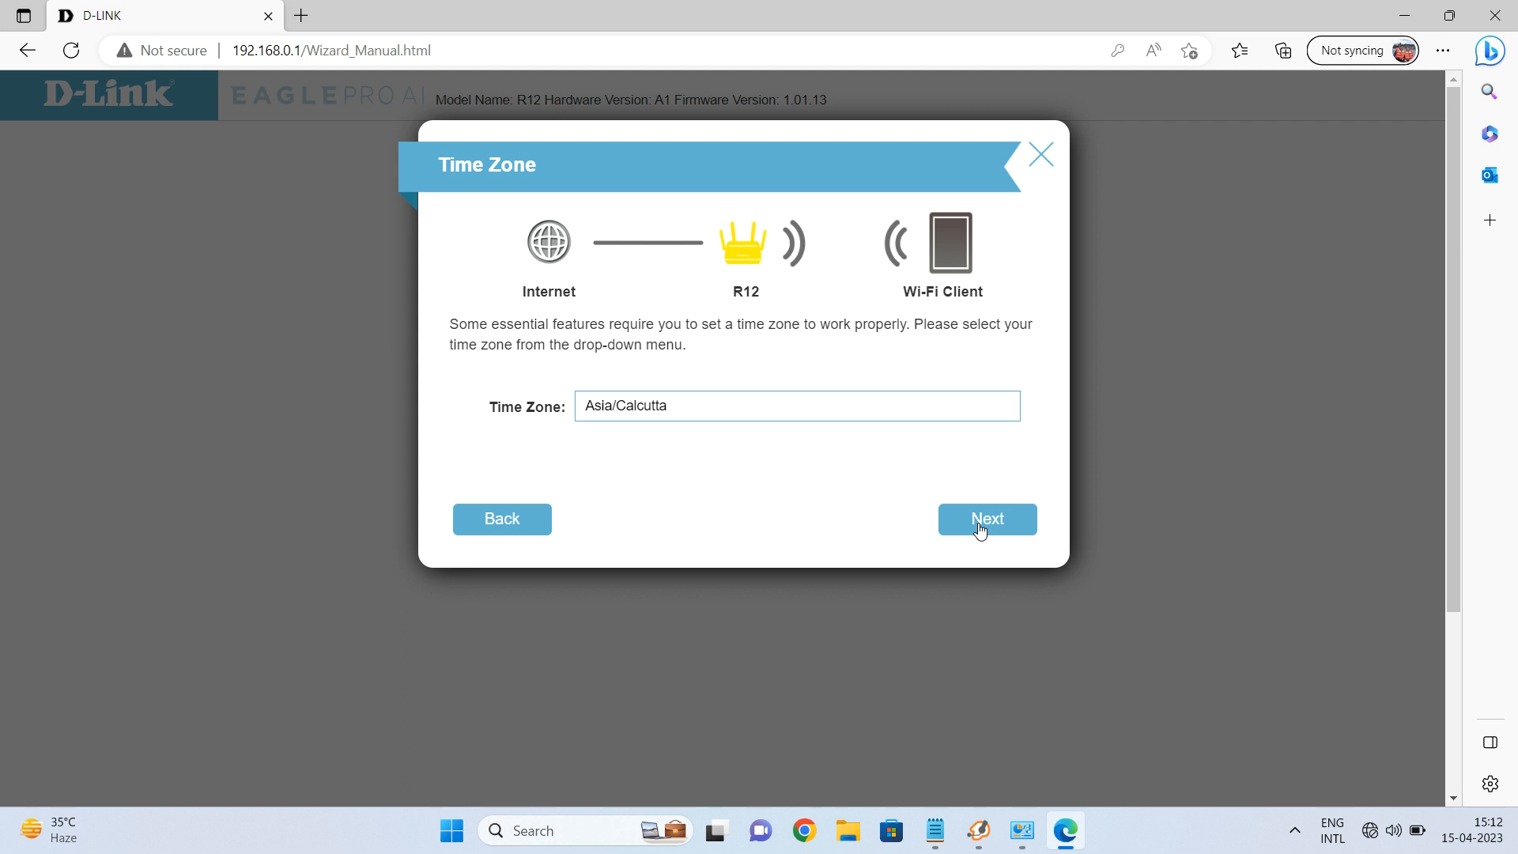
left_click(980, 524)
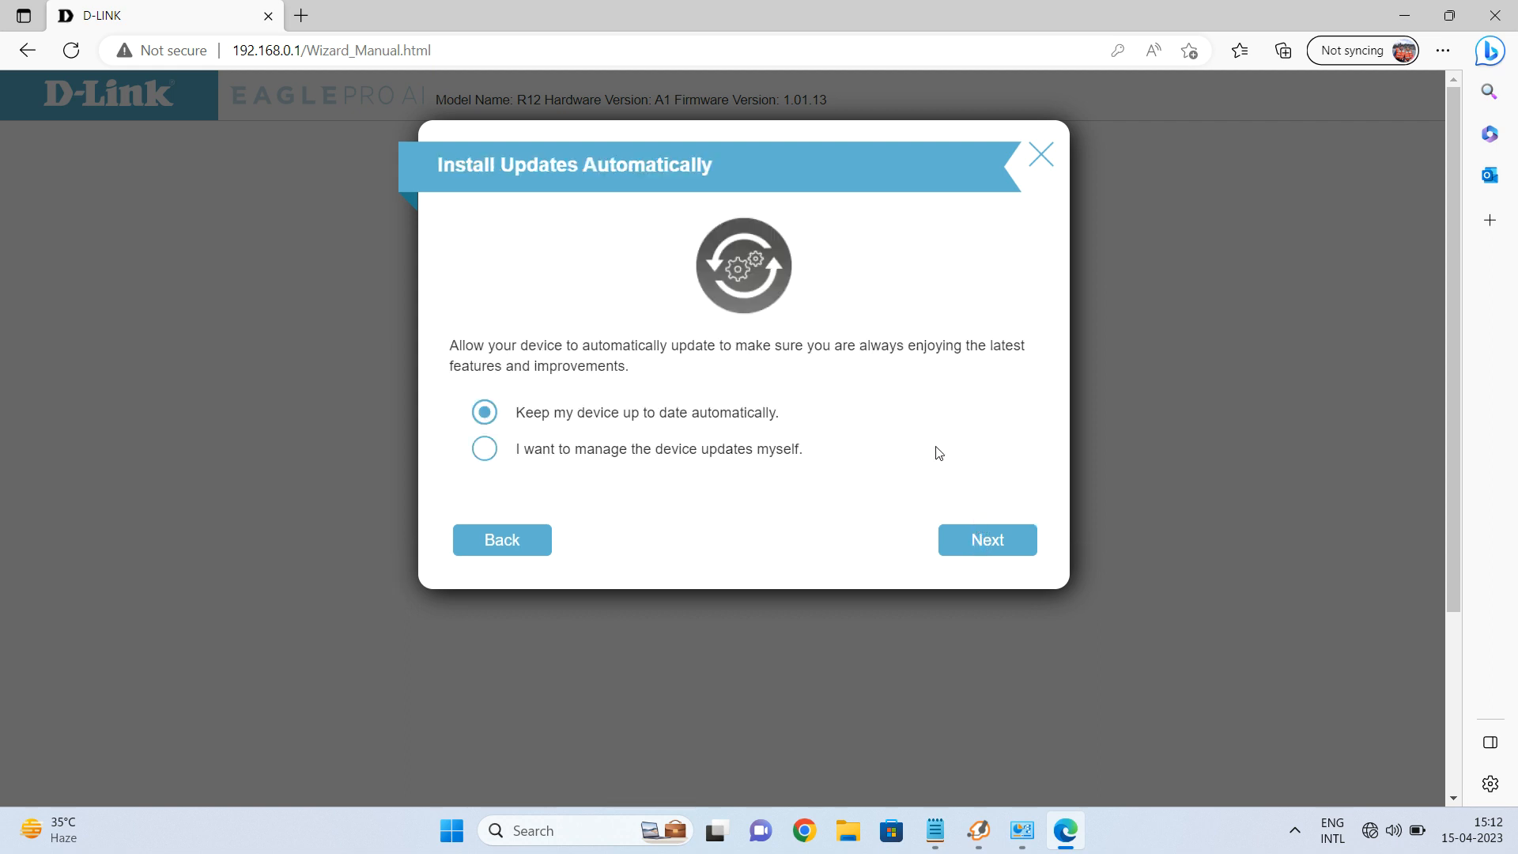
Keep automatic updates enabled and apply the summarized wizard settings to the R12.
left_click(986, 545)
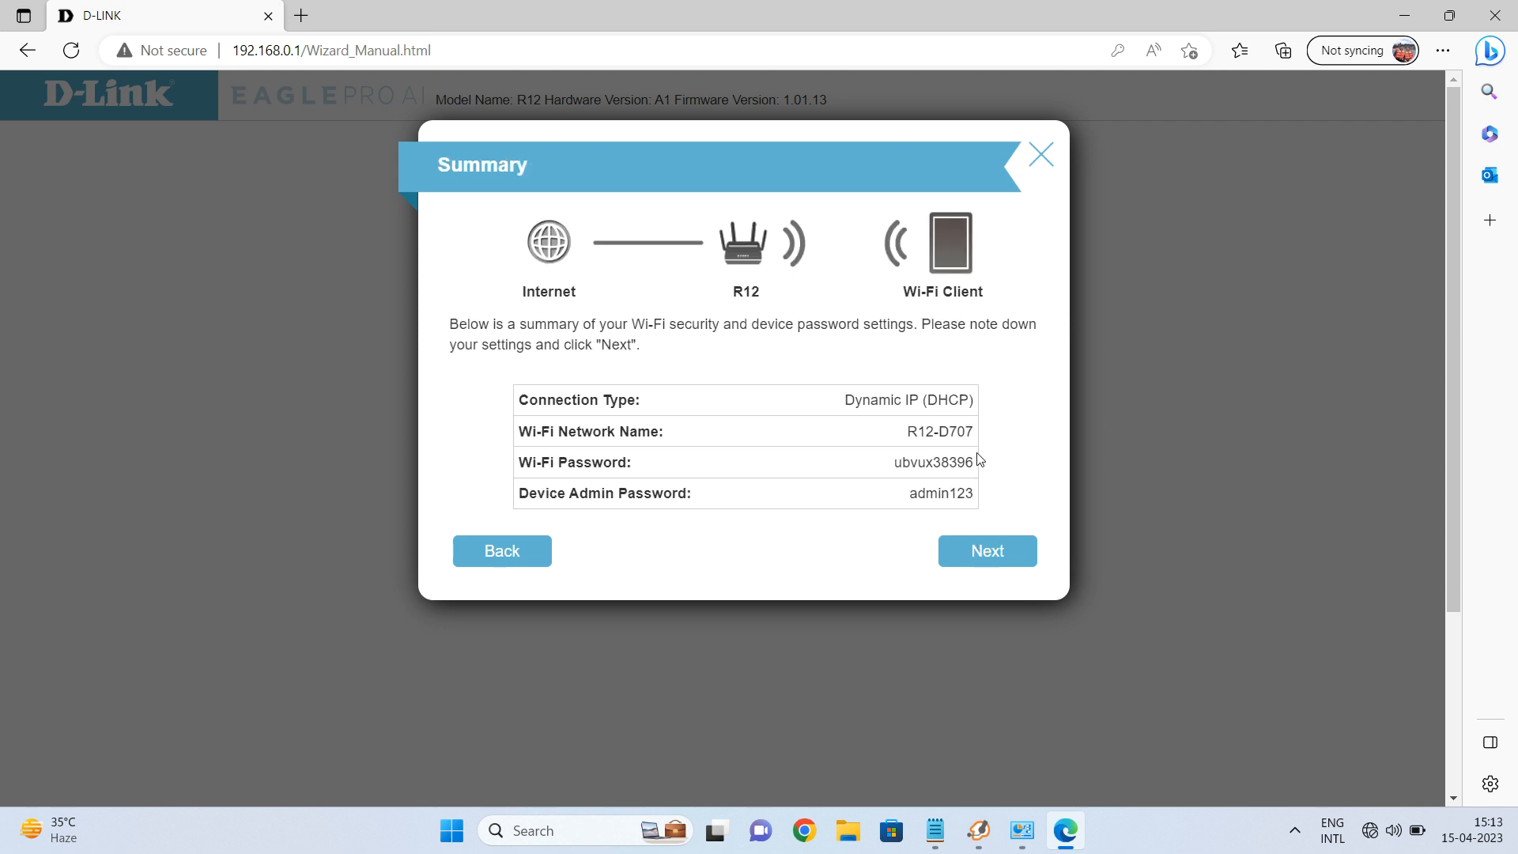
left_click(979, 555)
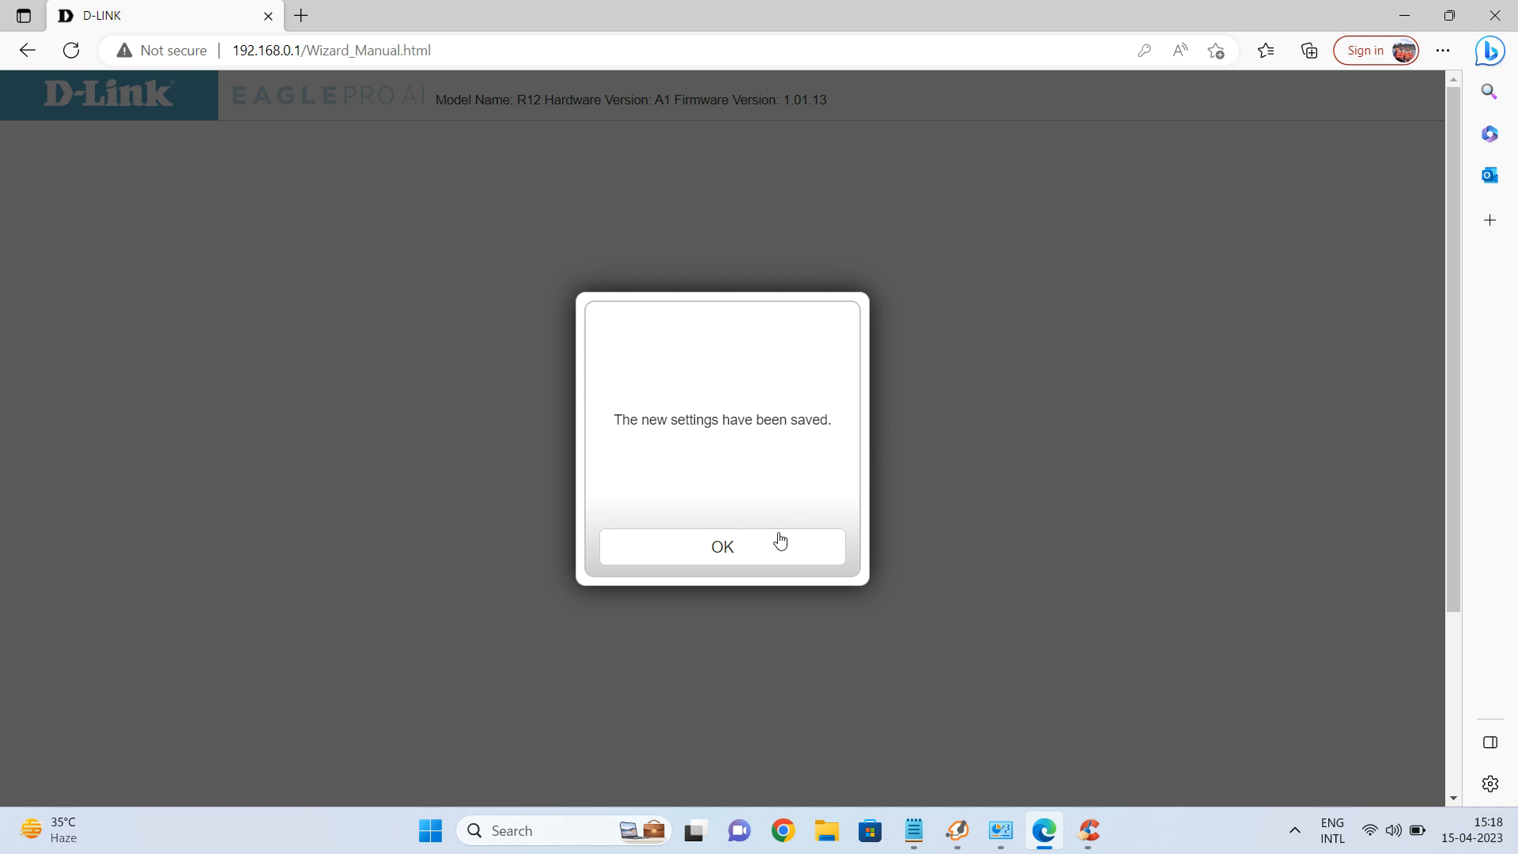
Dismiss the settings-saved message and reload r12-d707.local, which now fails to load.
left_click(746, 553)
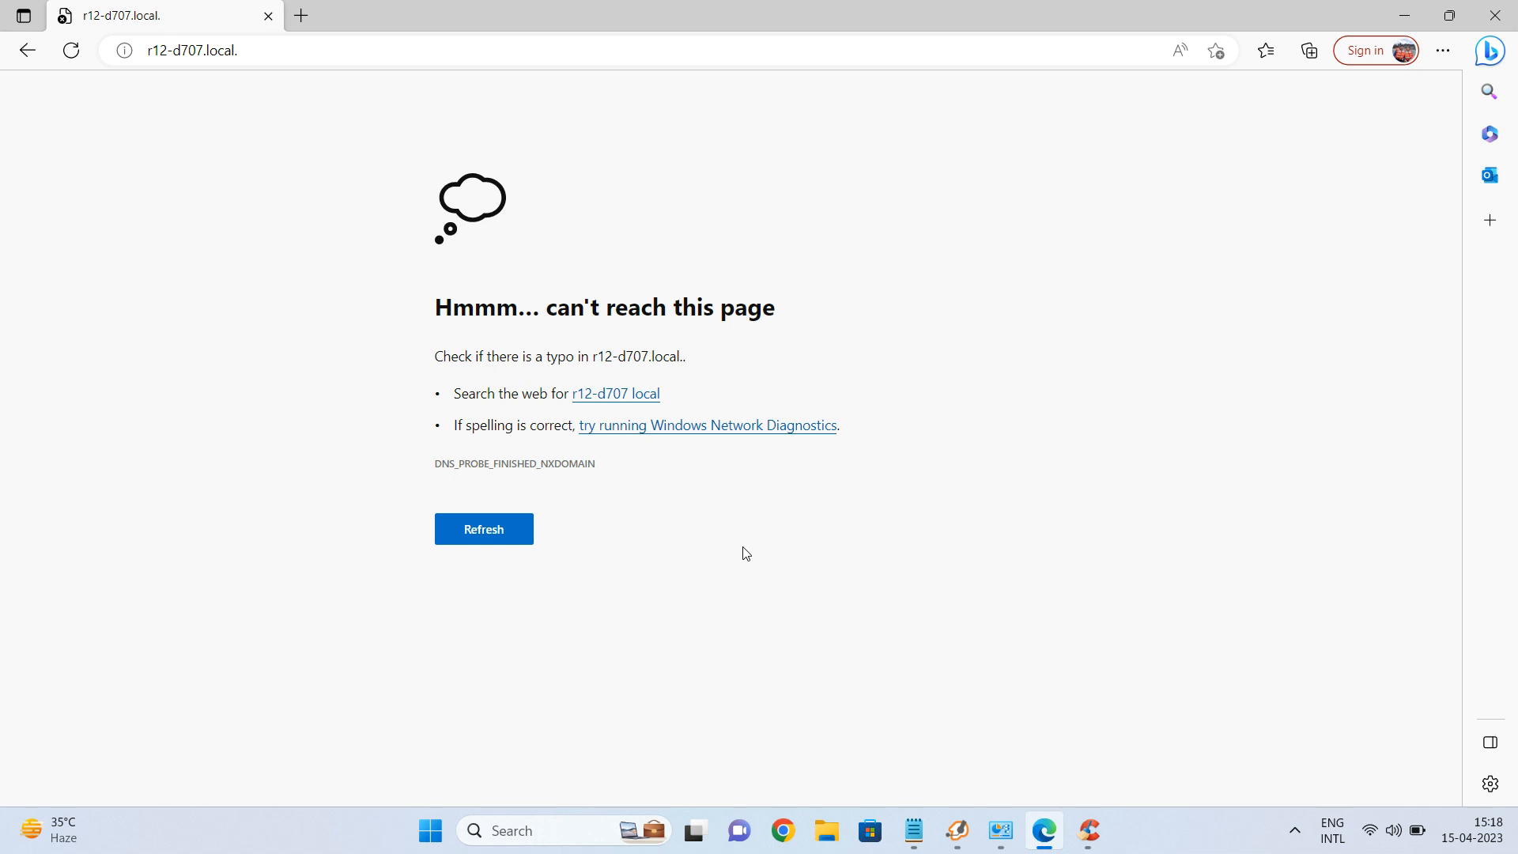
key("F5")
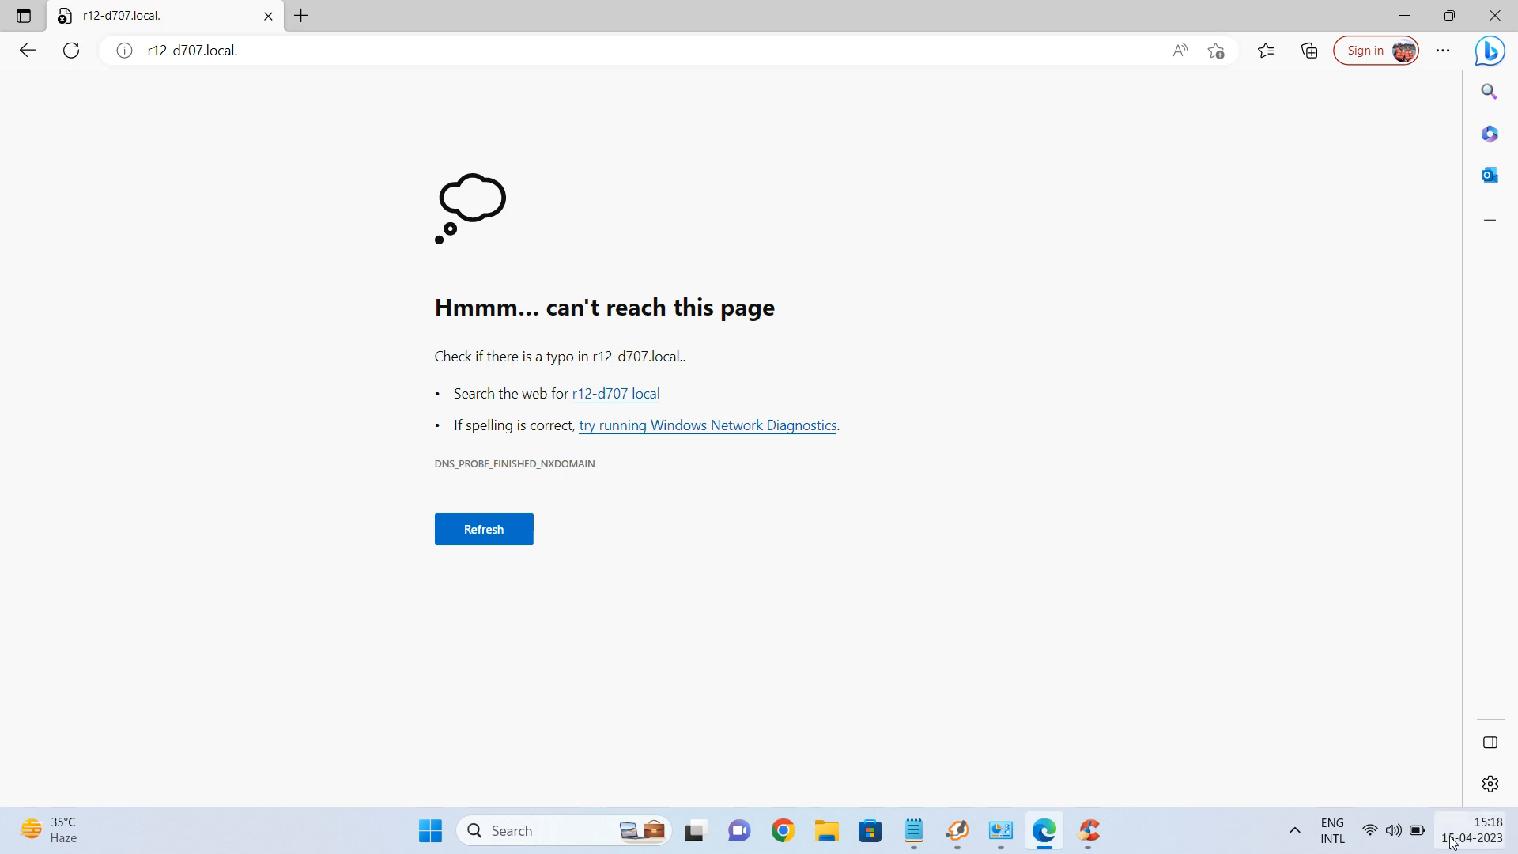
Switch the laptop's Wi-Fi from R03-EC04 to the secured R12-D707 network.
left_click(1372, 829)
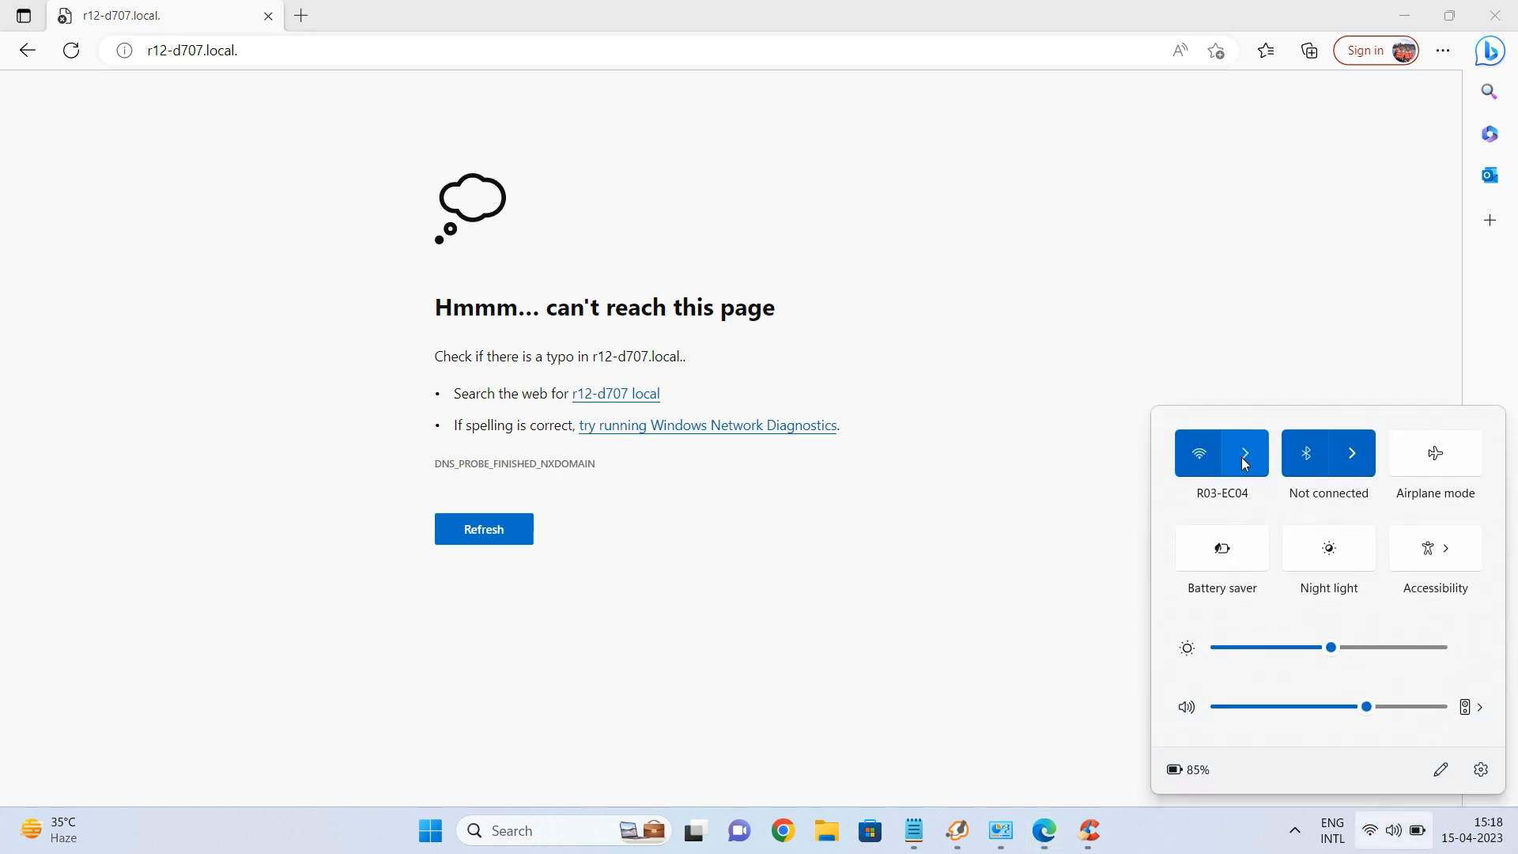
left_click(1243, 453)
left_click(1255, 578)
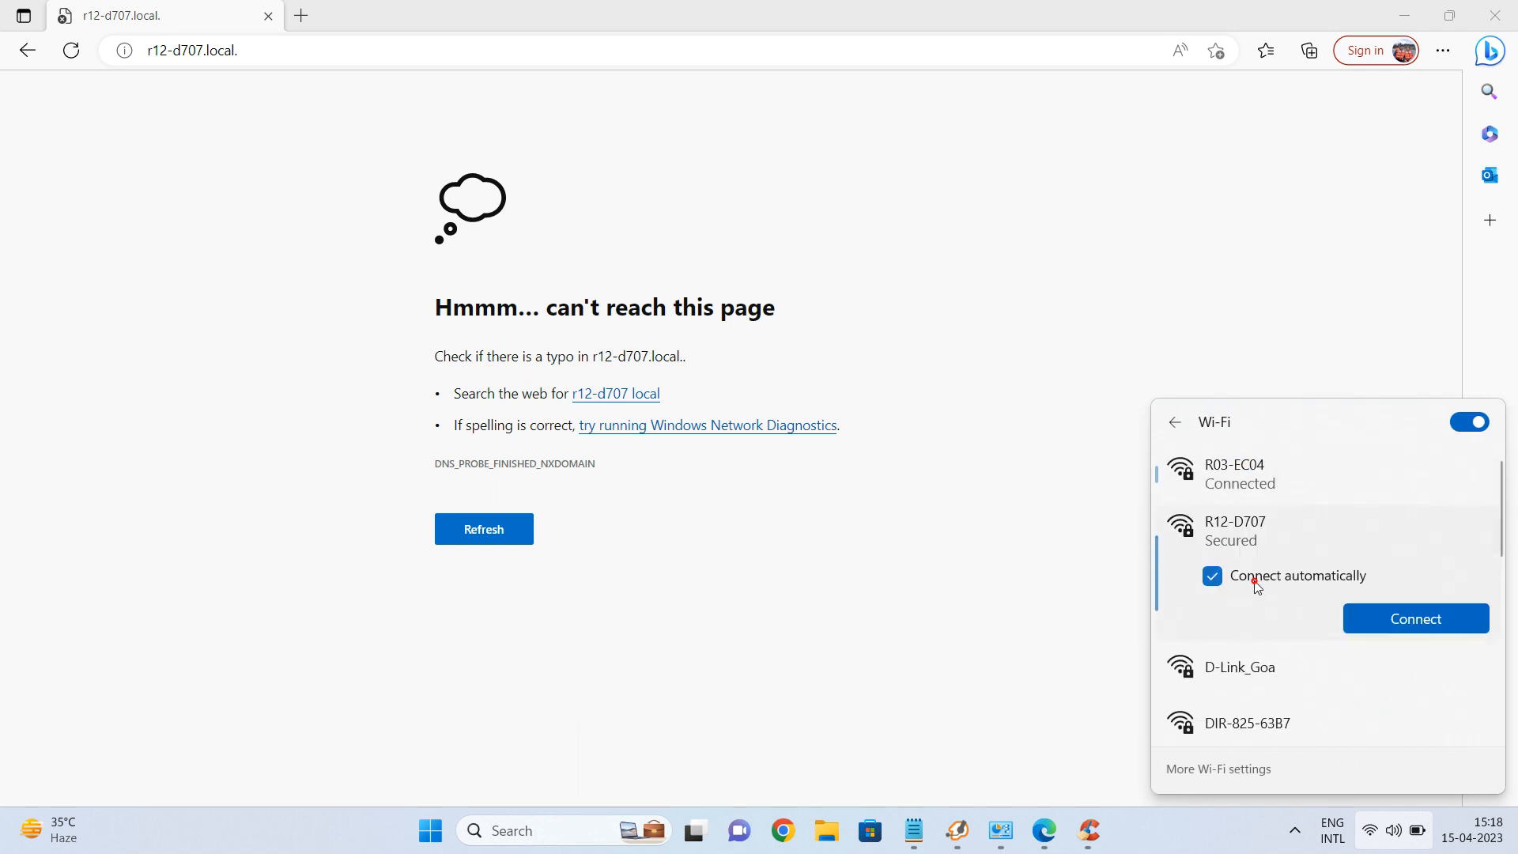
left_click(1406, 625)
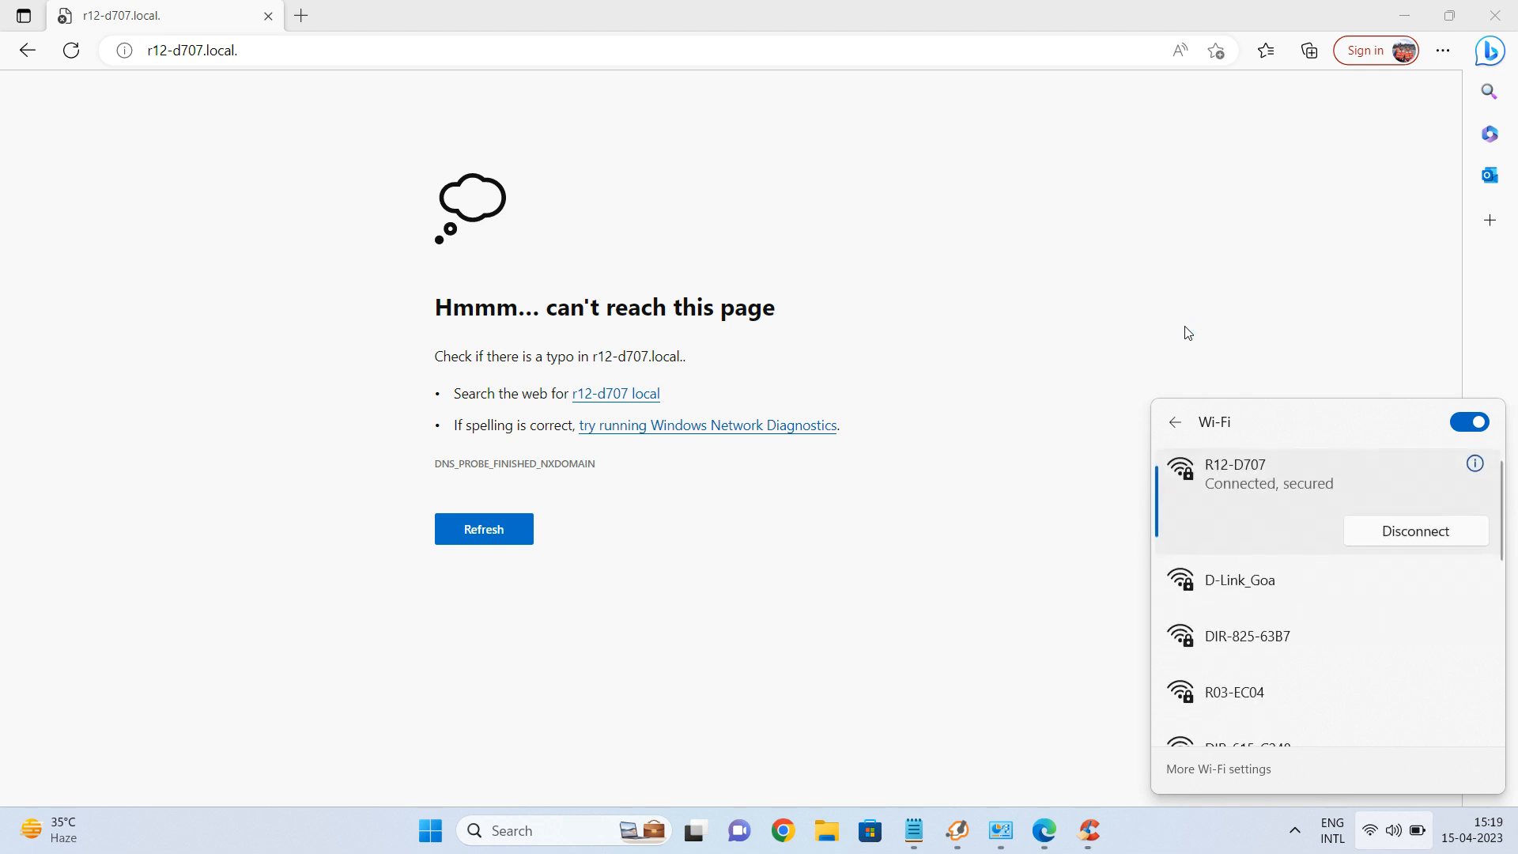
left_click(390, 47)
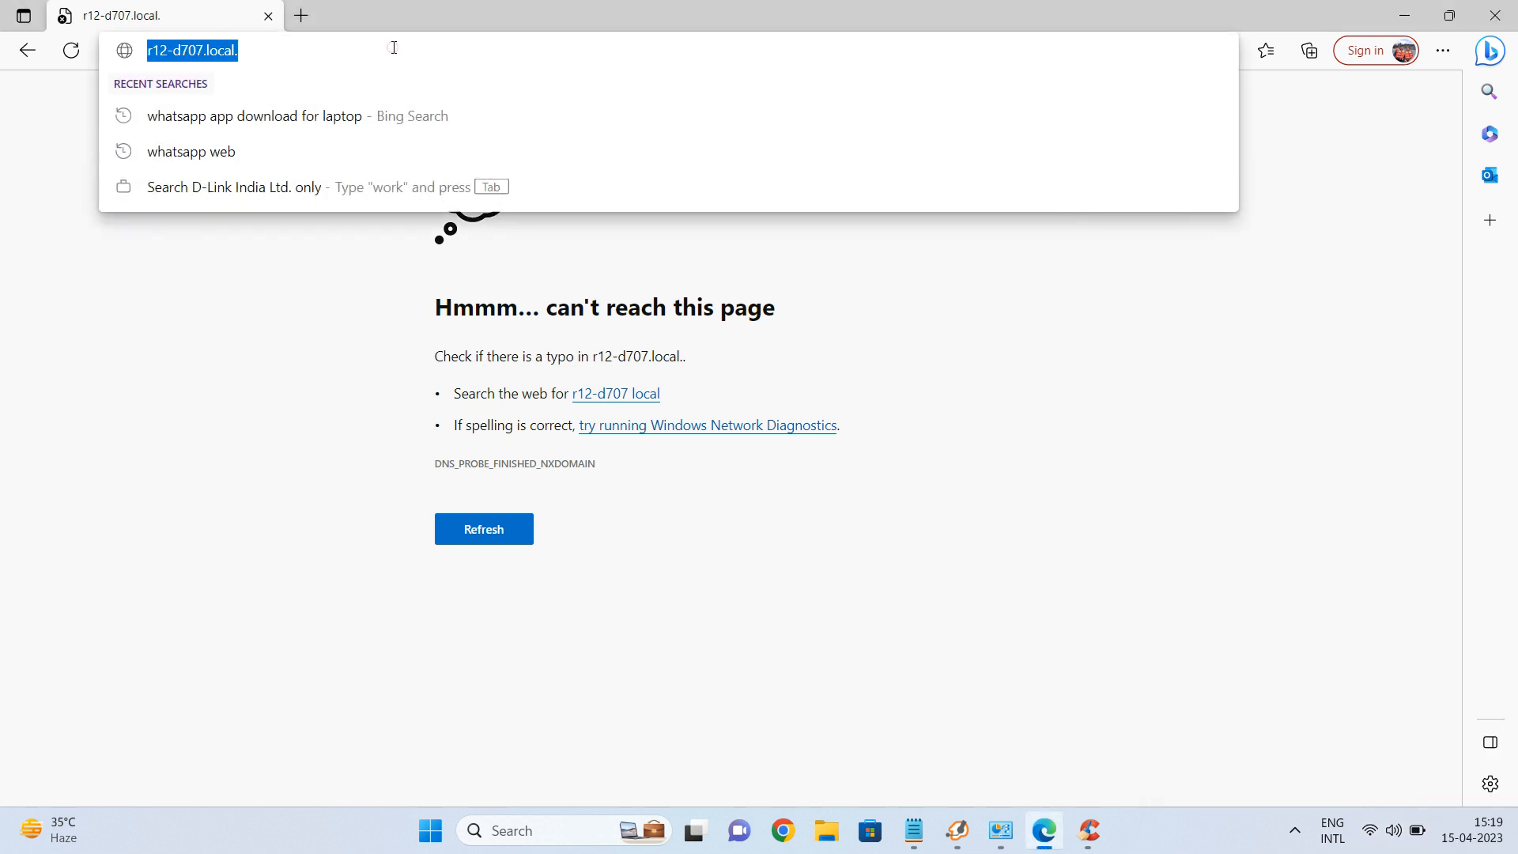
Reload r12-d707.local and sign in with the admin password to reach the Home dashboard.
left_click(390, 47)
key("Return")
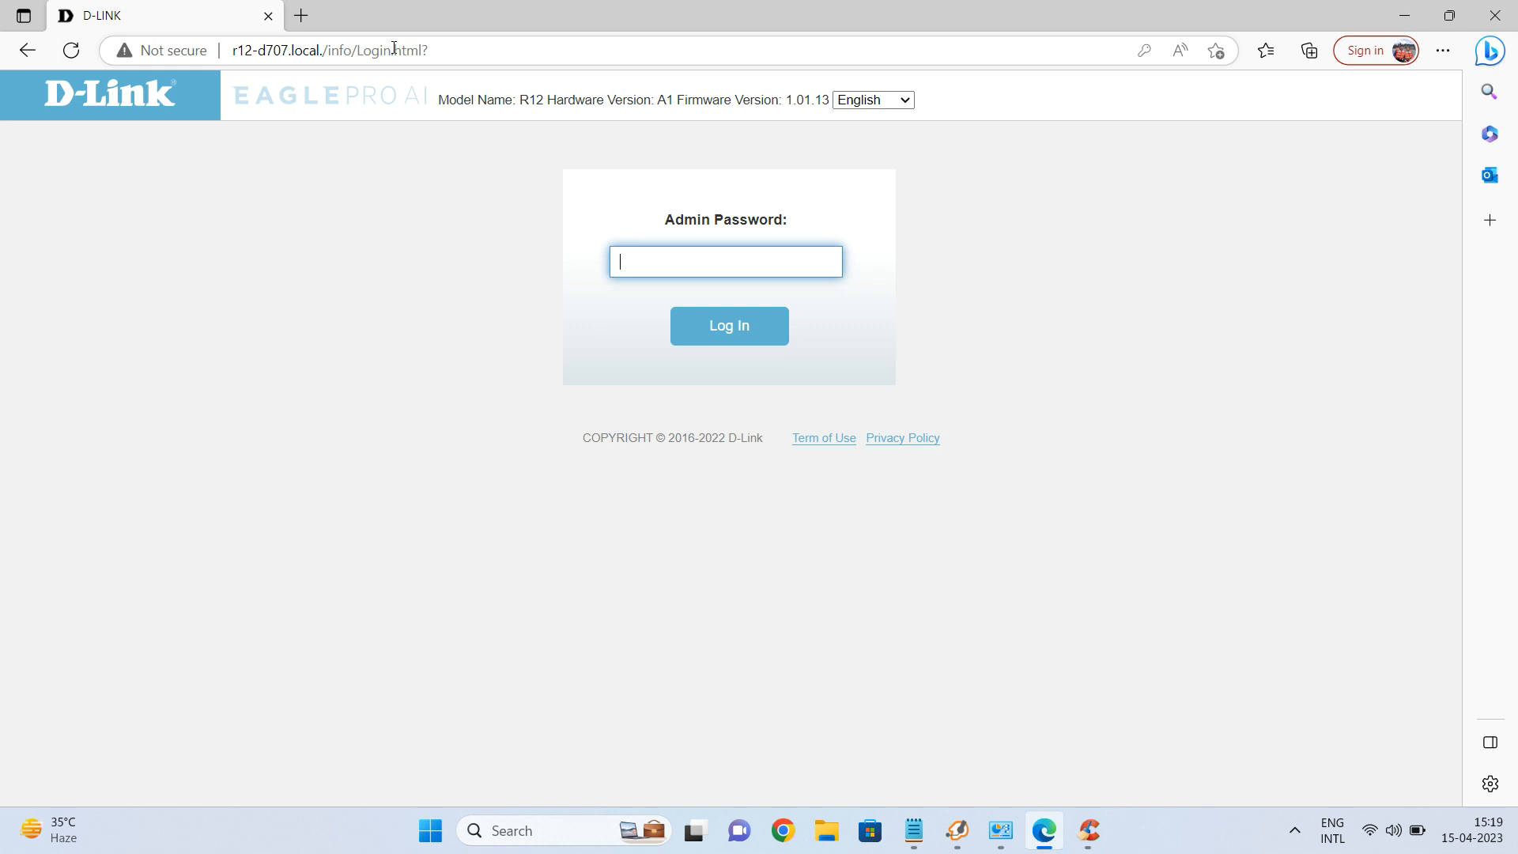
type("••••")
key("BackSpace")
key("BackSpace")
type("••••••••")
key("Return")
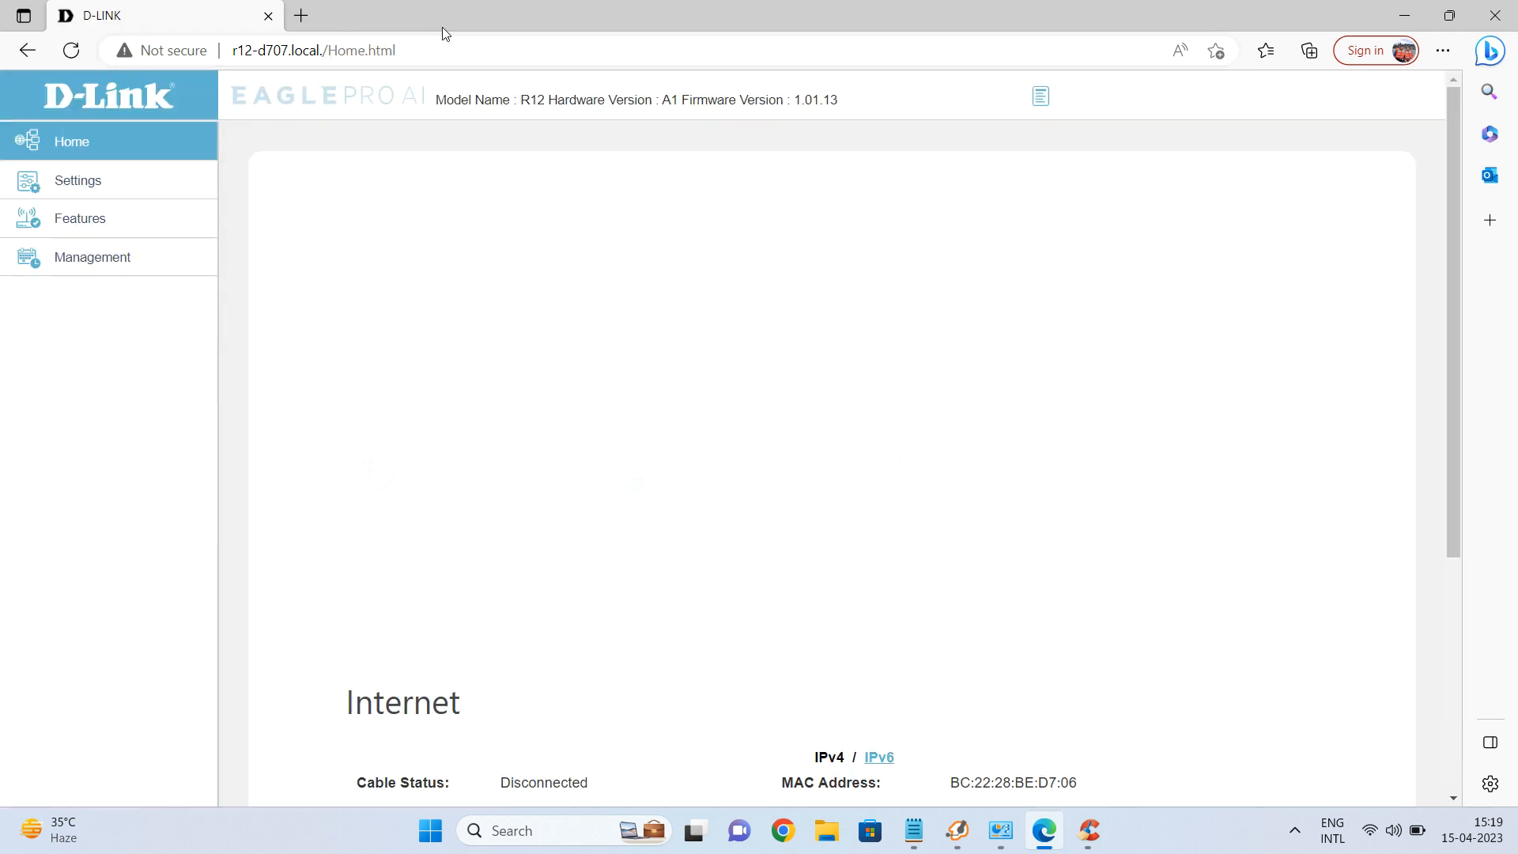
left_click(106, 186)
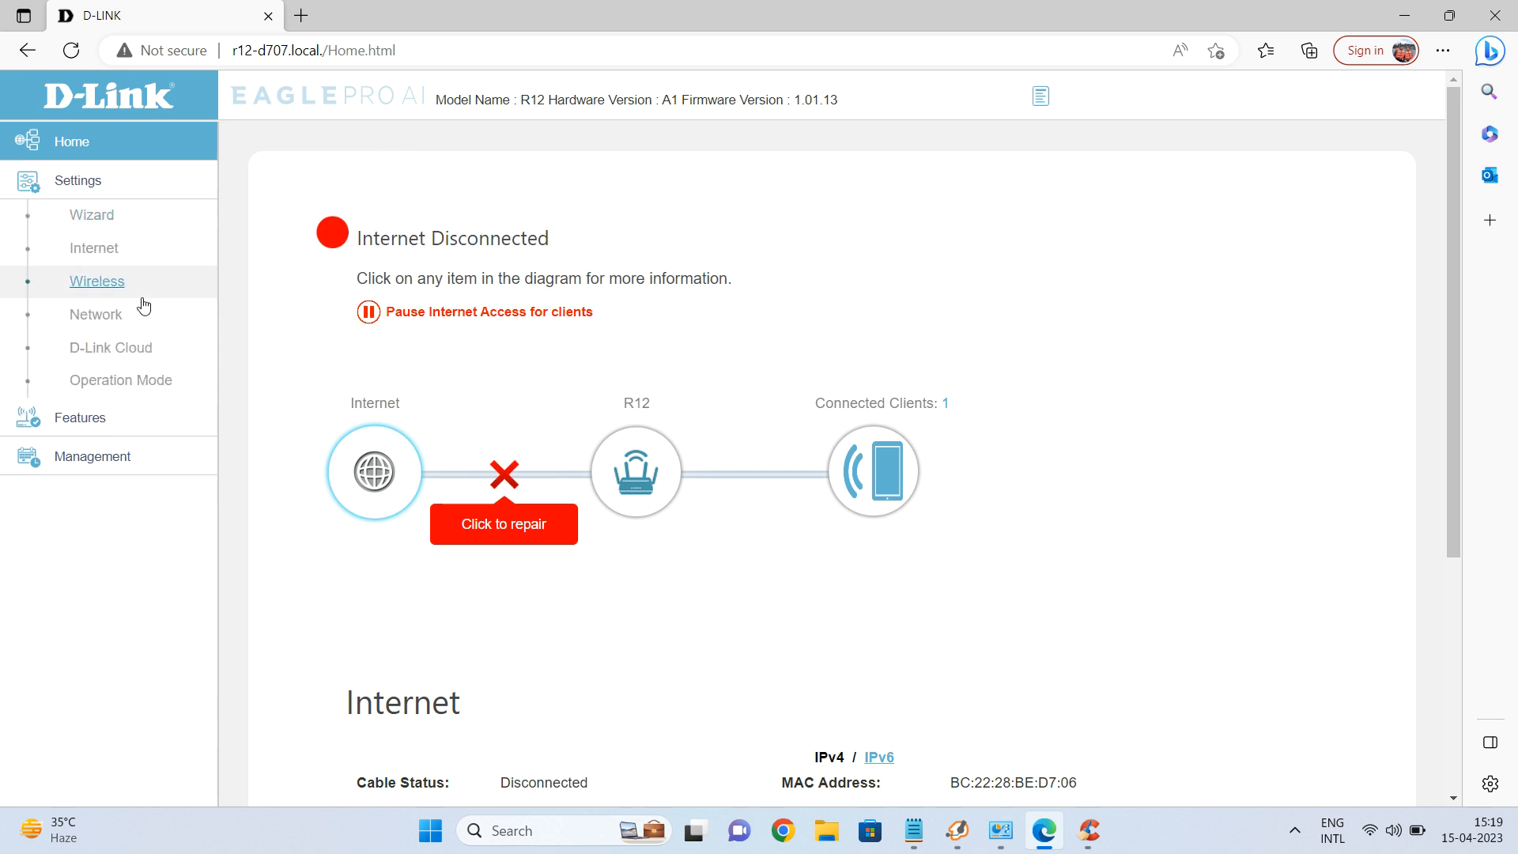
In Settings > Operation Mode, select Extender Mode from the dropdown and save.
left_click(115, 381)
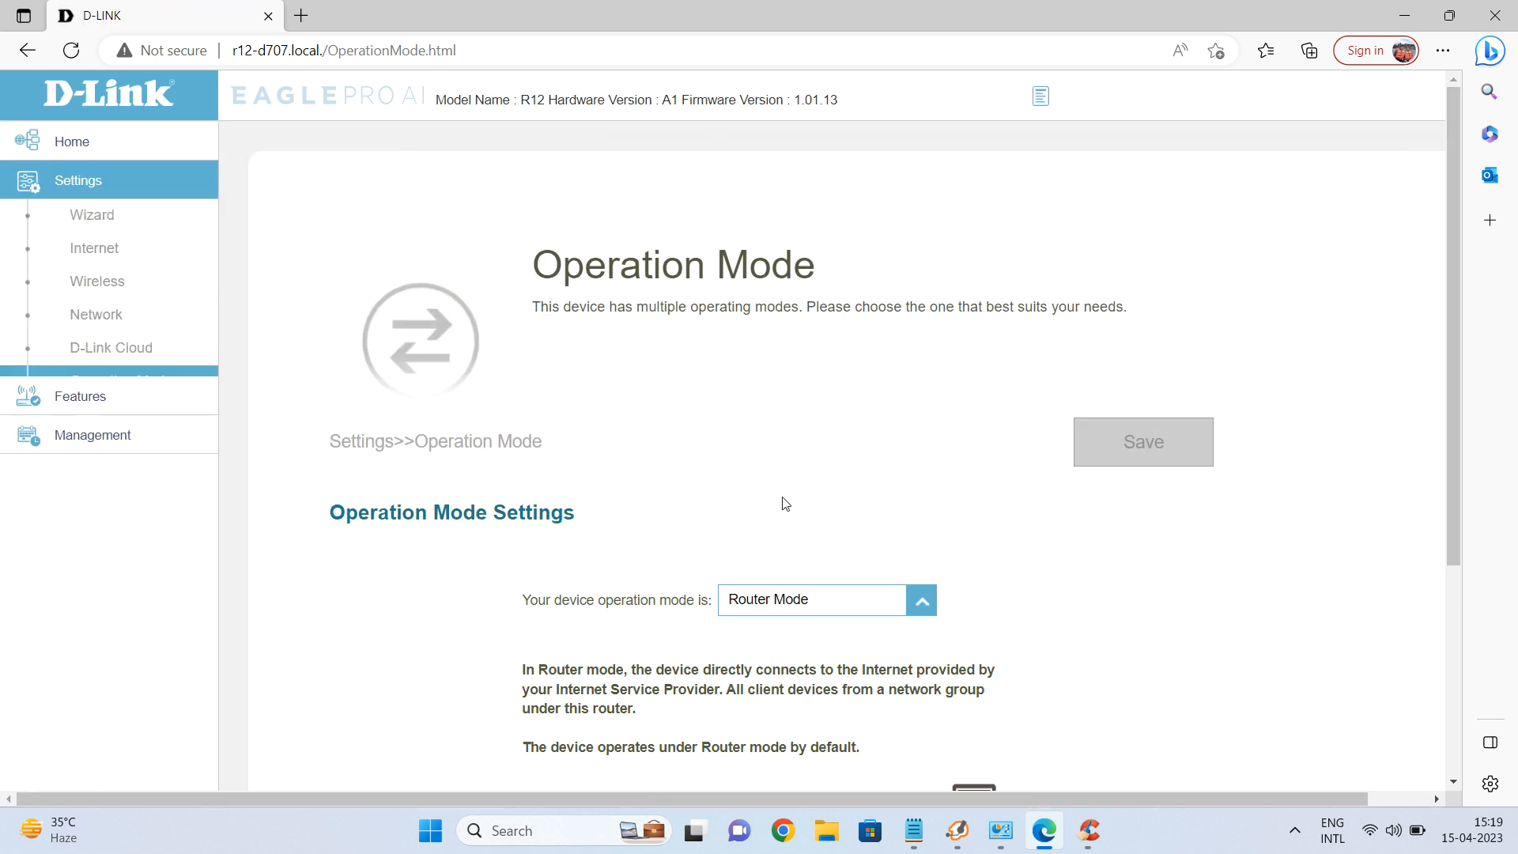
scroll(780, 501, "down", 3)
left_click(917, 387)
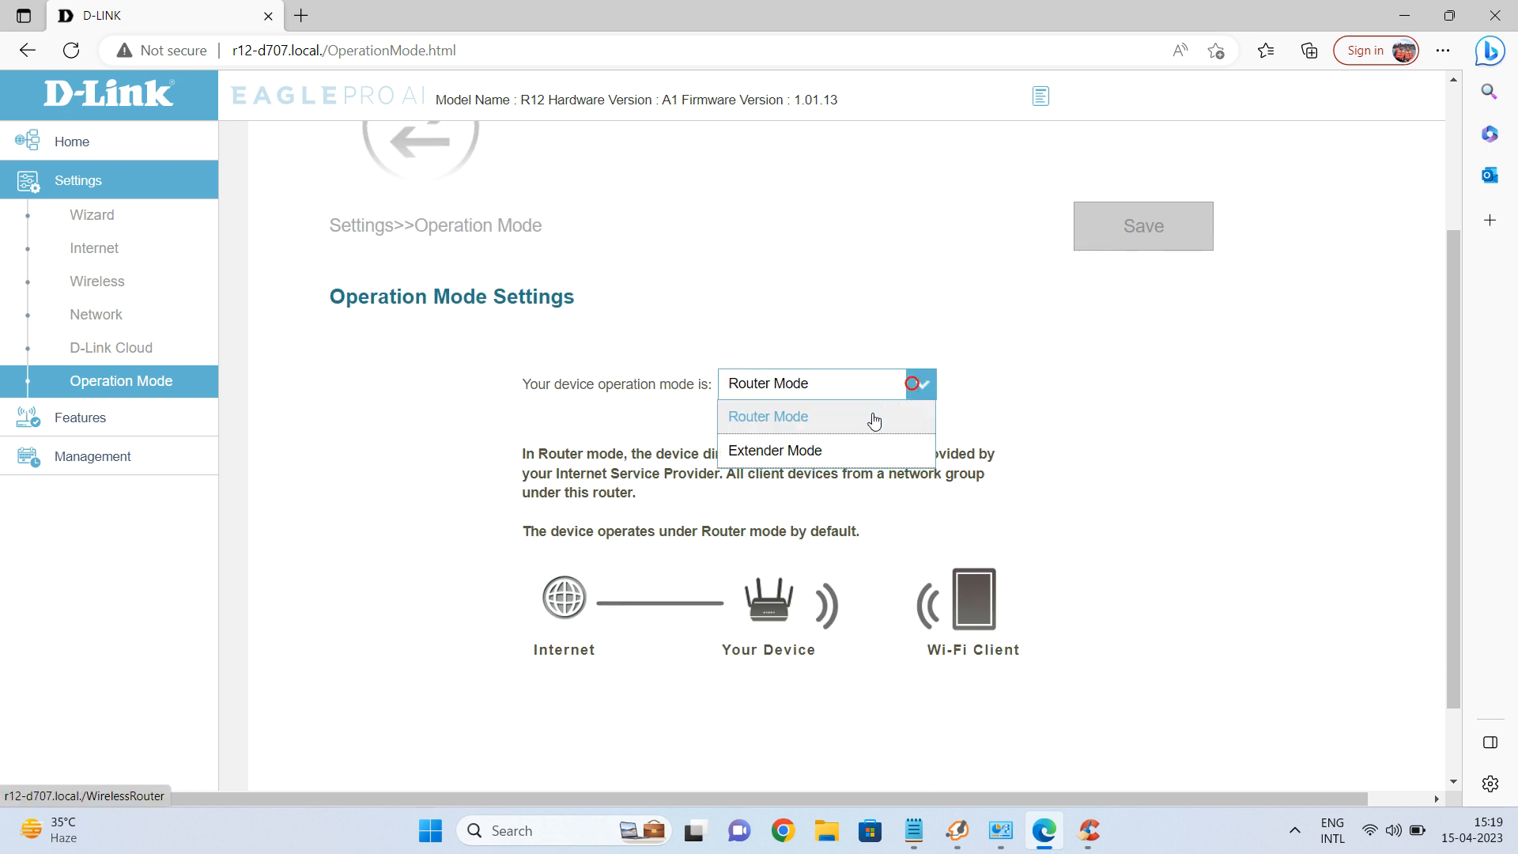
left_click(824, 449)
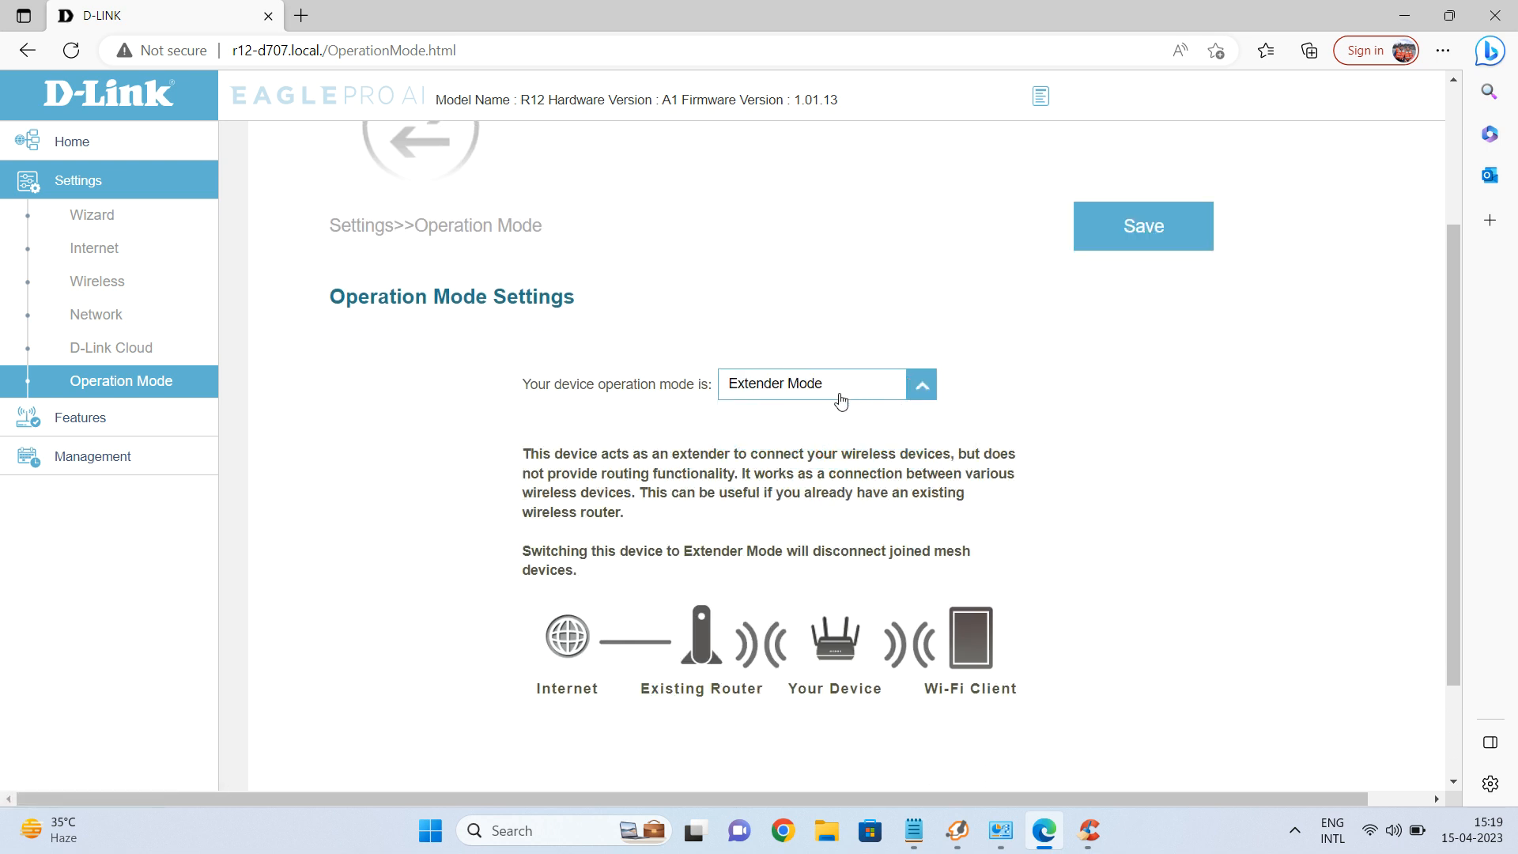
left_click(1115, 246)
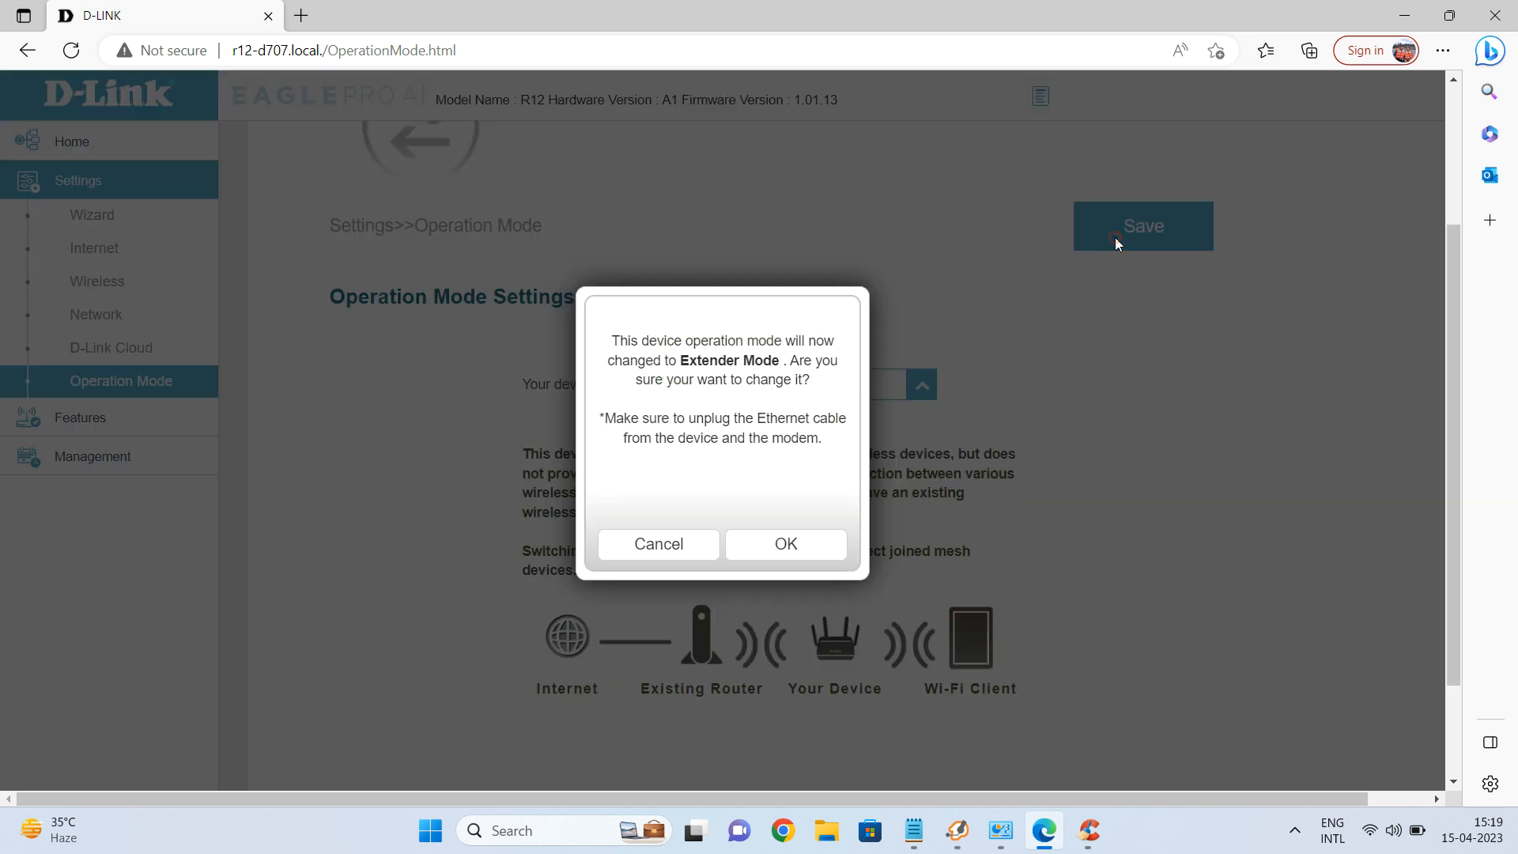
Confirm the Extender Mode change and let the R12 run its 180-second restart.
left_click(777, 547)
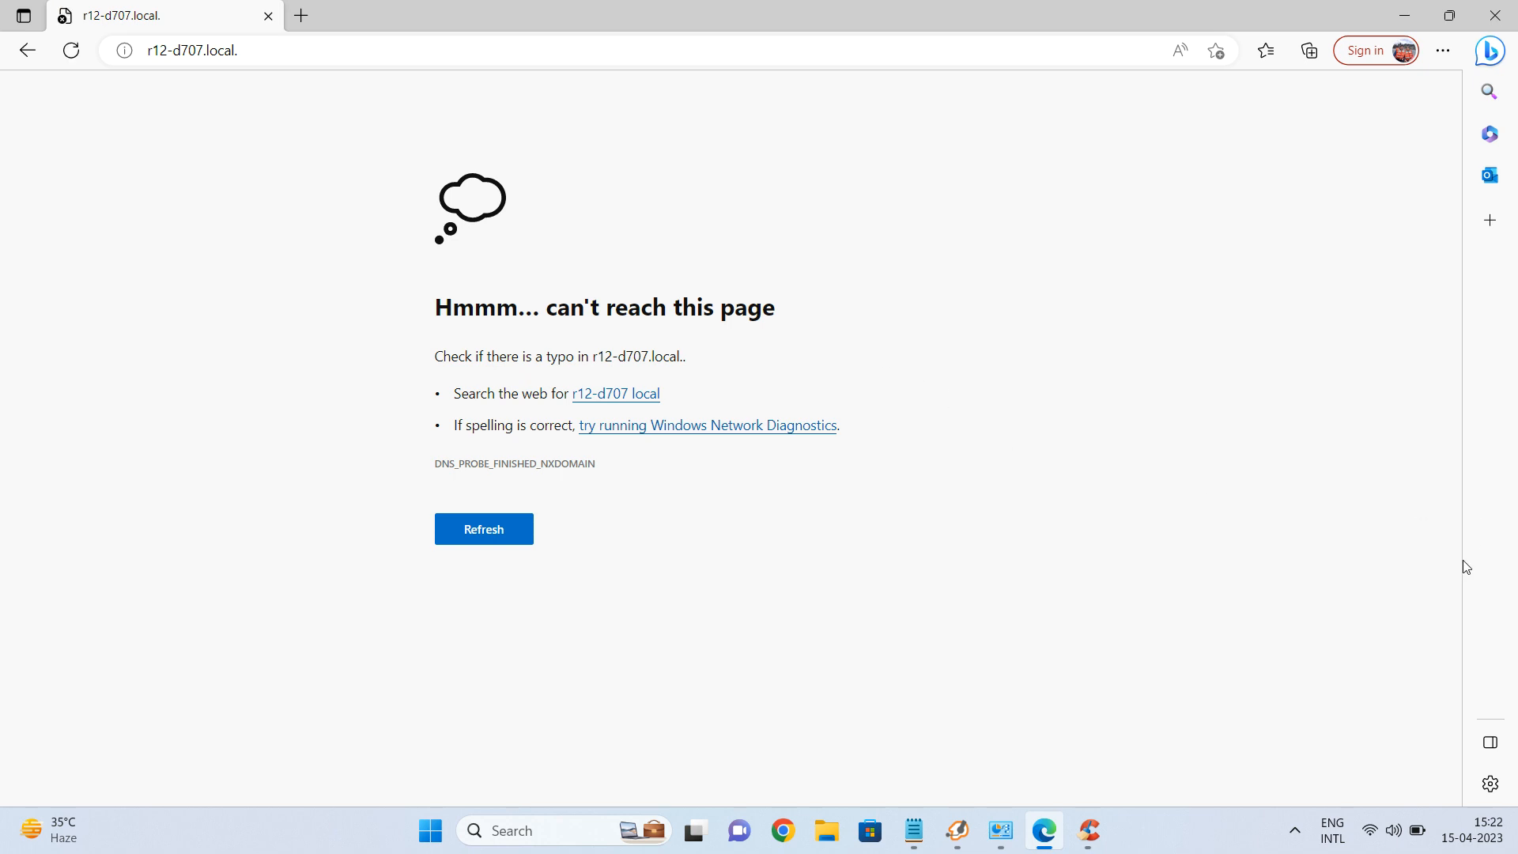
Reconnect the laptop to the R12-D707 Wi-Fi and reload r12-d707.local in Edge.
left_click(1369, 842)
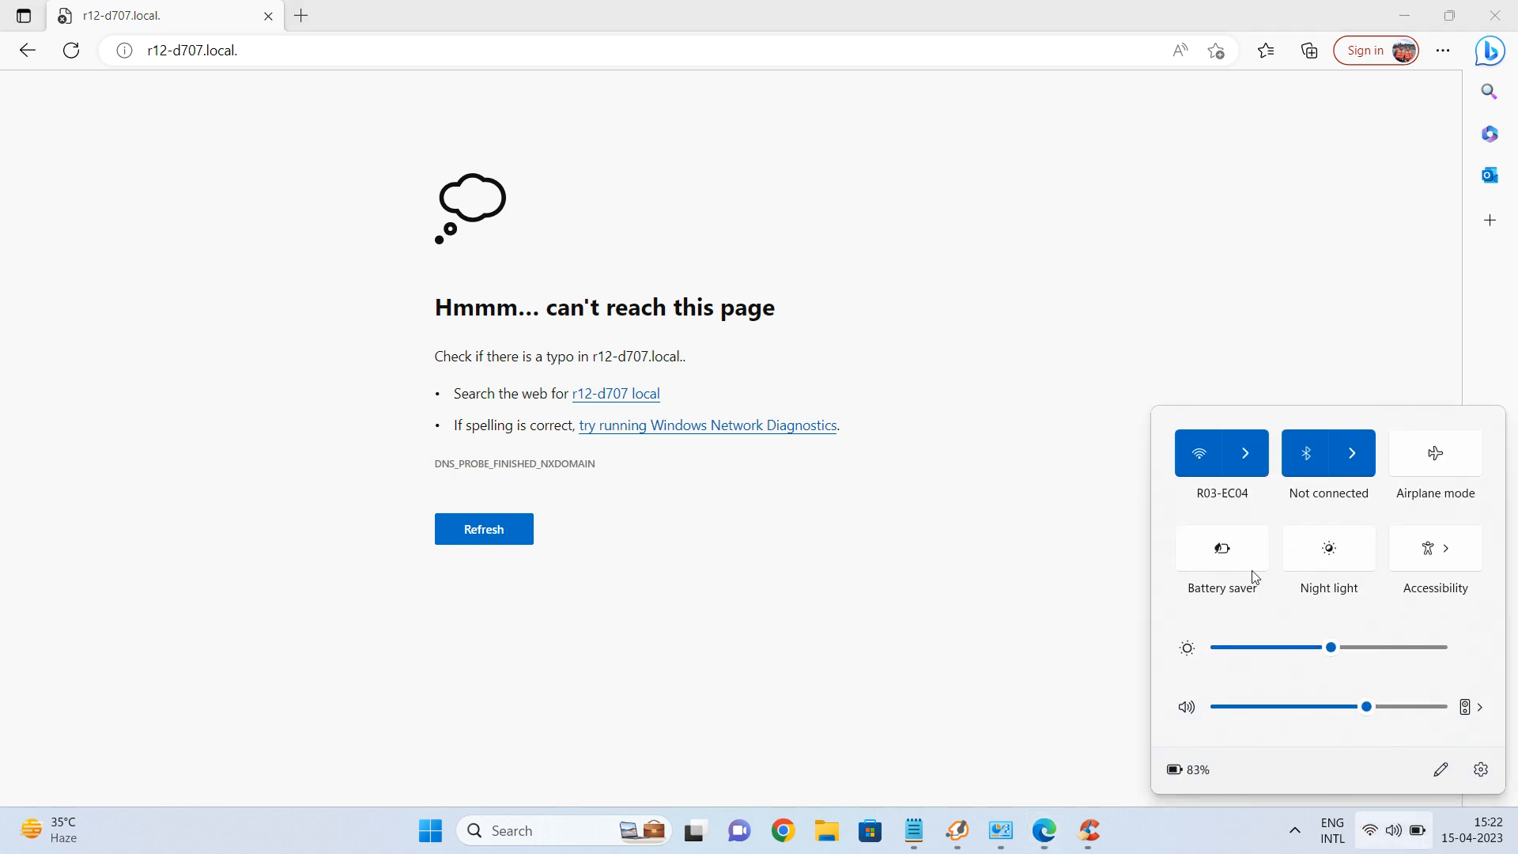
left_click(1230, 454)
left_click(1241, 589)
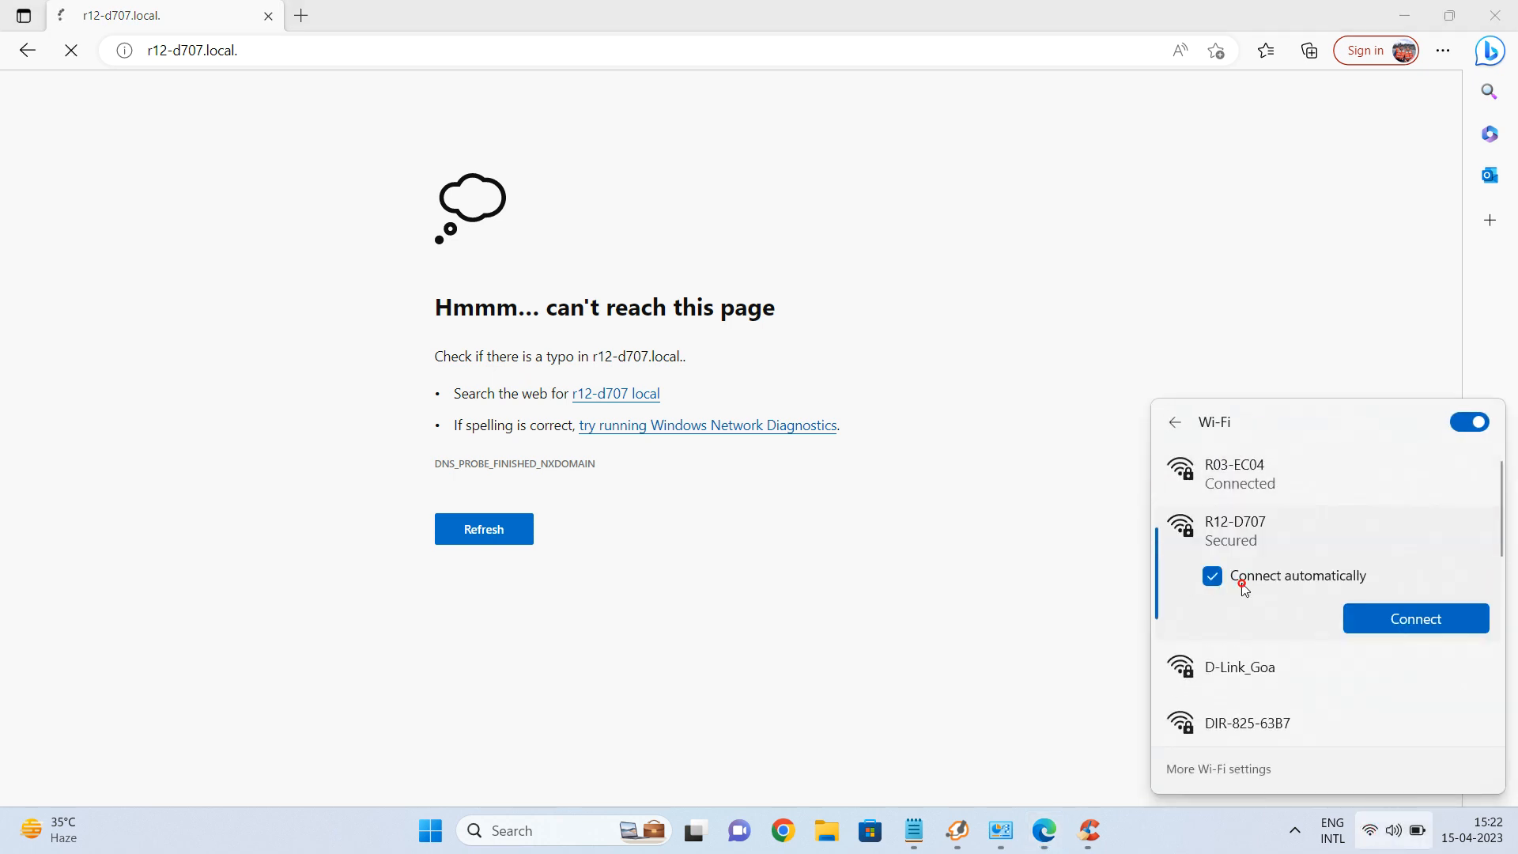
left_click(1398, 627)
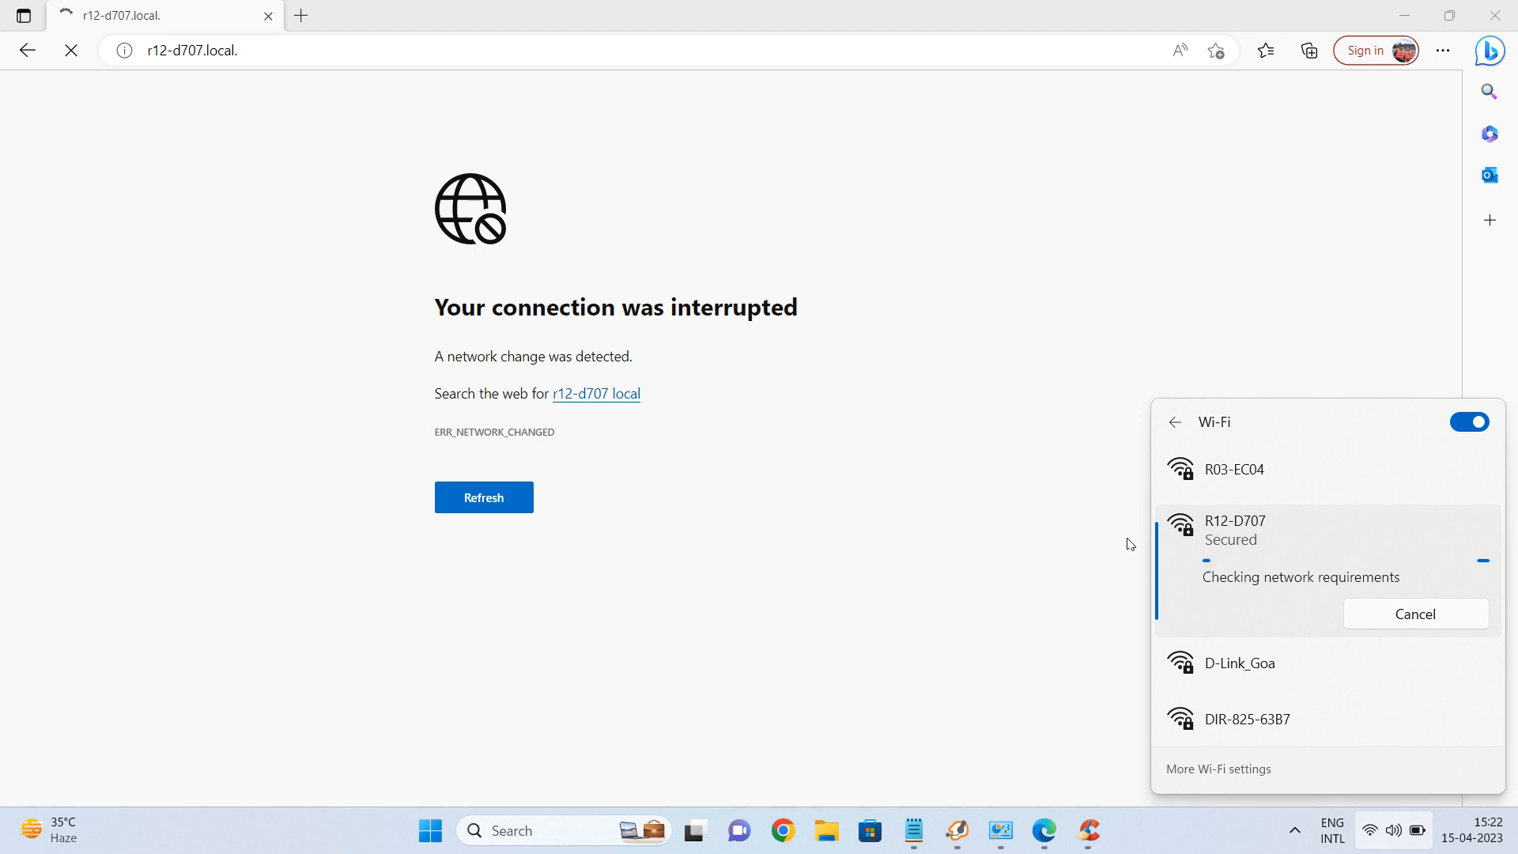
left_click(1057, 369)
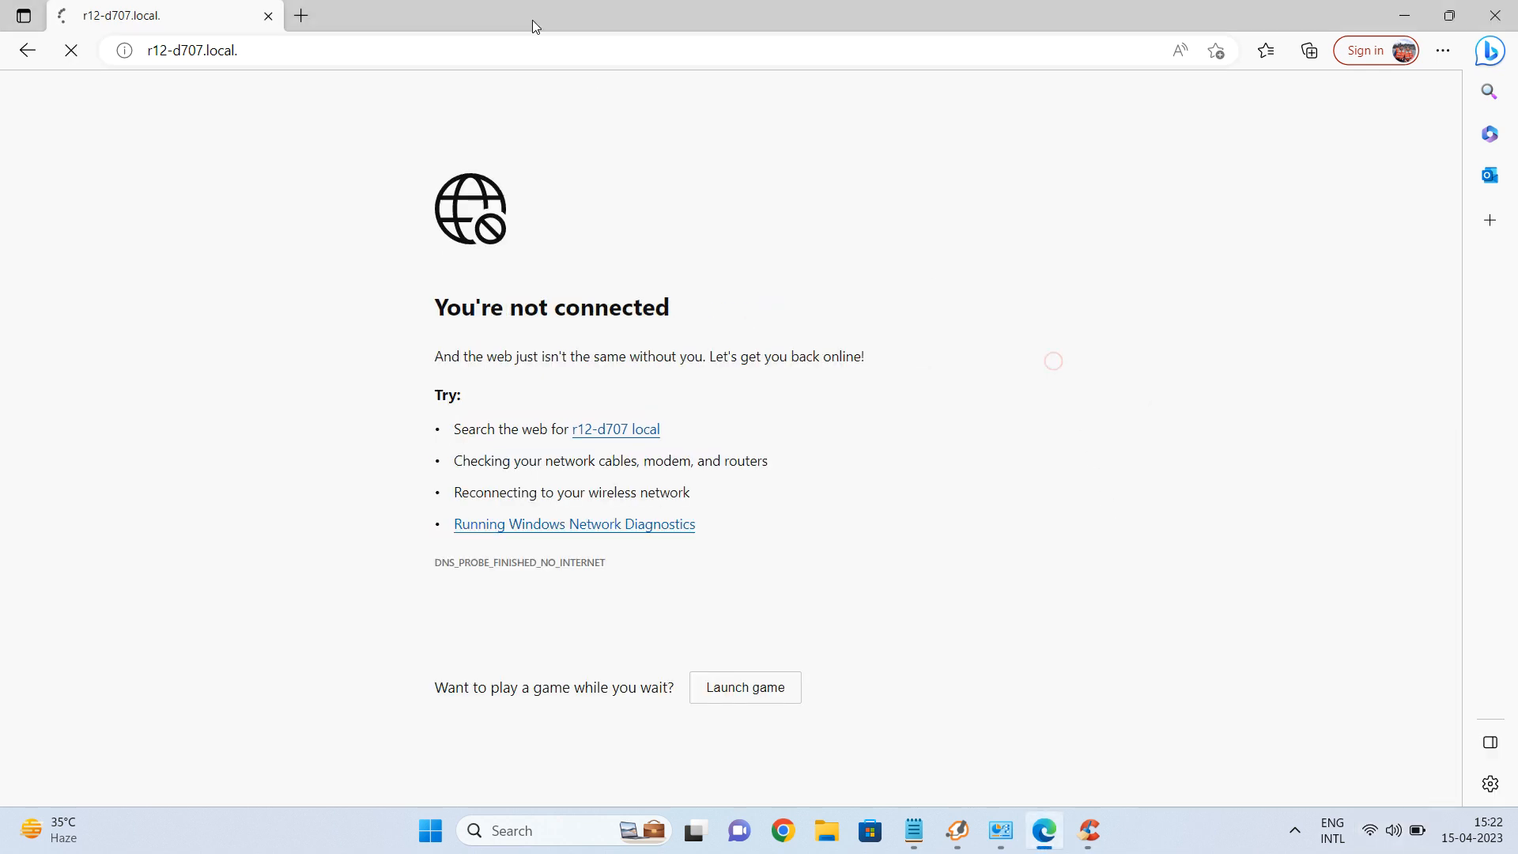
left_click(536, 47)
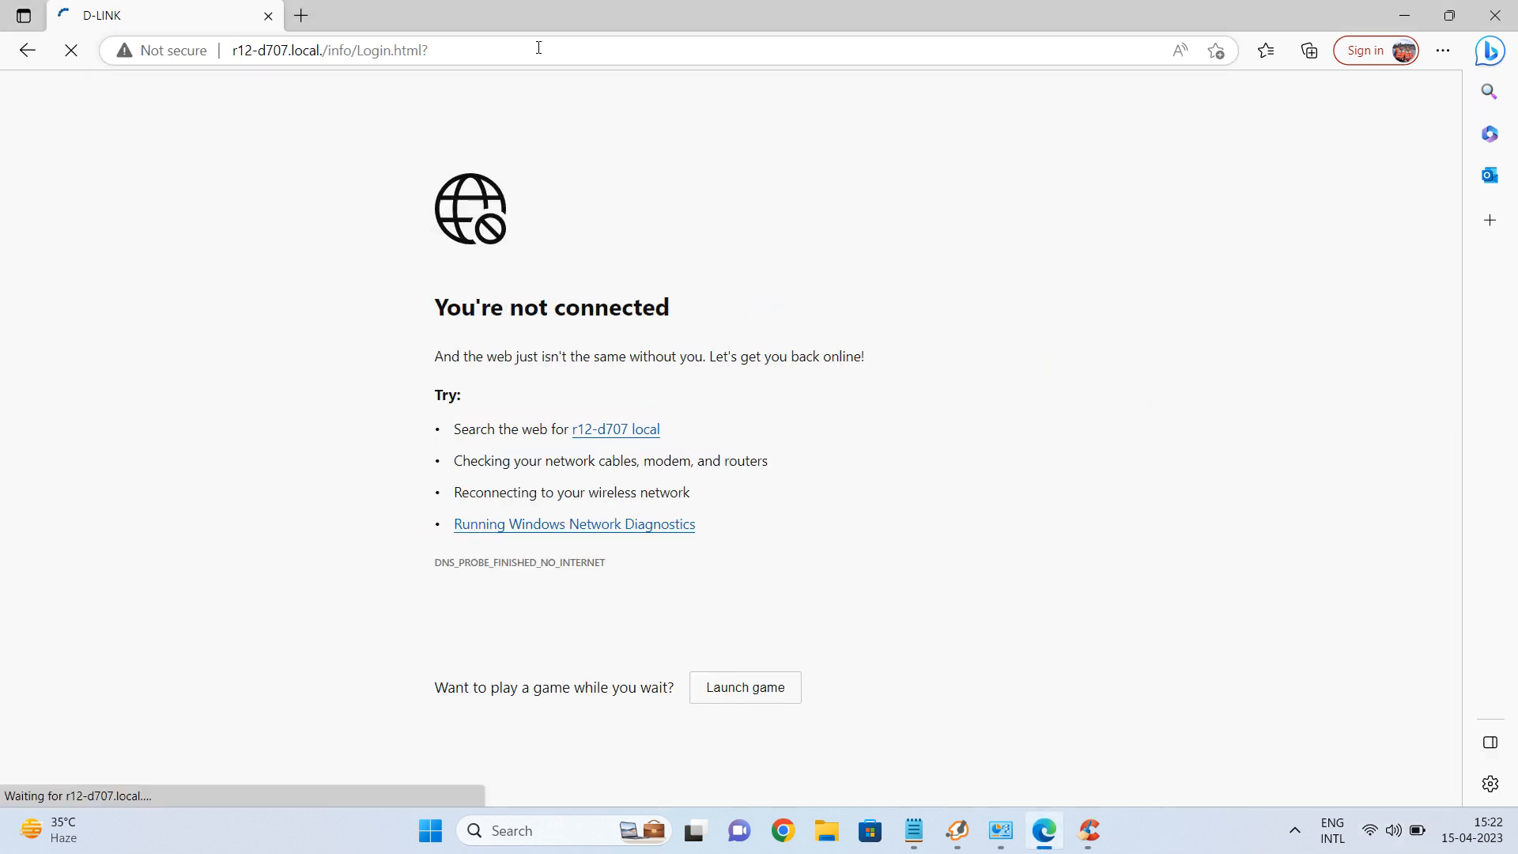
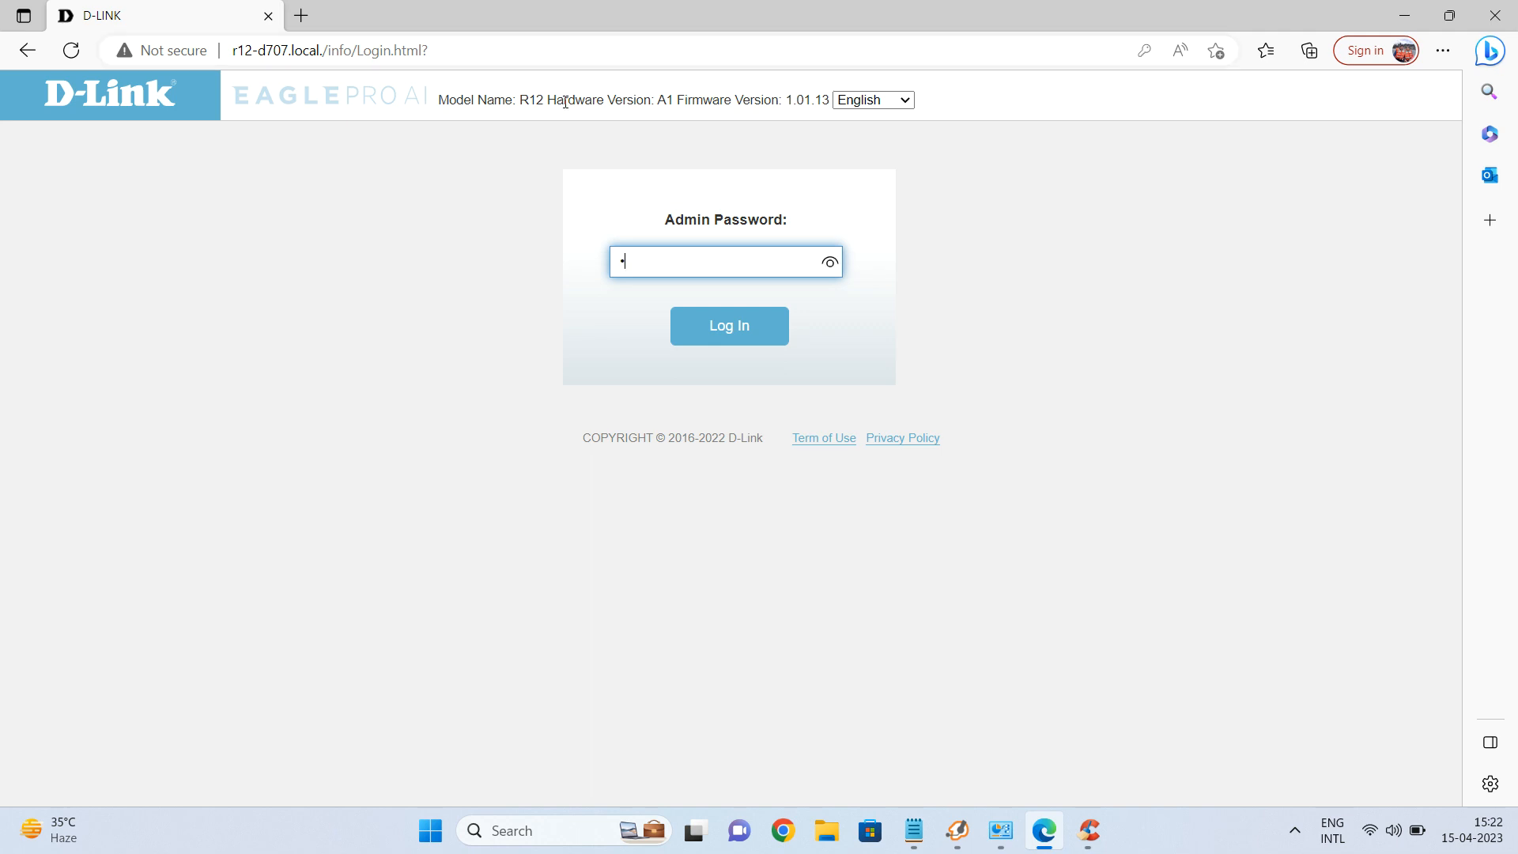
Log in with the admin password and go to Settings > Extender.
key("Return")
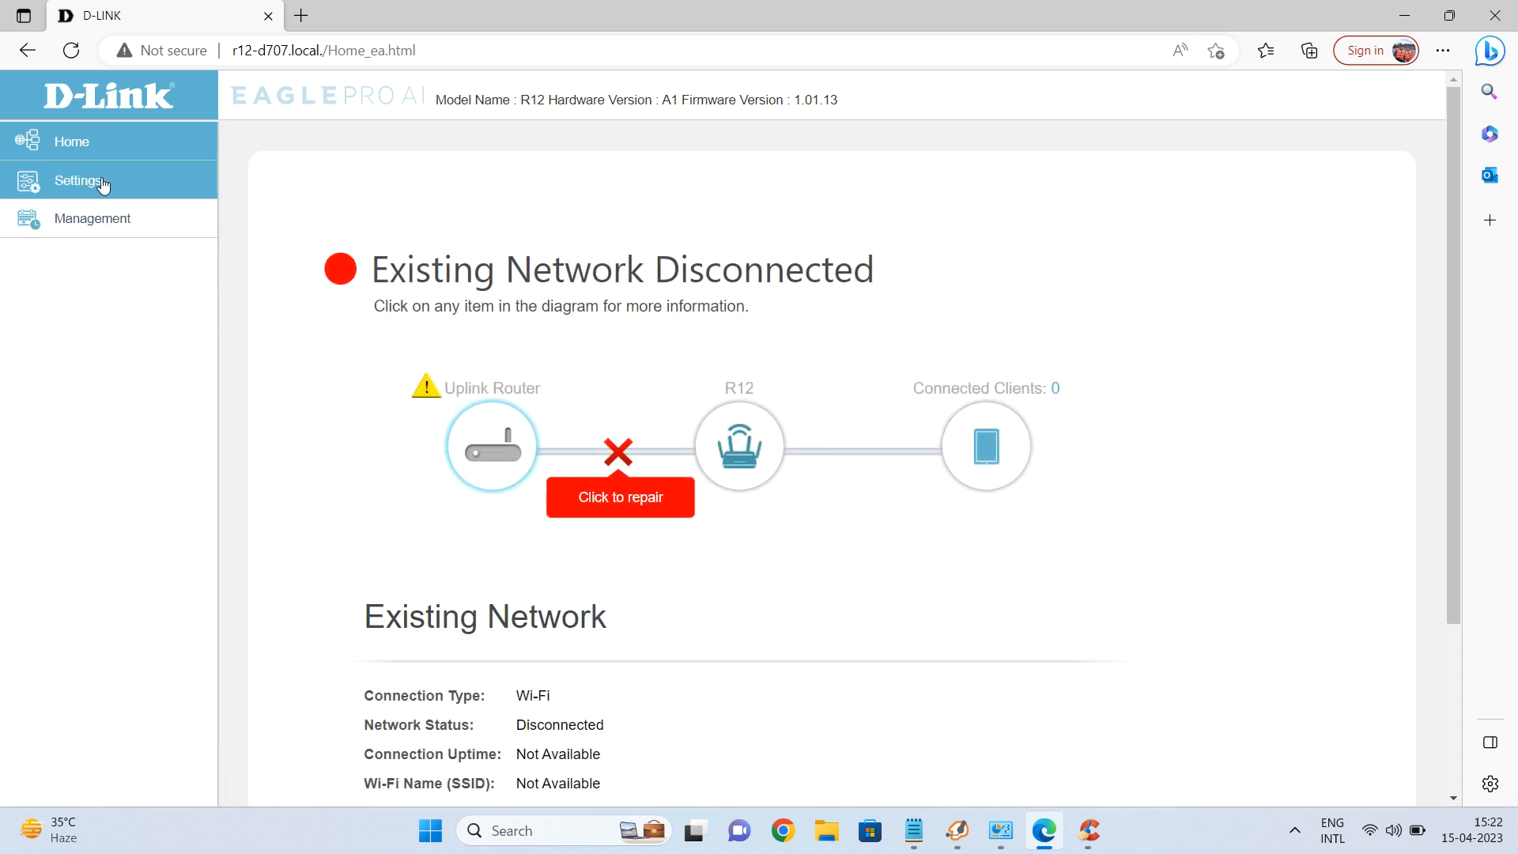
left_click(103, 185)
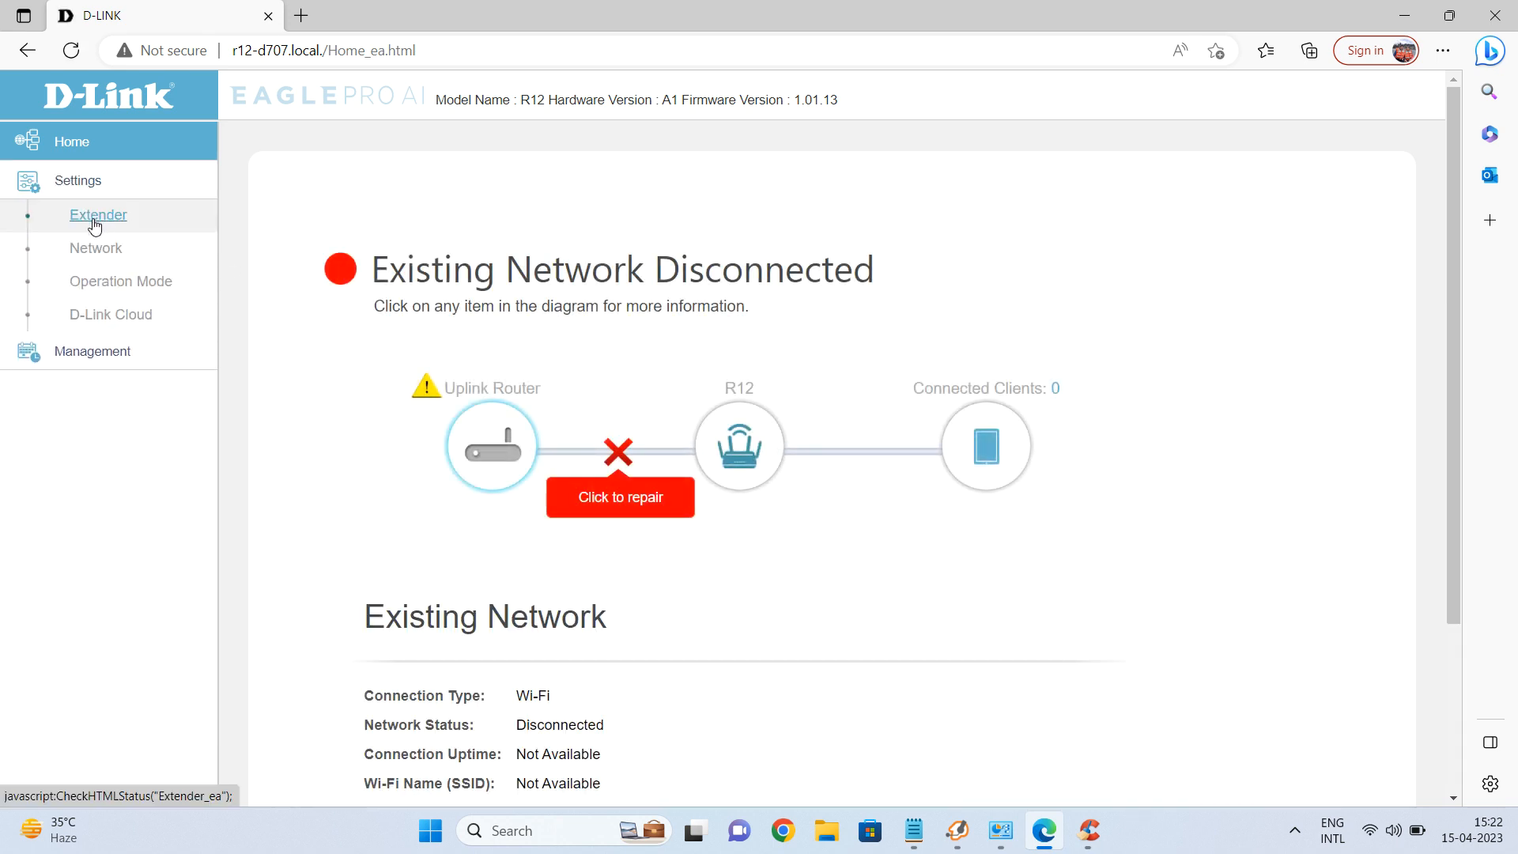
left_click(95, 220)
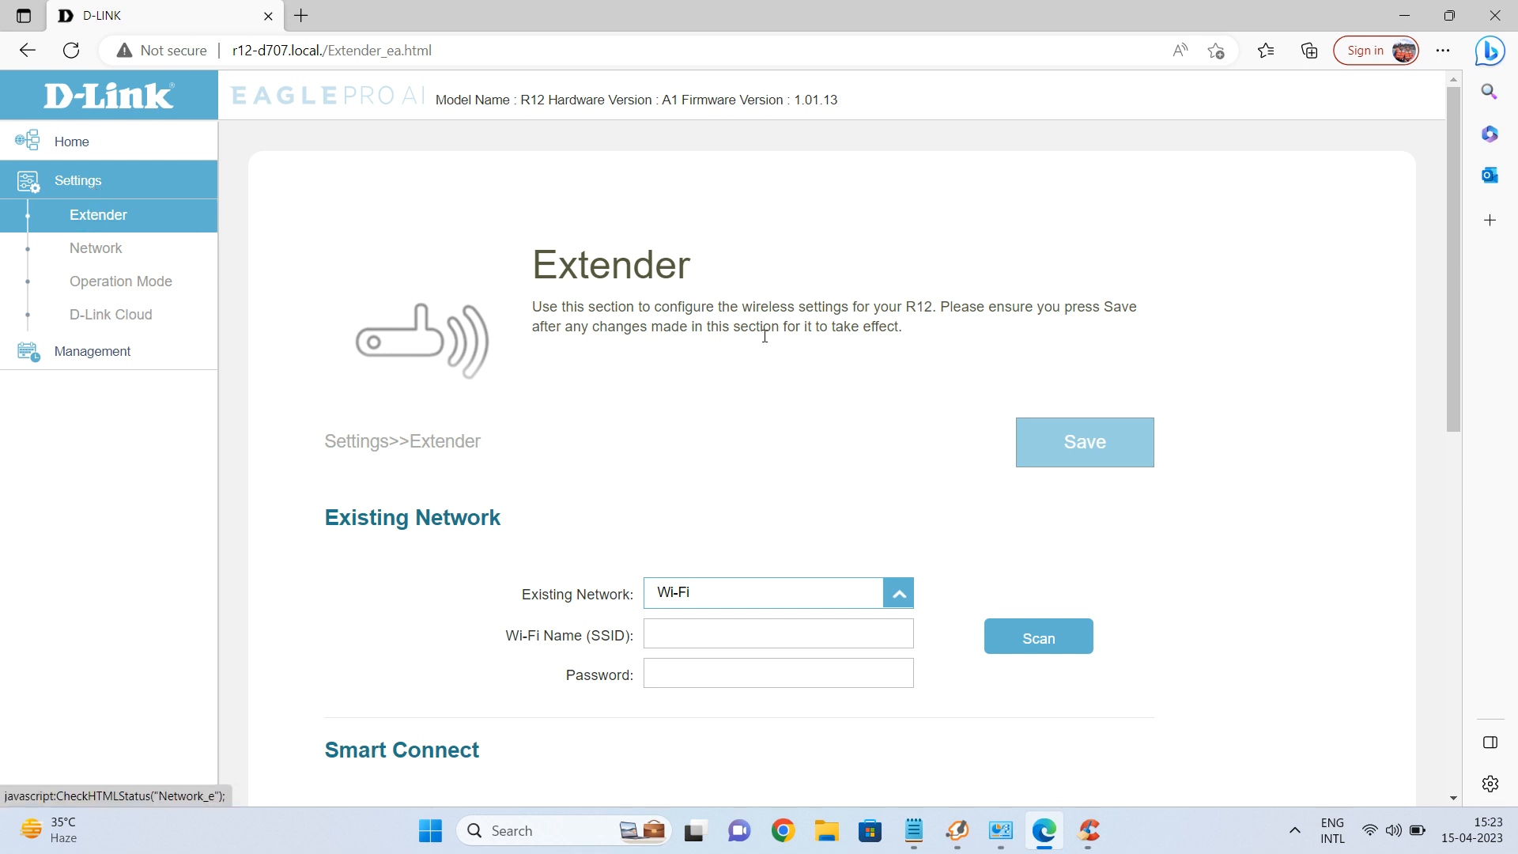
scroll(758, 329, "down", 4)
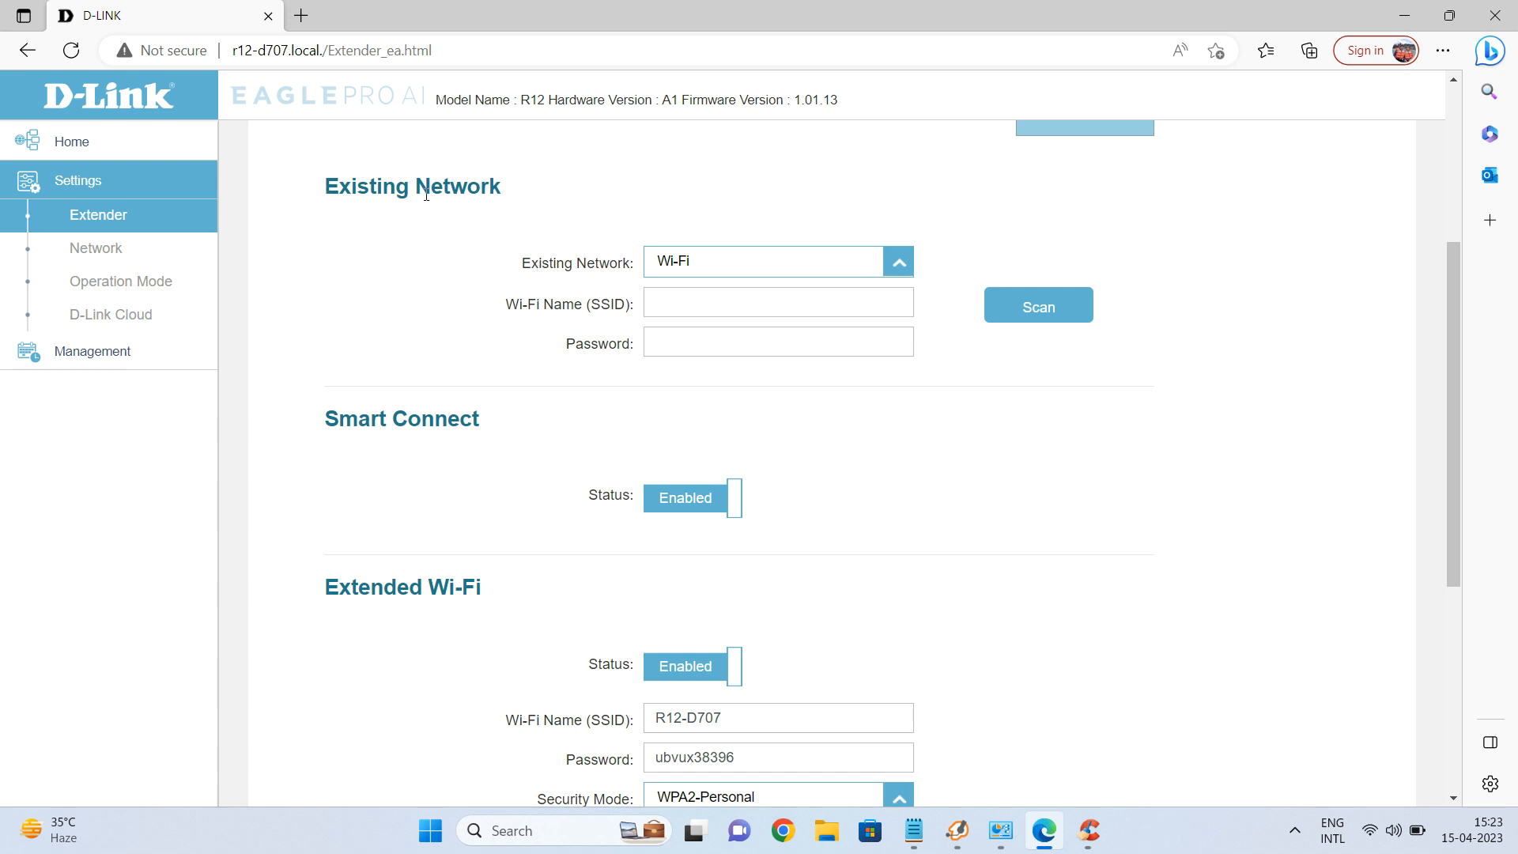
Keep Ethernet as the existing network connection type.
left_click(890, 266)
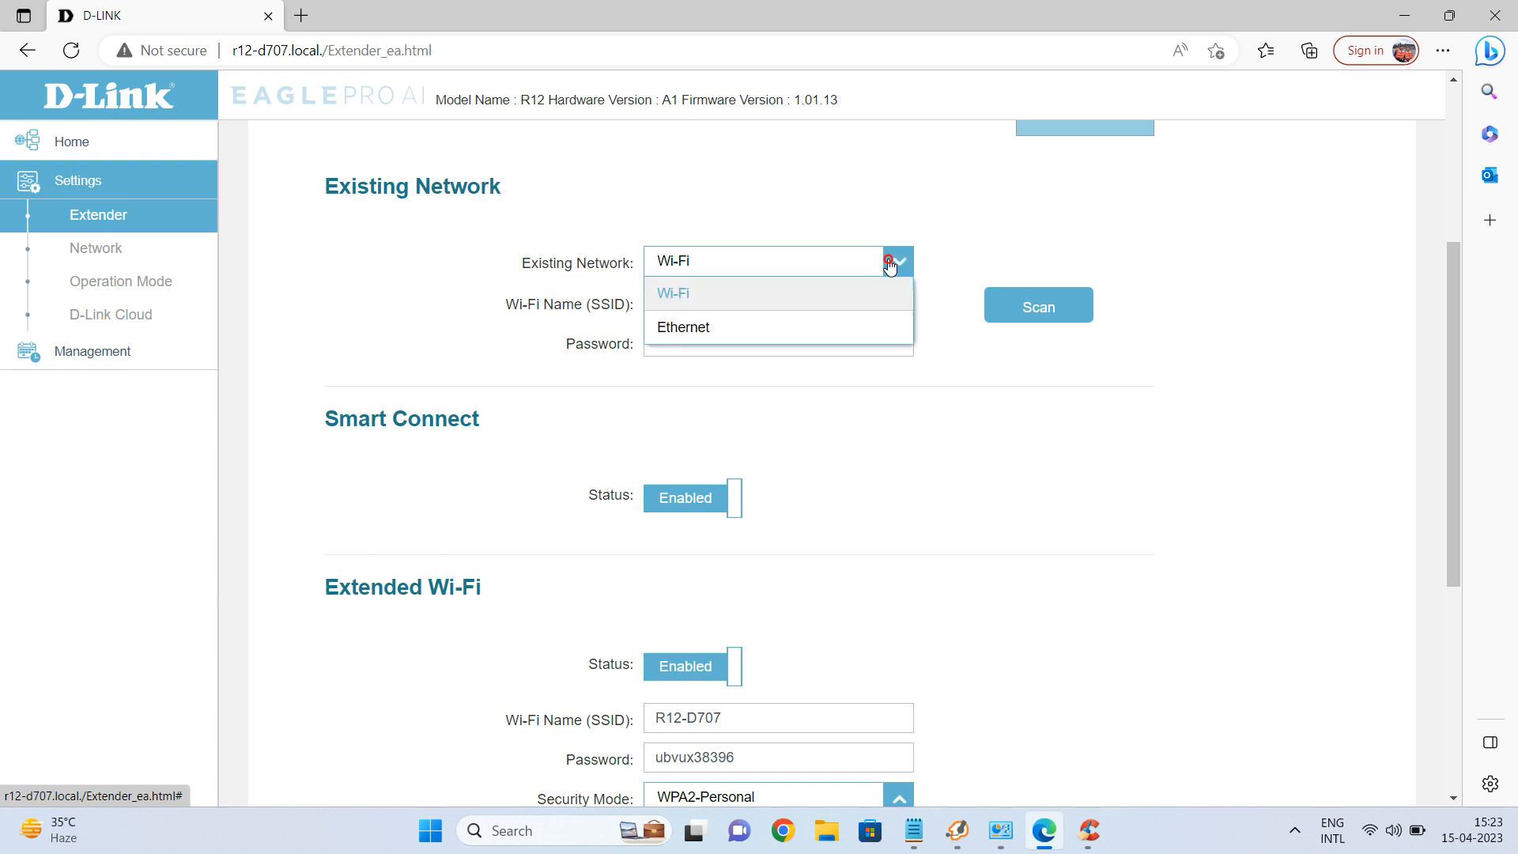
left_click(729, 326)
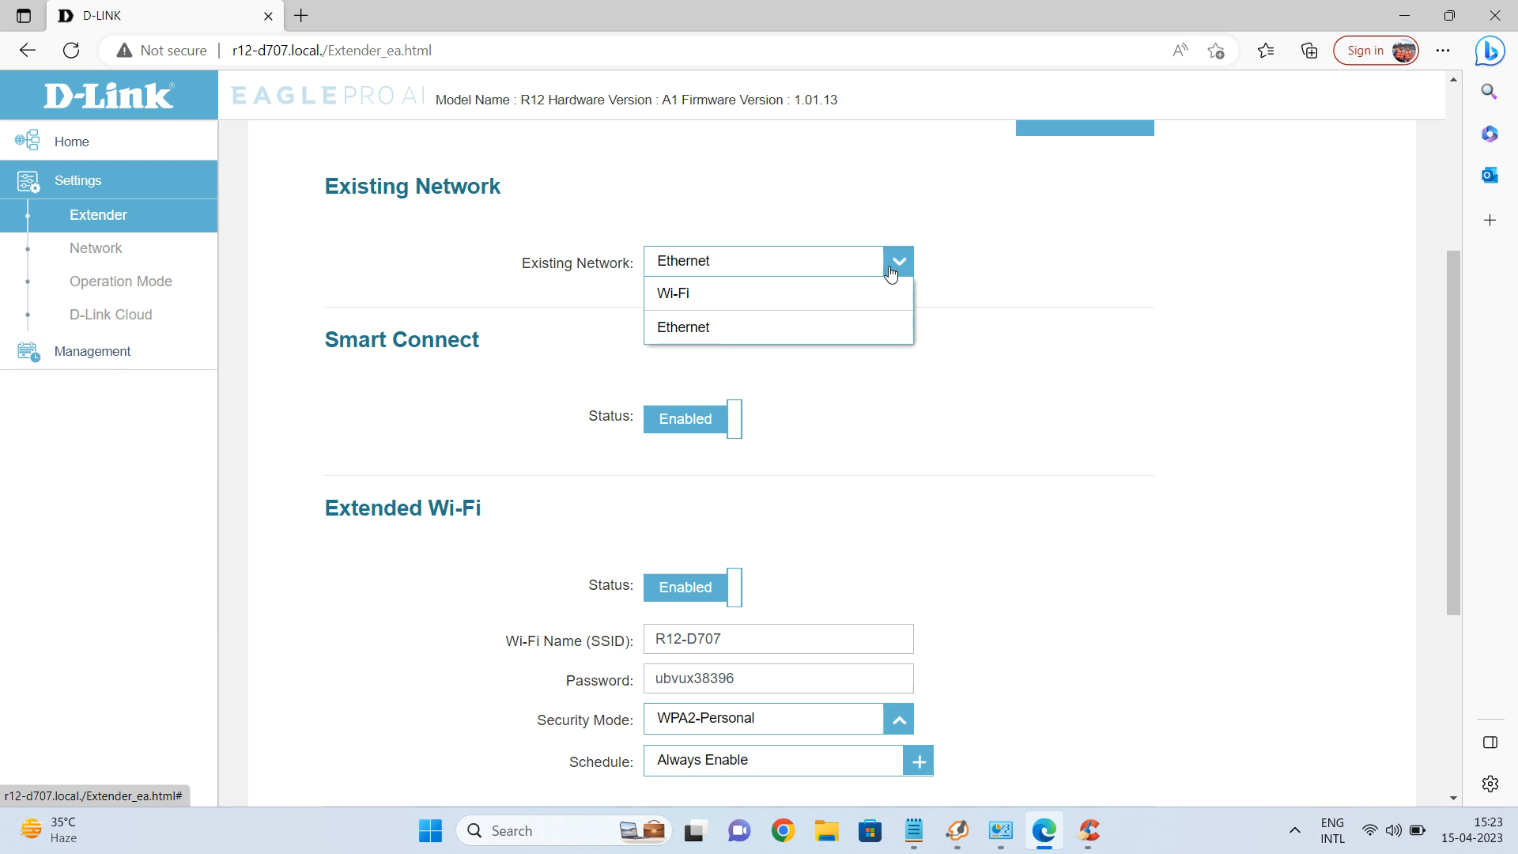
left_click(780, 326)
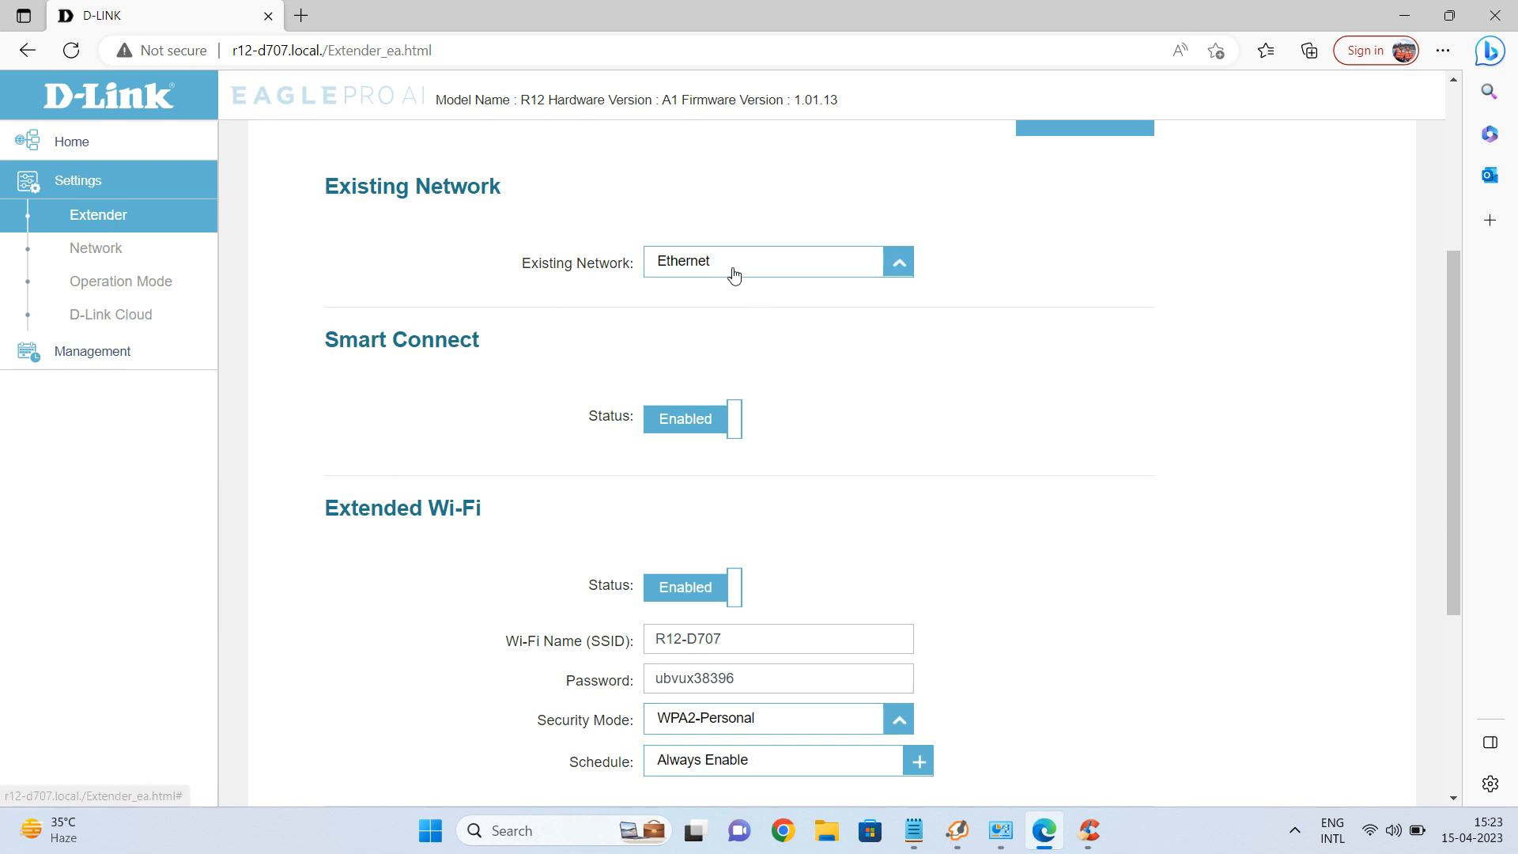
scroll(823, 404, "down", 3)
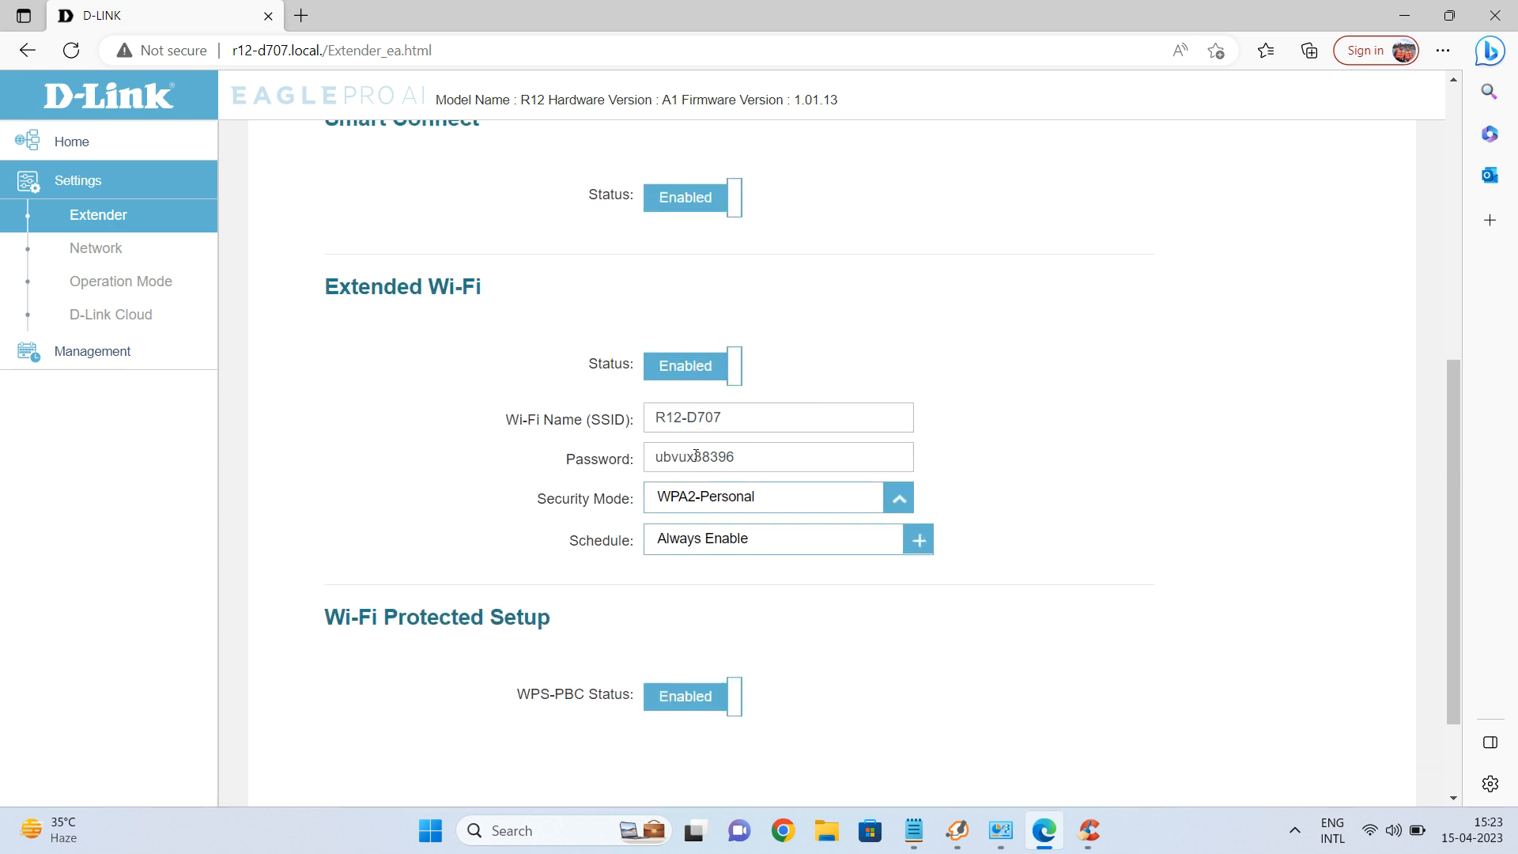
scroll(898, 406, "up", 1)
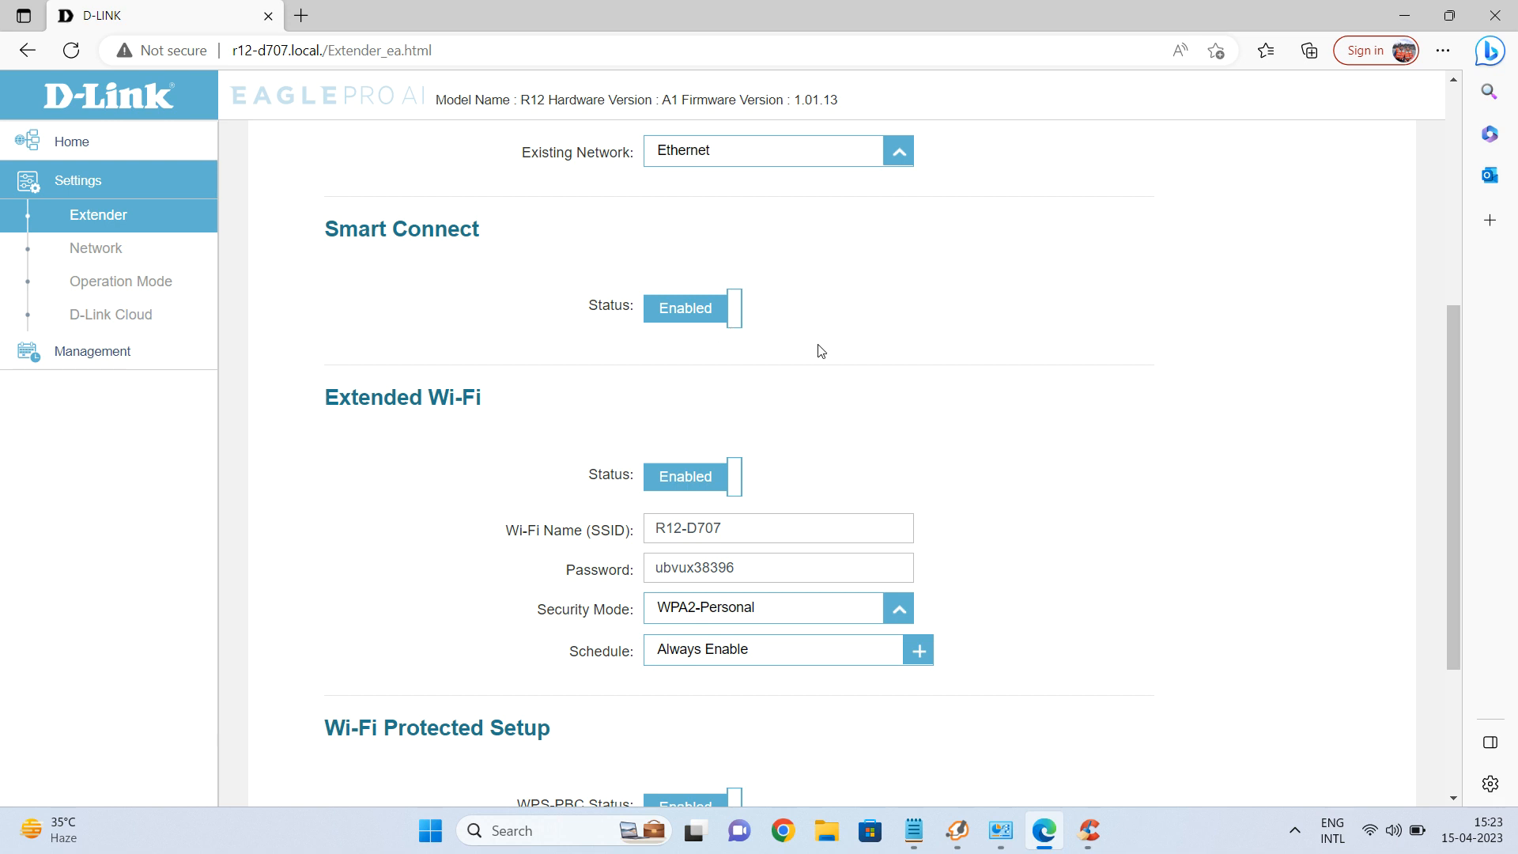
Toggle Smart Connect off, then back to Enabled so both bands merge.
left_click(728, 307)
scroll(862, 371, "down", 3)
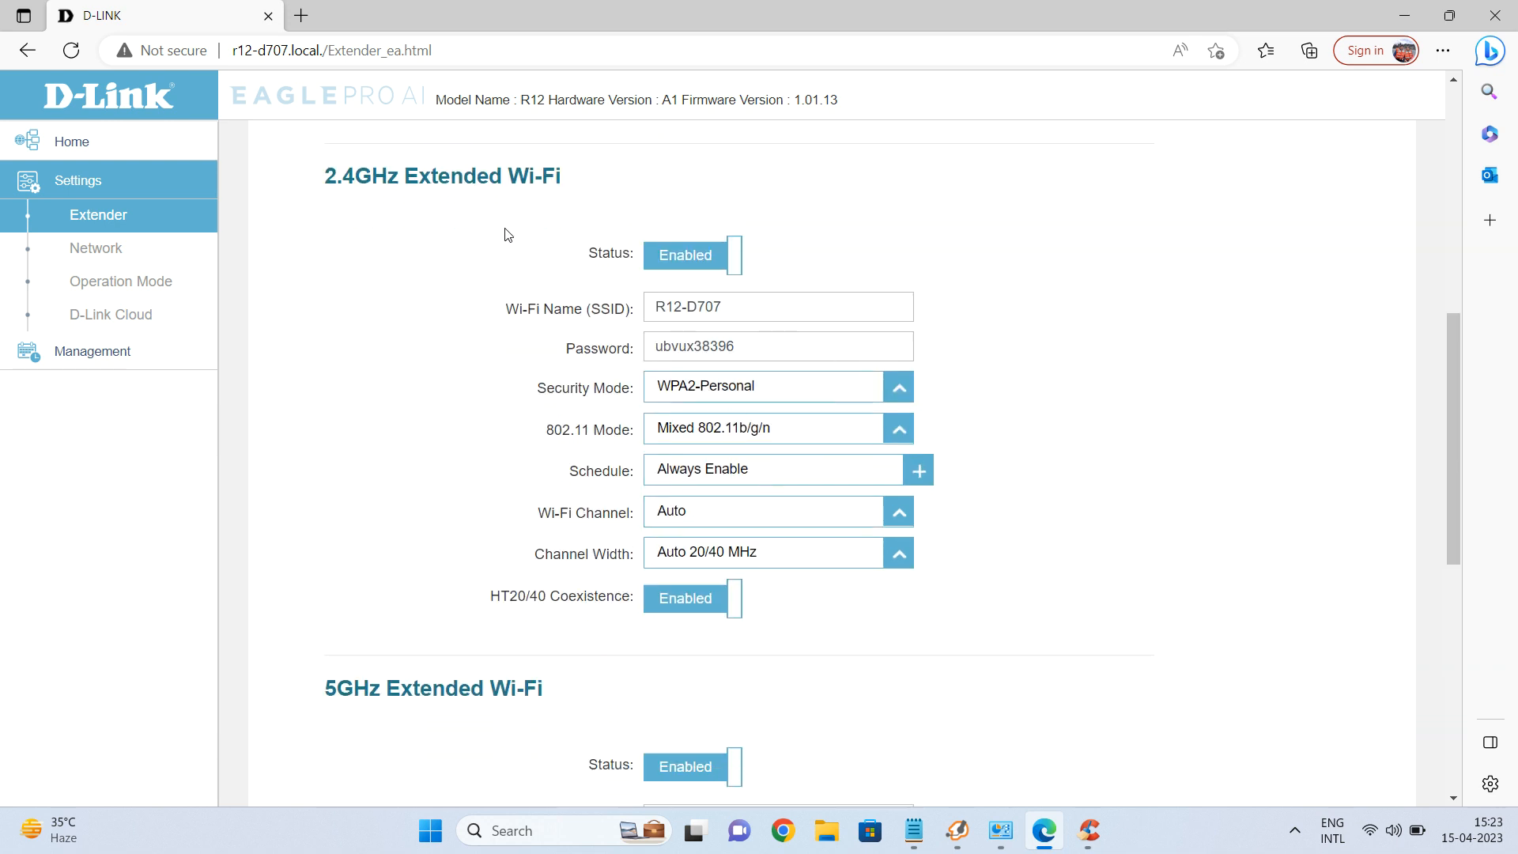
scroll(702, 490, "down", 4)
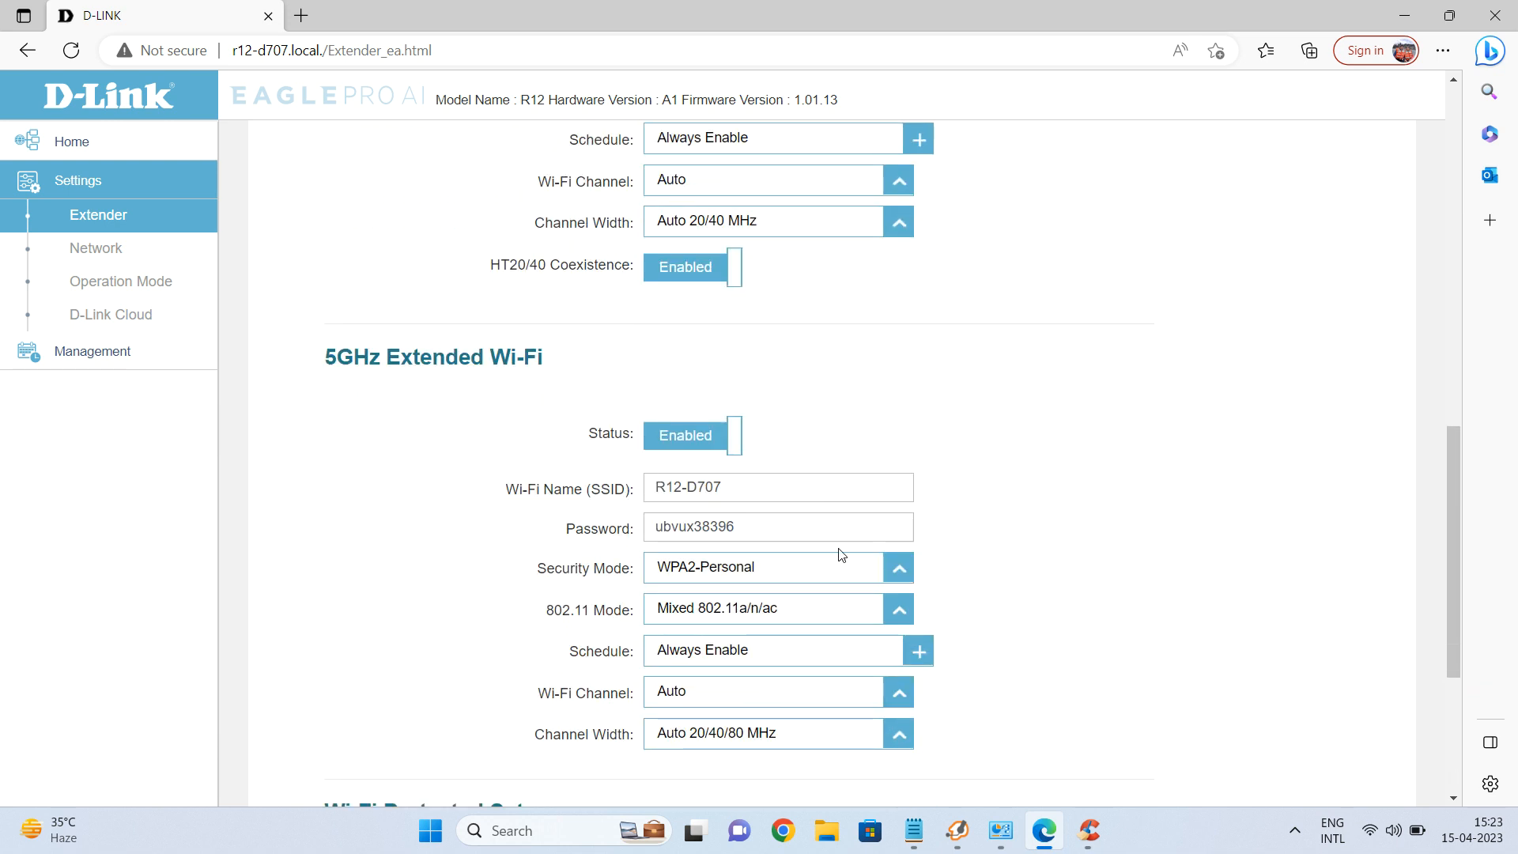
scroll(823, 478, "up", 4)
scroll(759, 379, "up", 3)
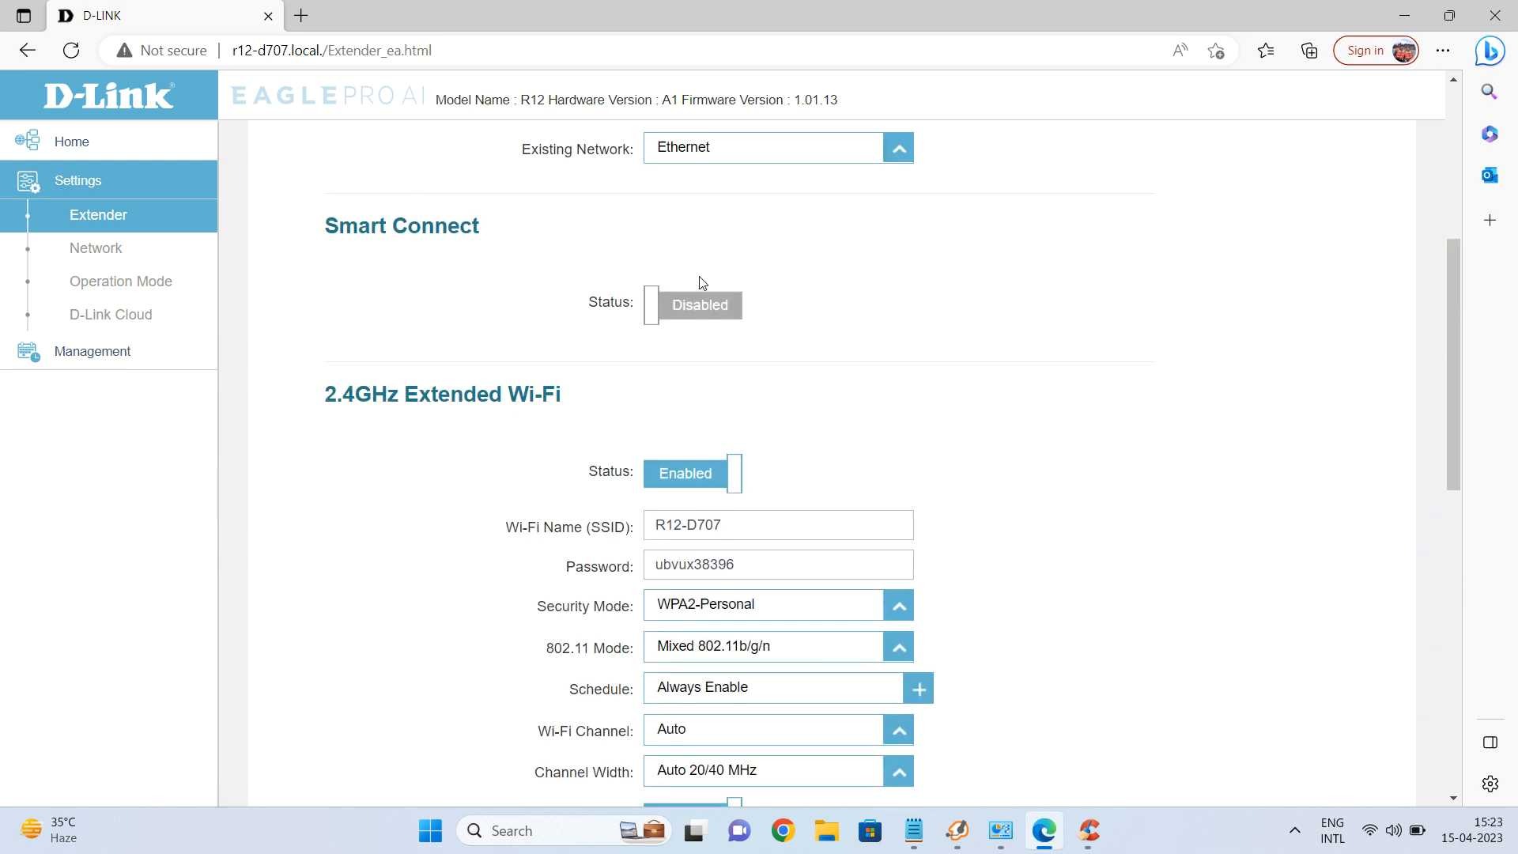
left_click(699, 307)
Change the extended Wi-Fi name (SSID) to 'R12-D707 ext'.
scroll(757, 373, "down", 3)
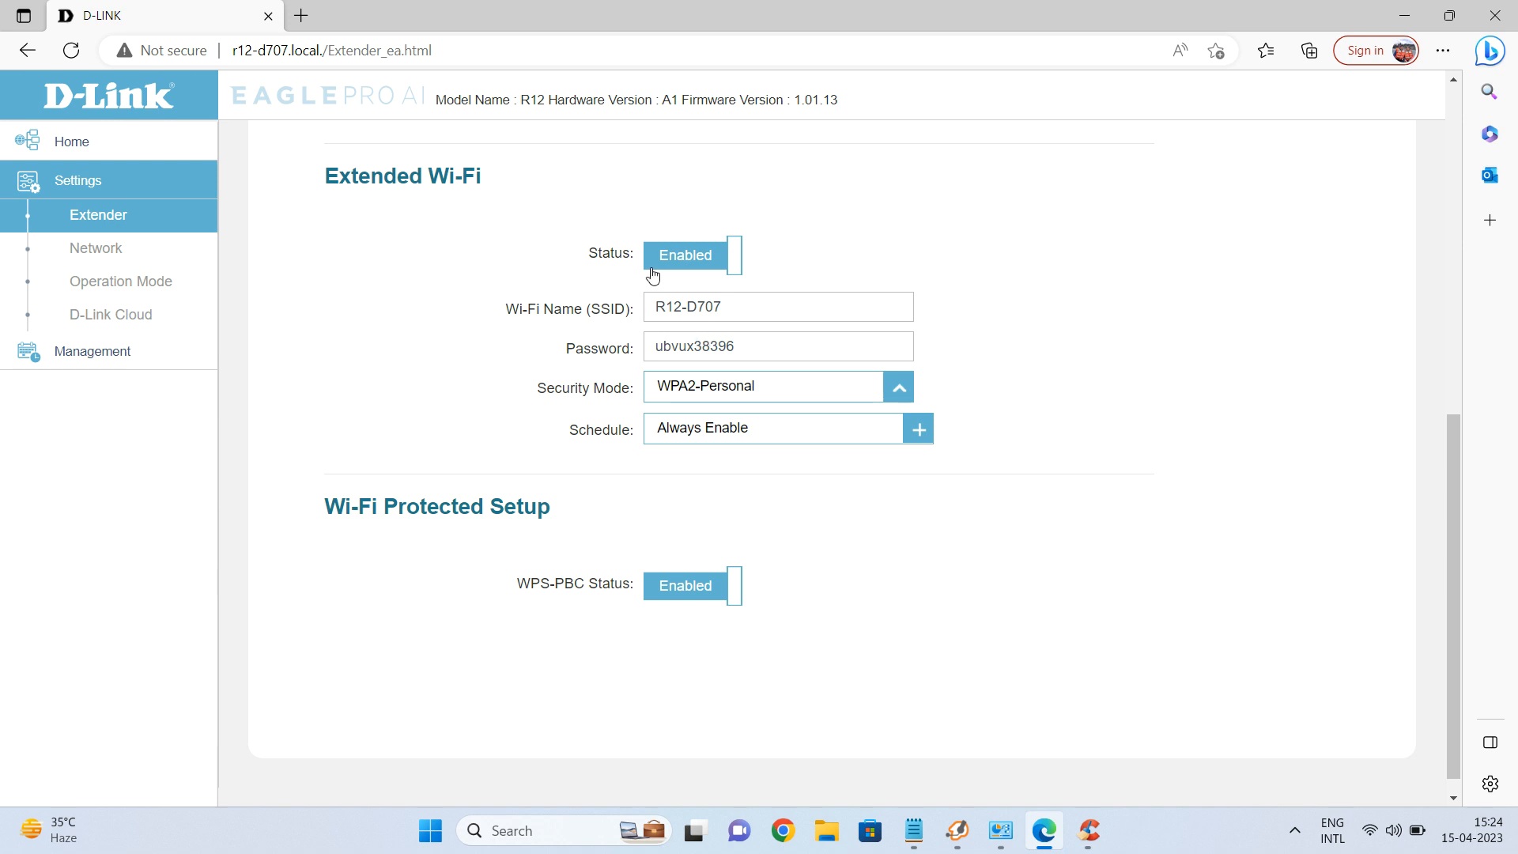
scroll(650, 275, "up", 2)
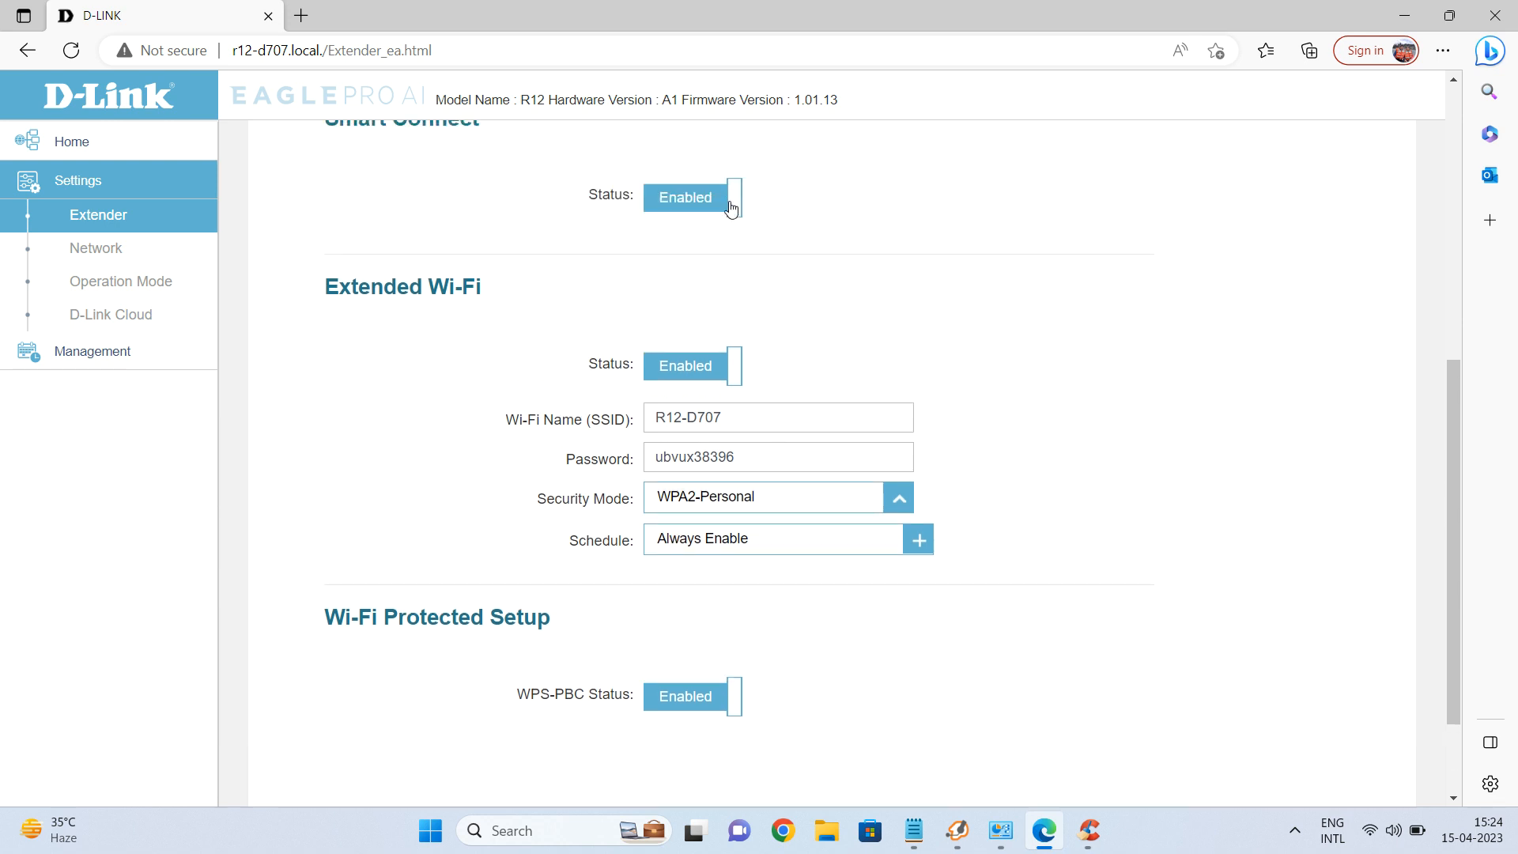
left_click(754, 417)
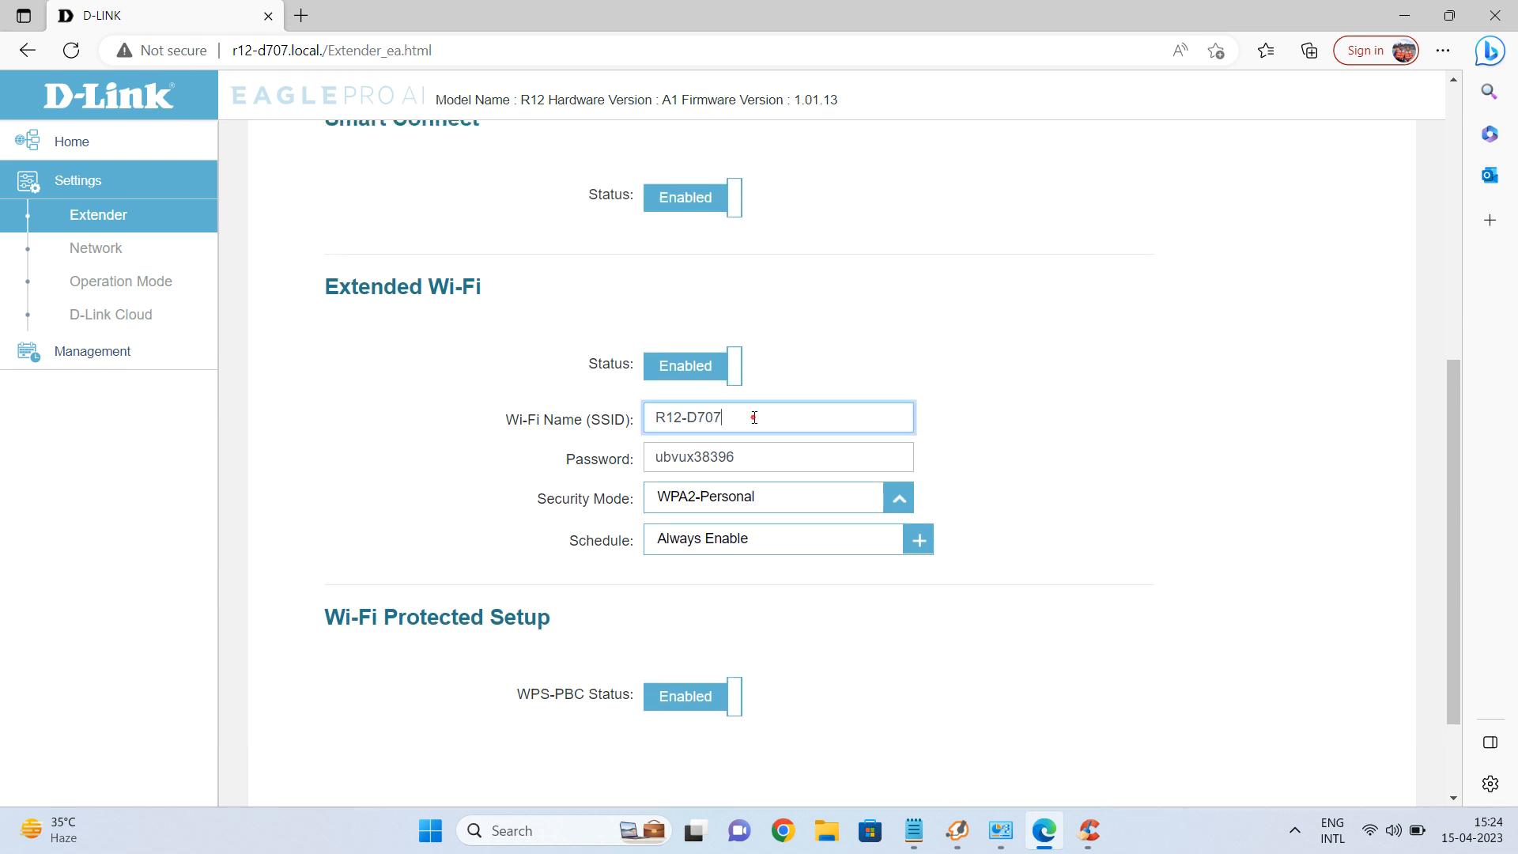
type("ext")
Save the extender settings and acknowledge the reboot/reconnect notice.
scroll(994, 412, "down", 2)
scroll(981, 407, "up", 10)
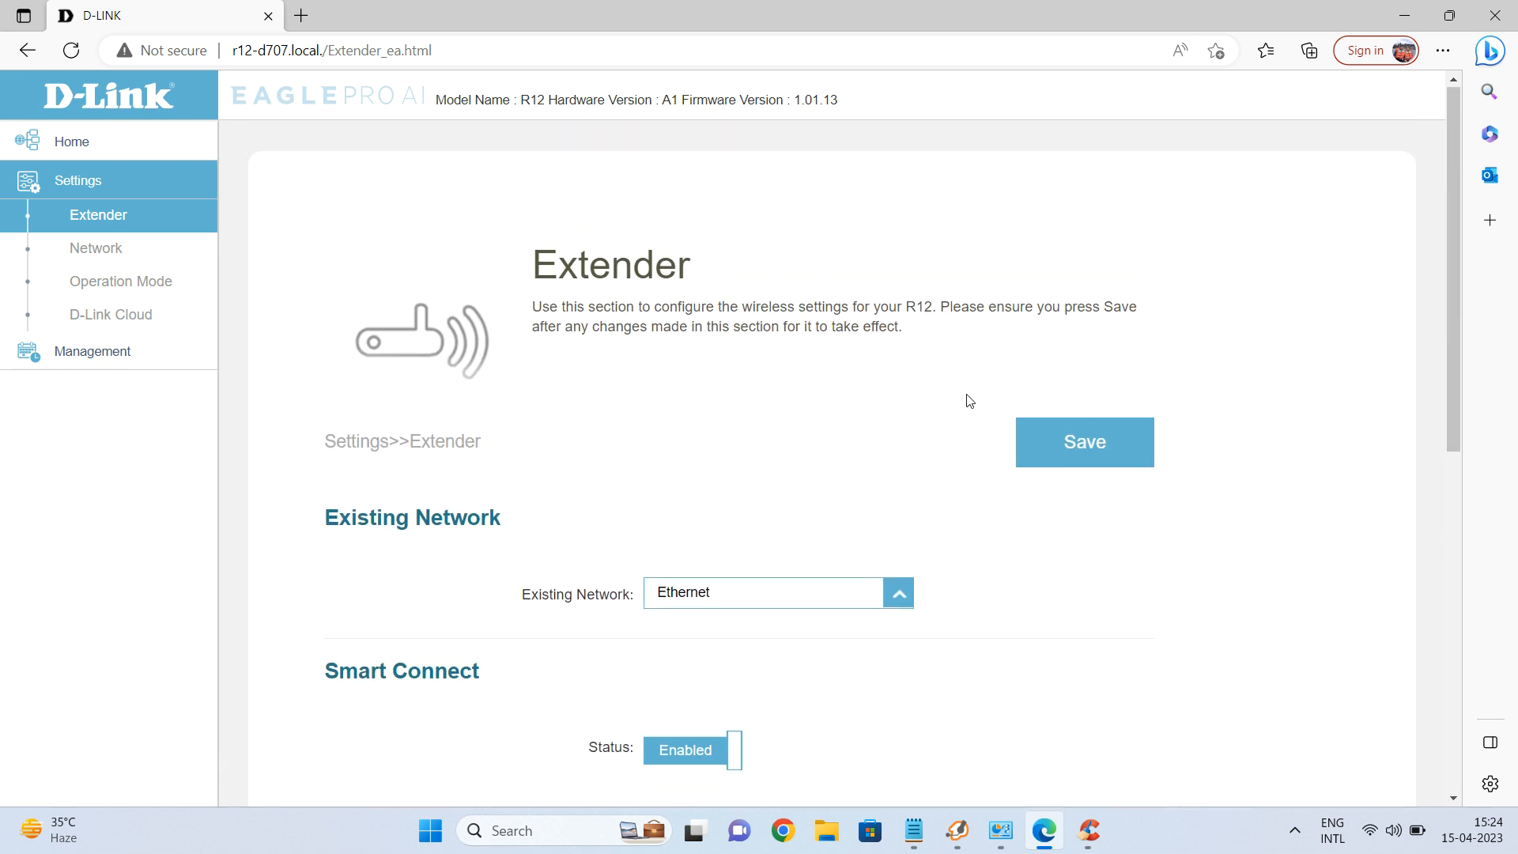
left_click(1079, 457)
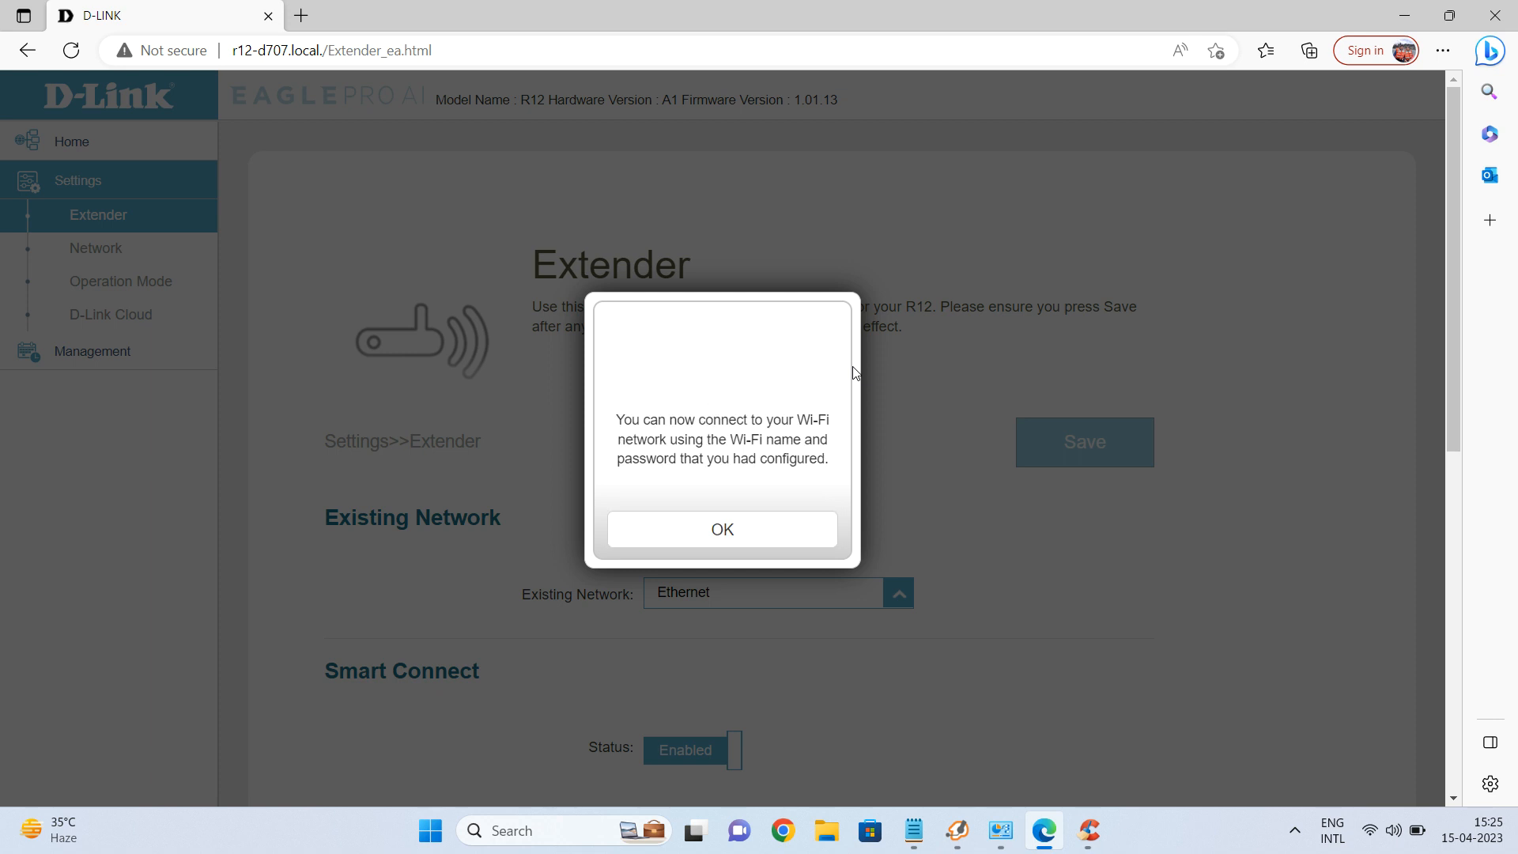
left_click(721, 532)
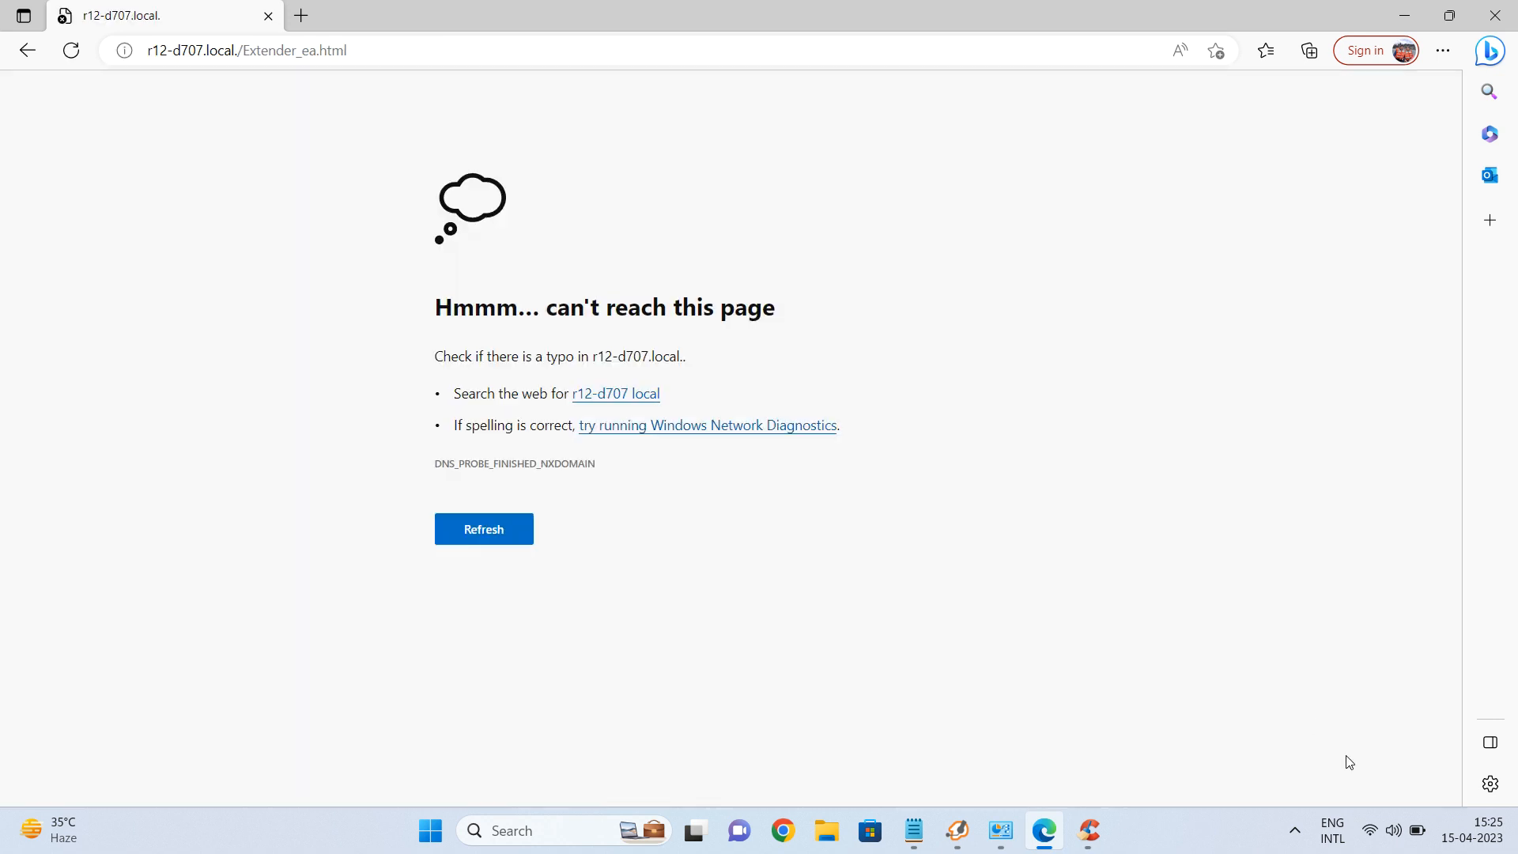
Bring up the Wi-Fi network list and locate R12-D707 ext.
left_click(1376, 830)
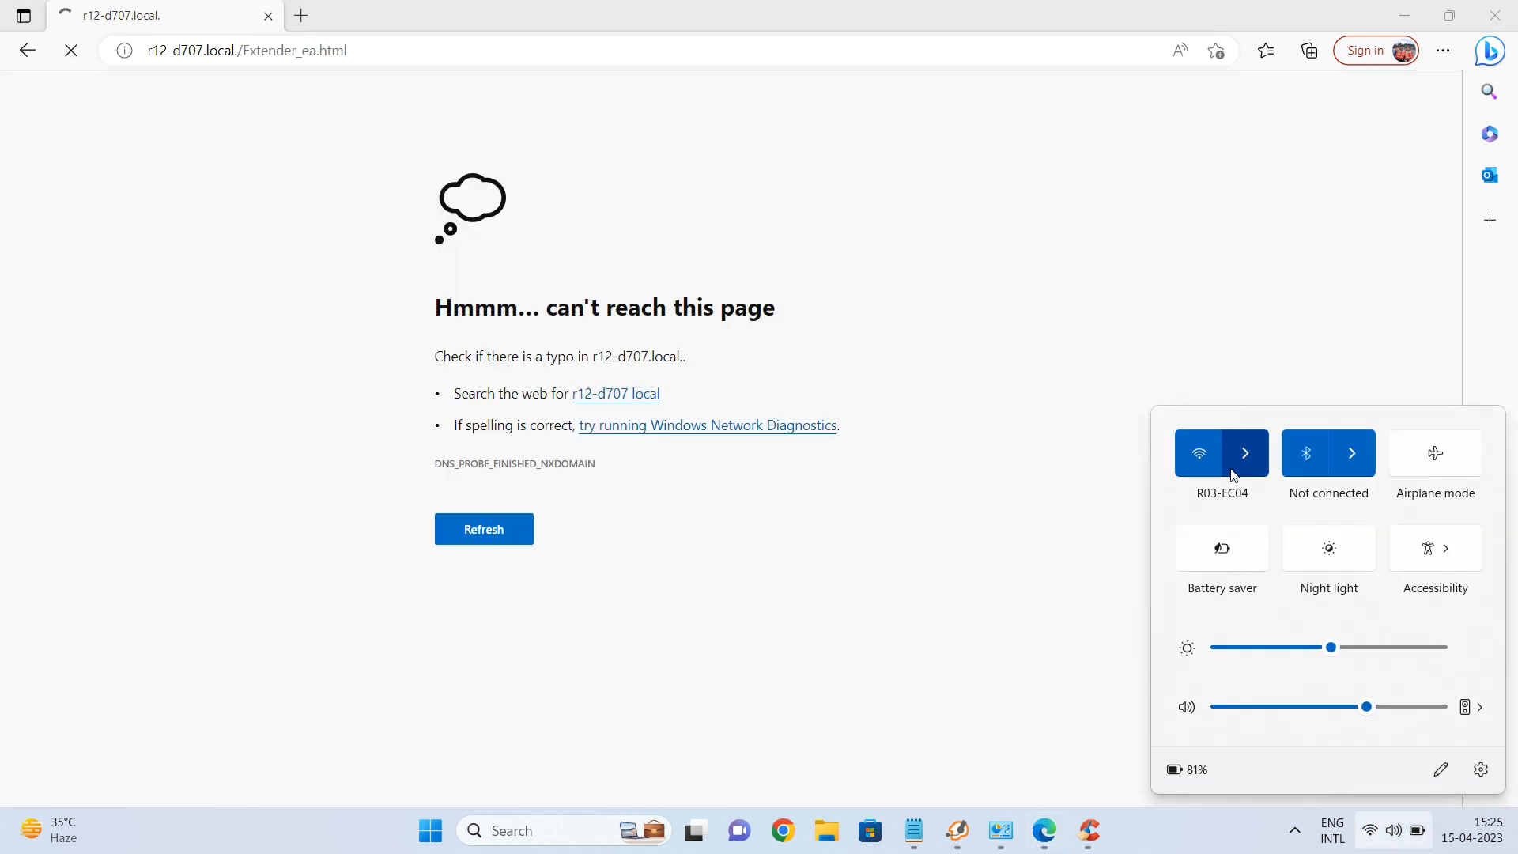
left_click(1244, 456)
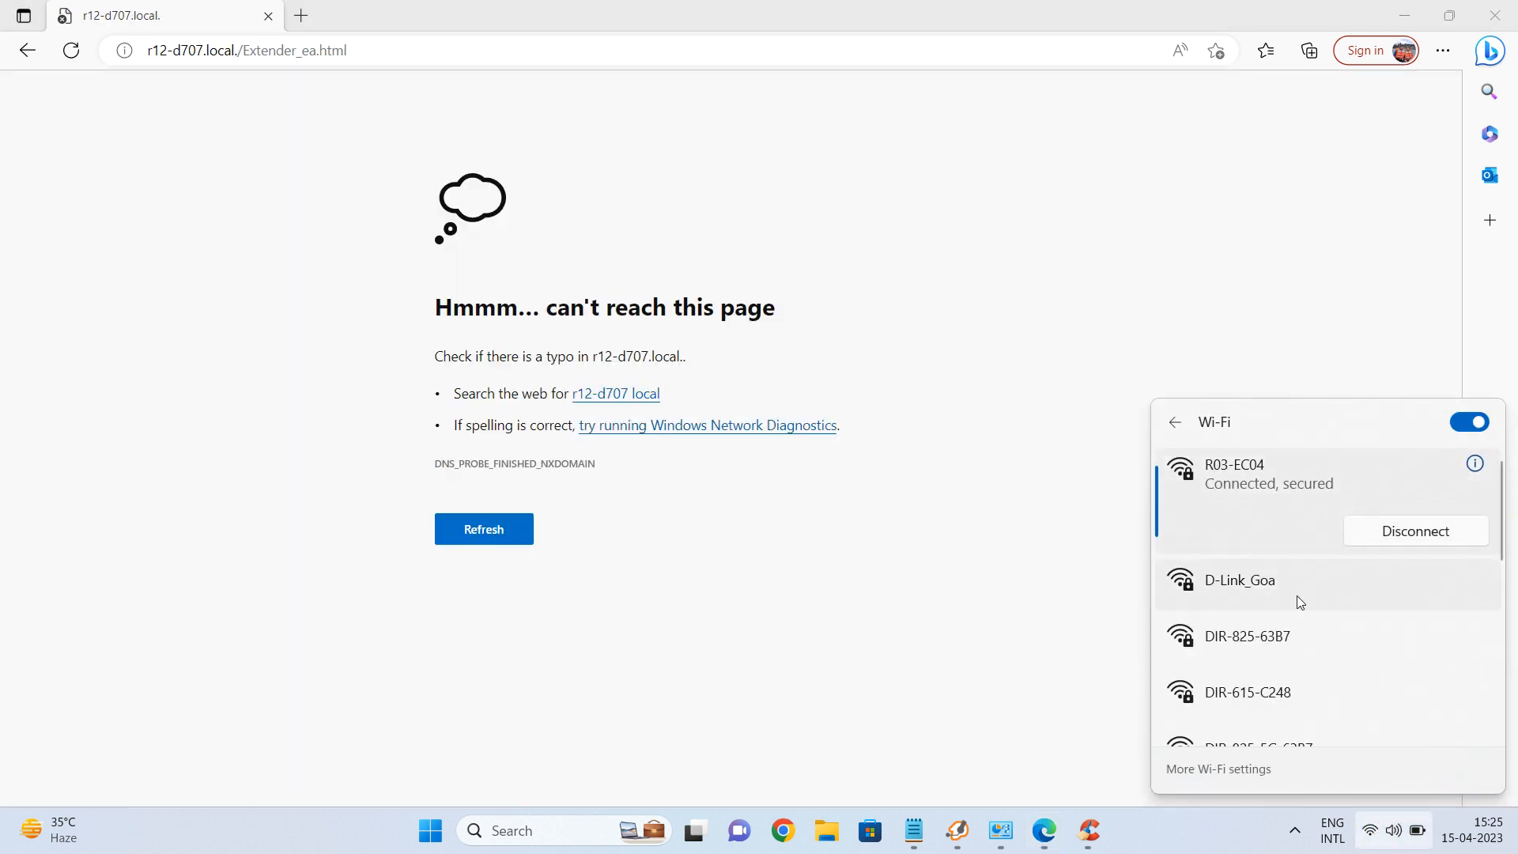
scroll(1332, 608, "down", 5)
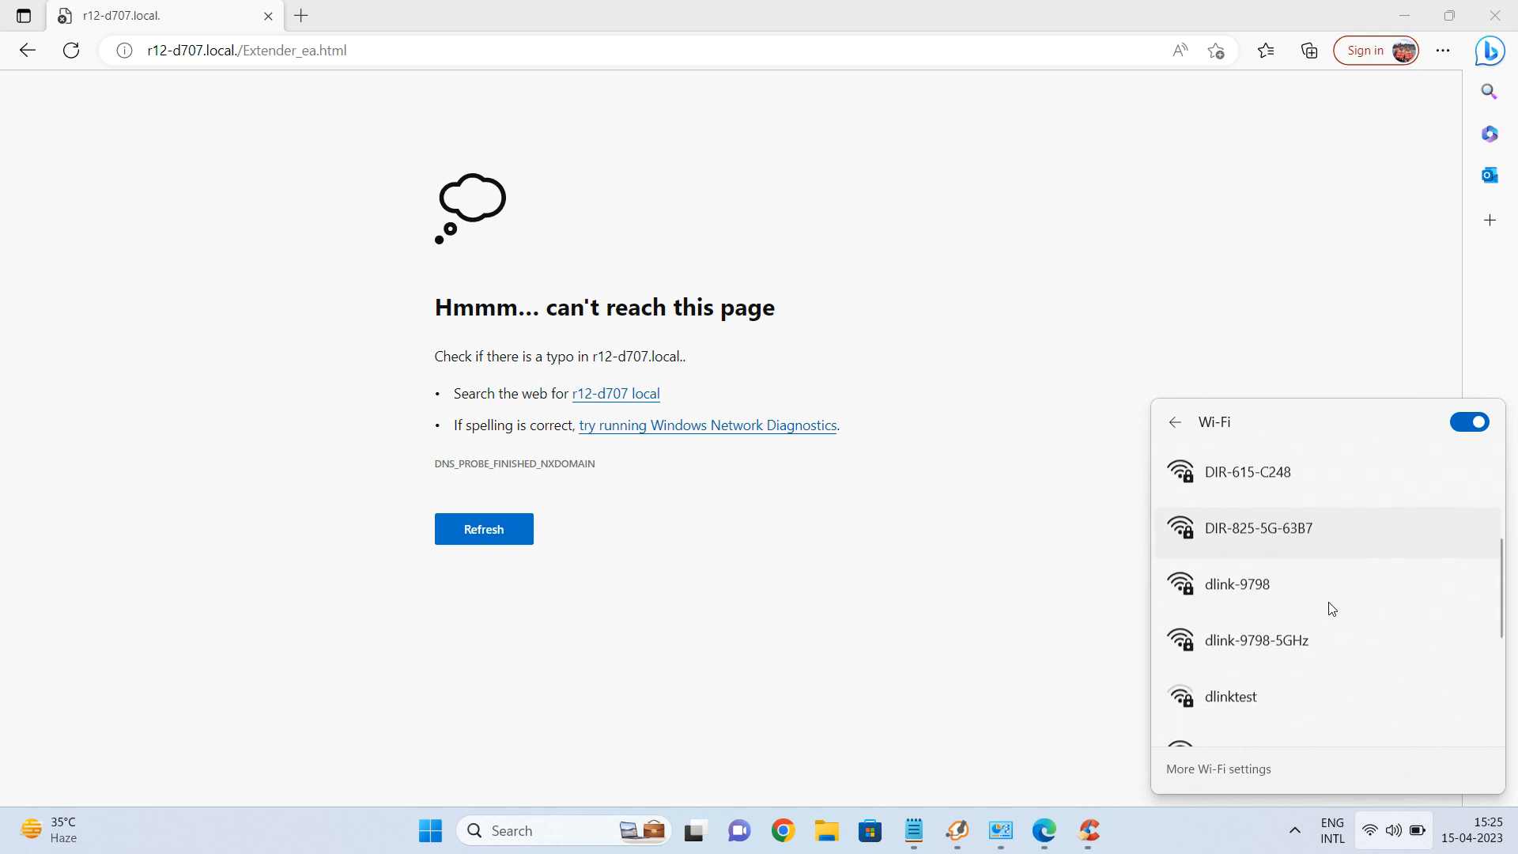
scroll(1332, 607, "down", 4)
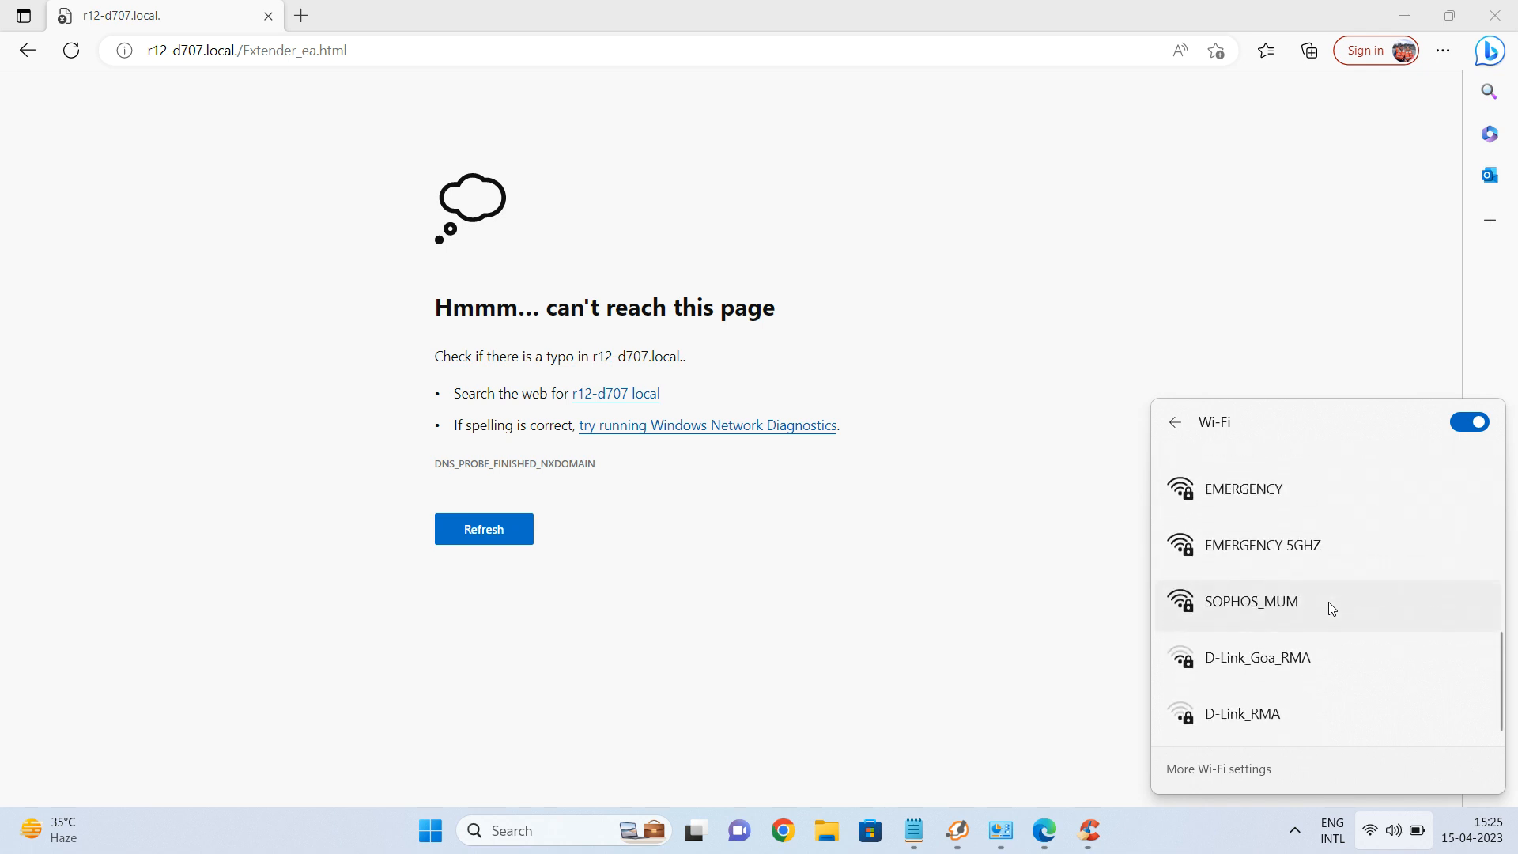
scroll(1331, 607, "up", 2)
scroll(1331, 607, "up", 7)
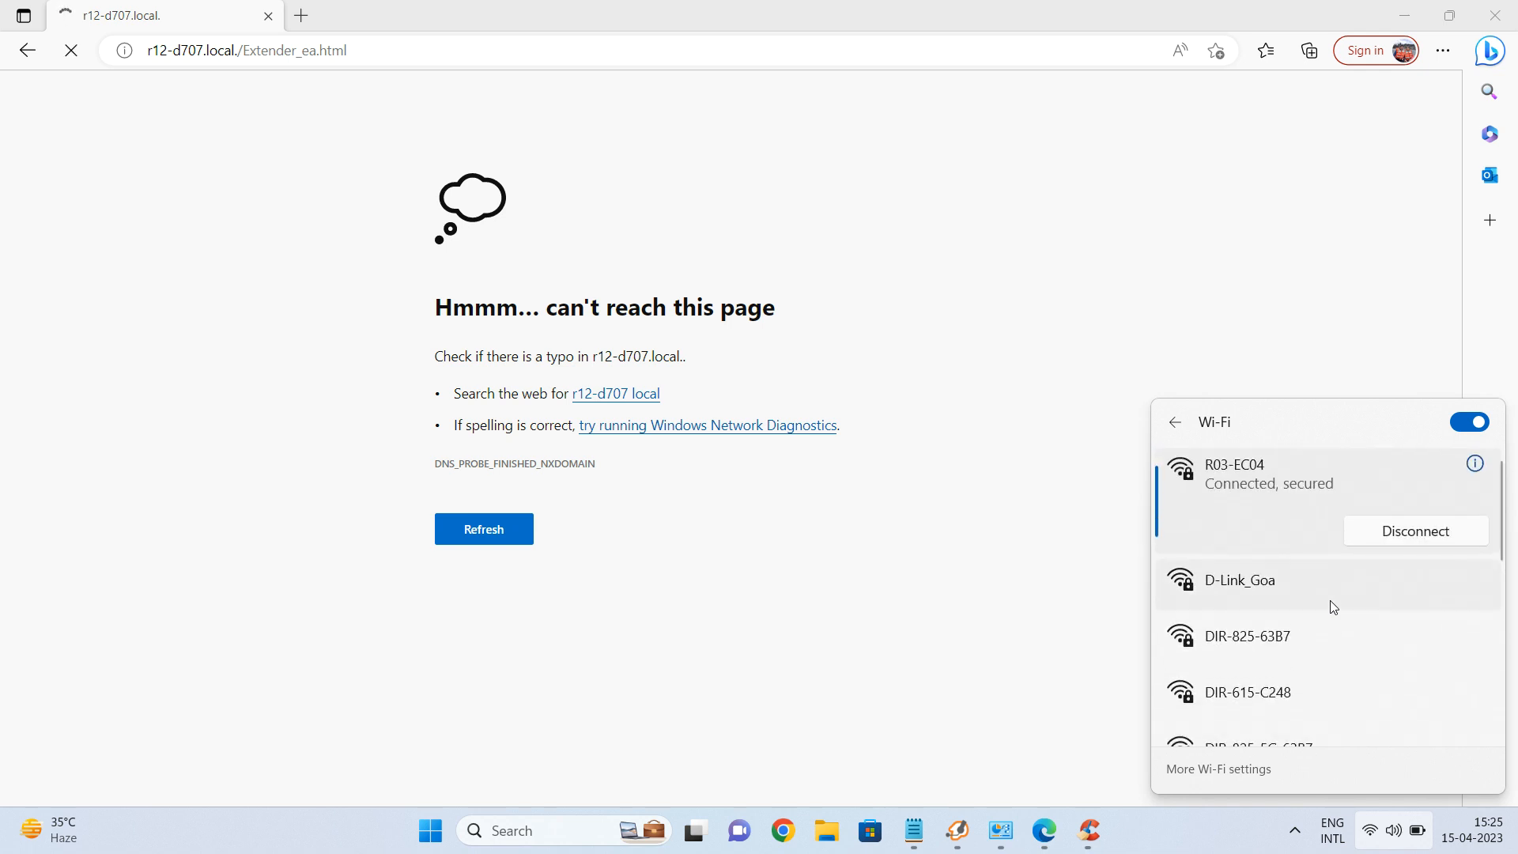
scroll(1330, 602, "down", 2)
scroll(1331, 603, "up", 2)
scroll(1334, 608, "down", 5)
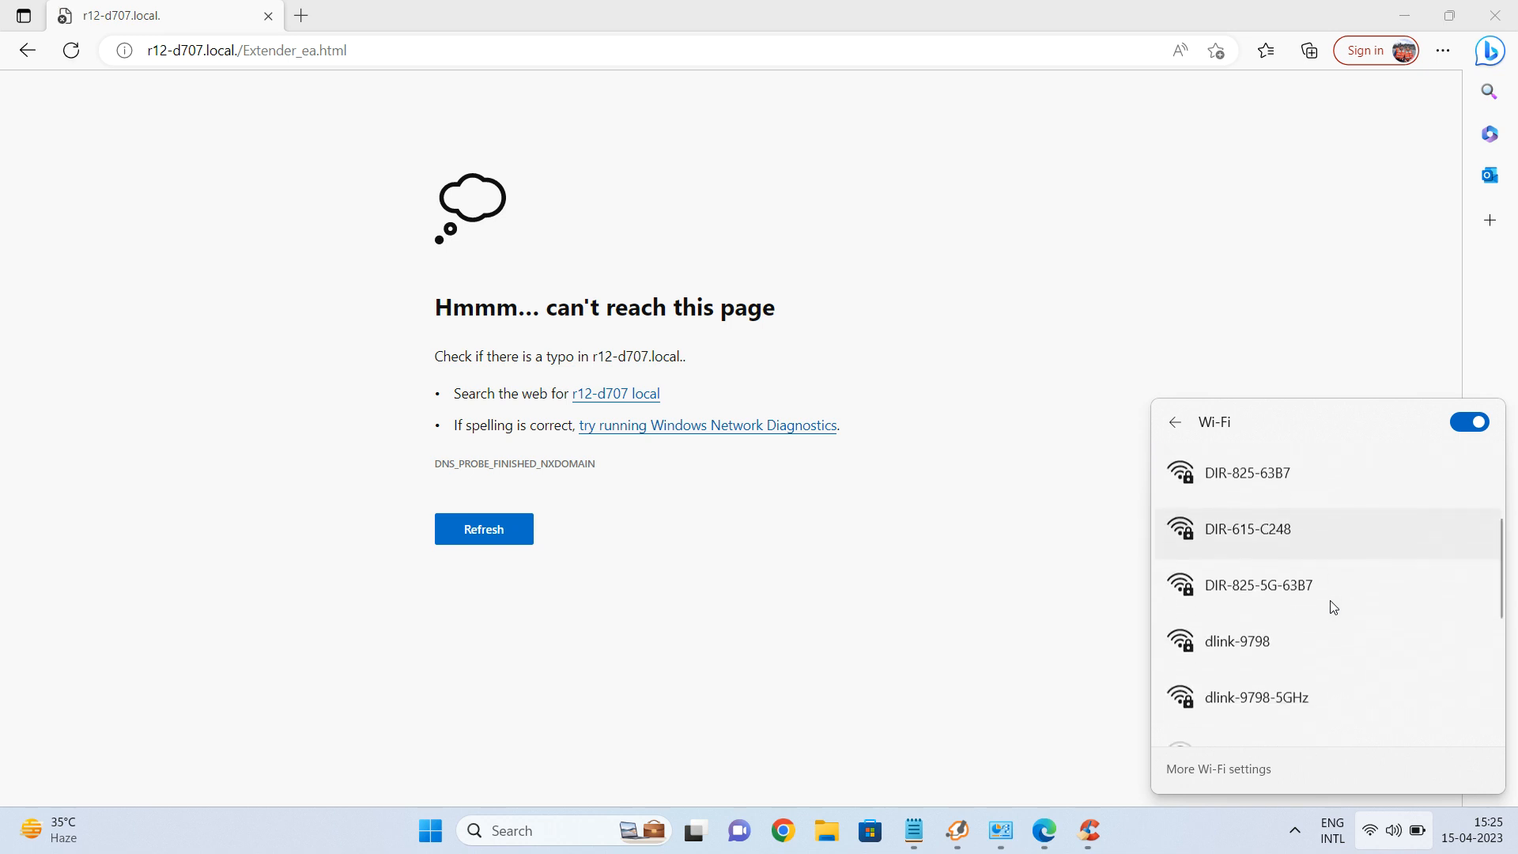
scroll(1334, 607, "down", 3)
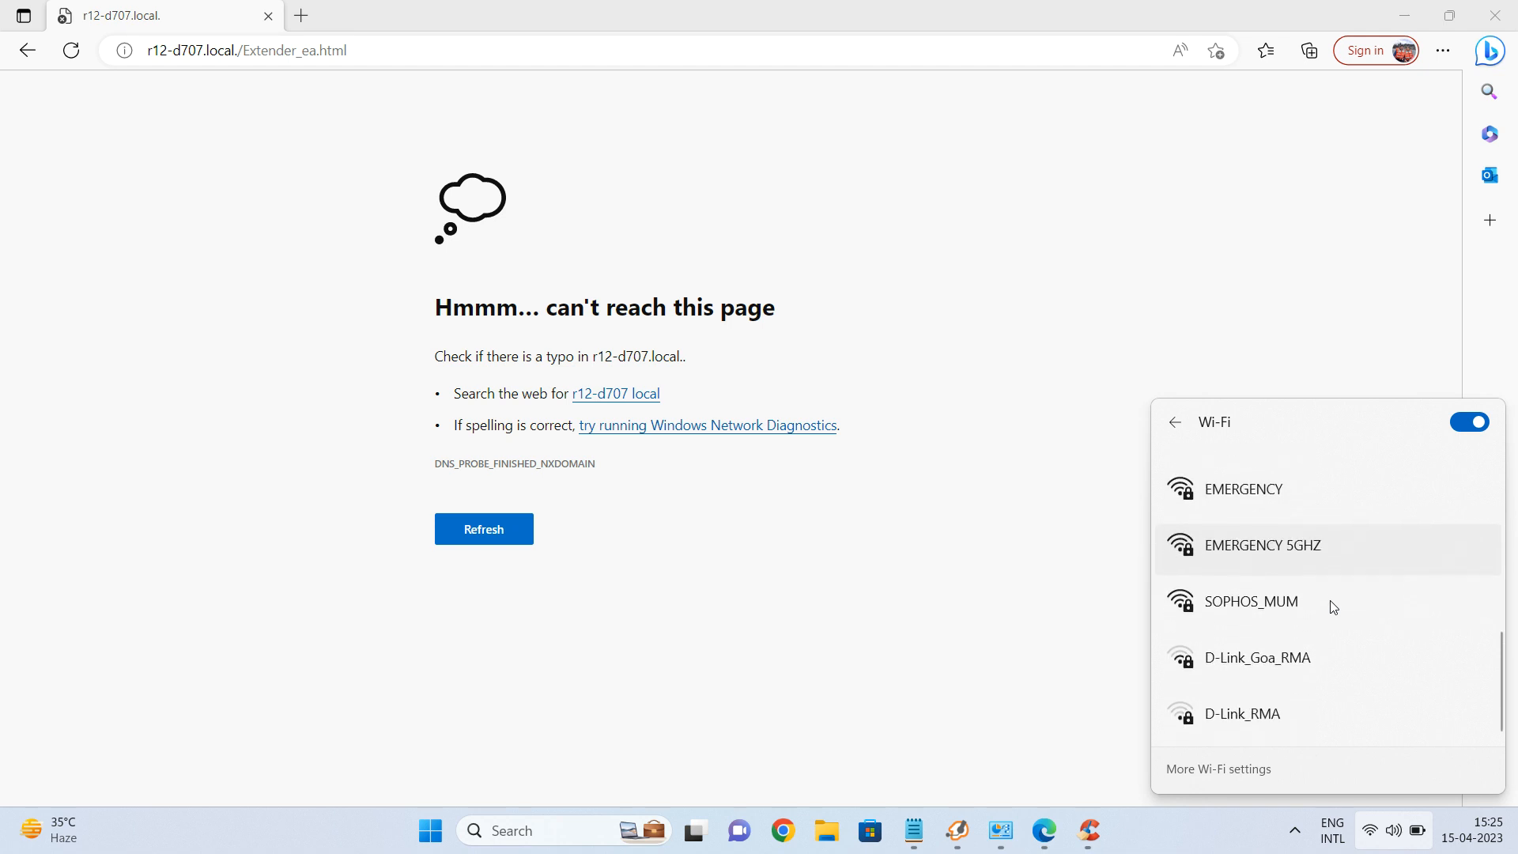
scroll(1334, 606, "up", 1)
scroll(1332, 605, "up", 5)
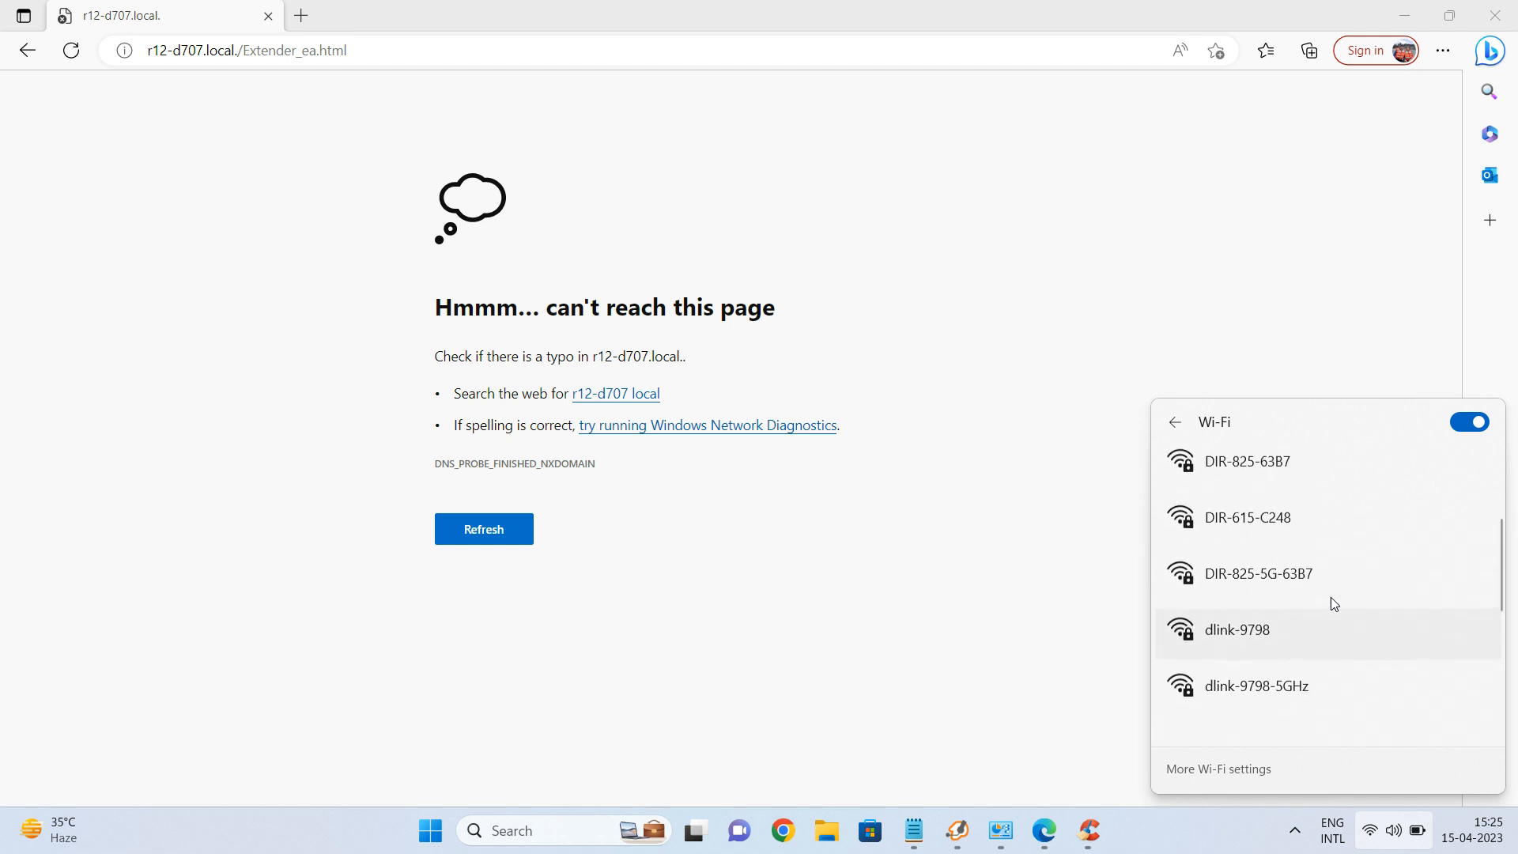
scroll(1332, 605, "down", 1)
scroll(1332, 603, "down", 4)
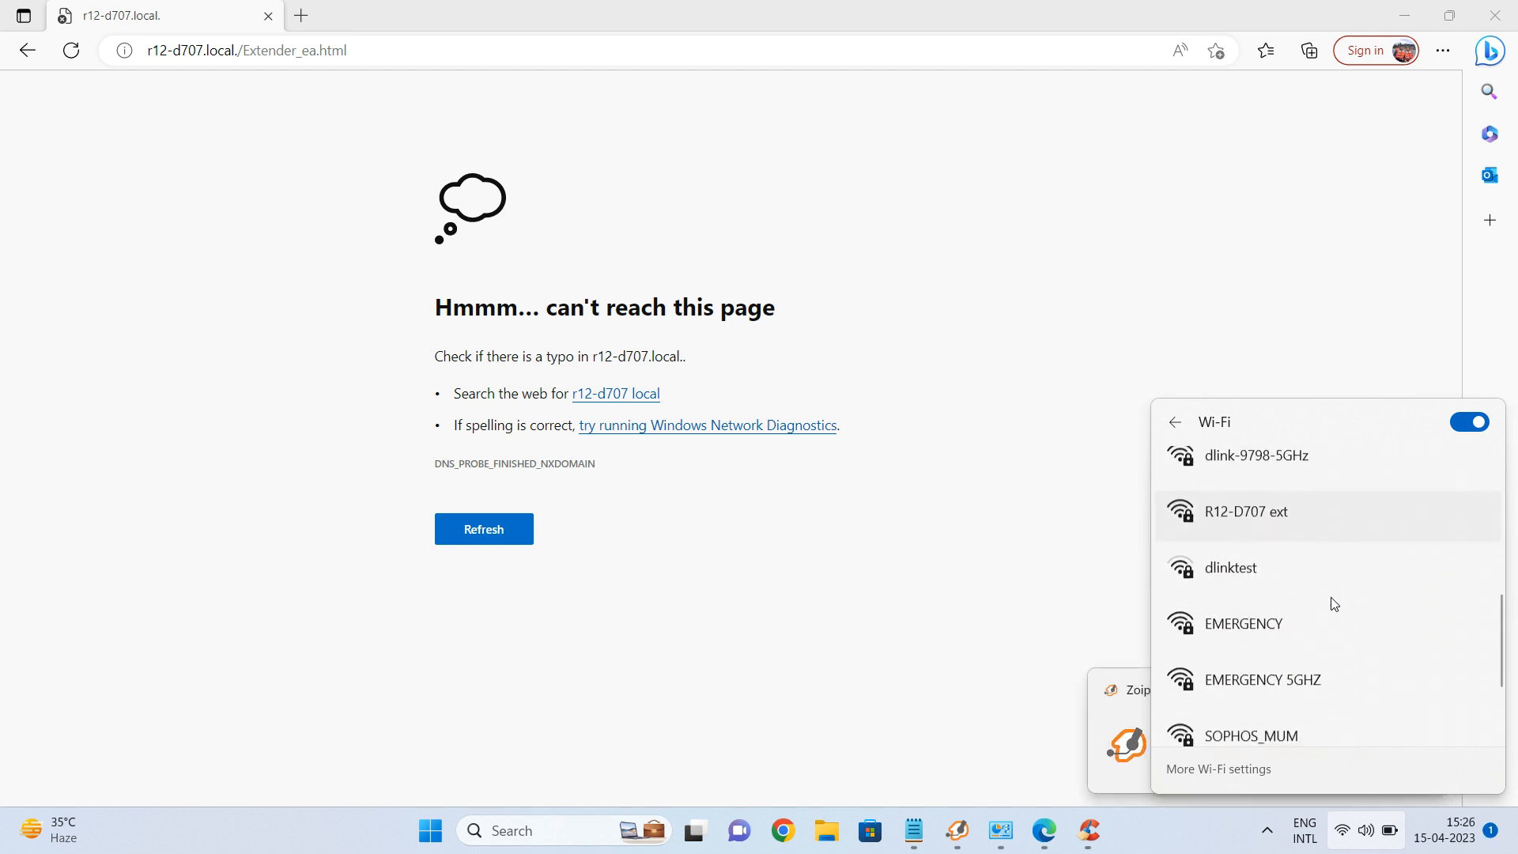
Connect to R12-D707 ext, entering its network security key.
left_click(1257, 497)
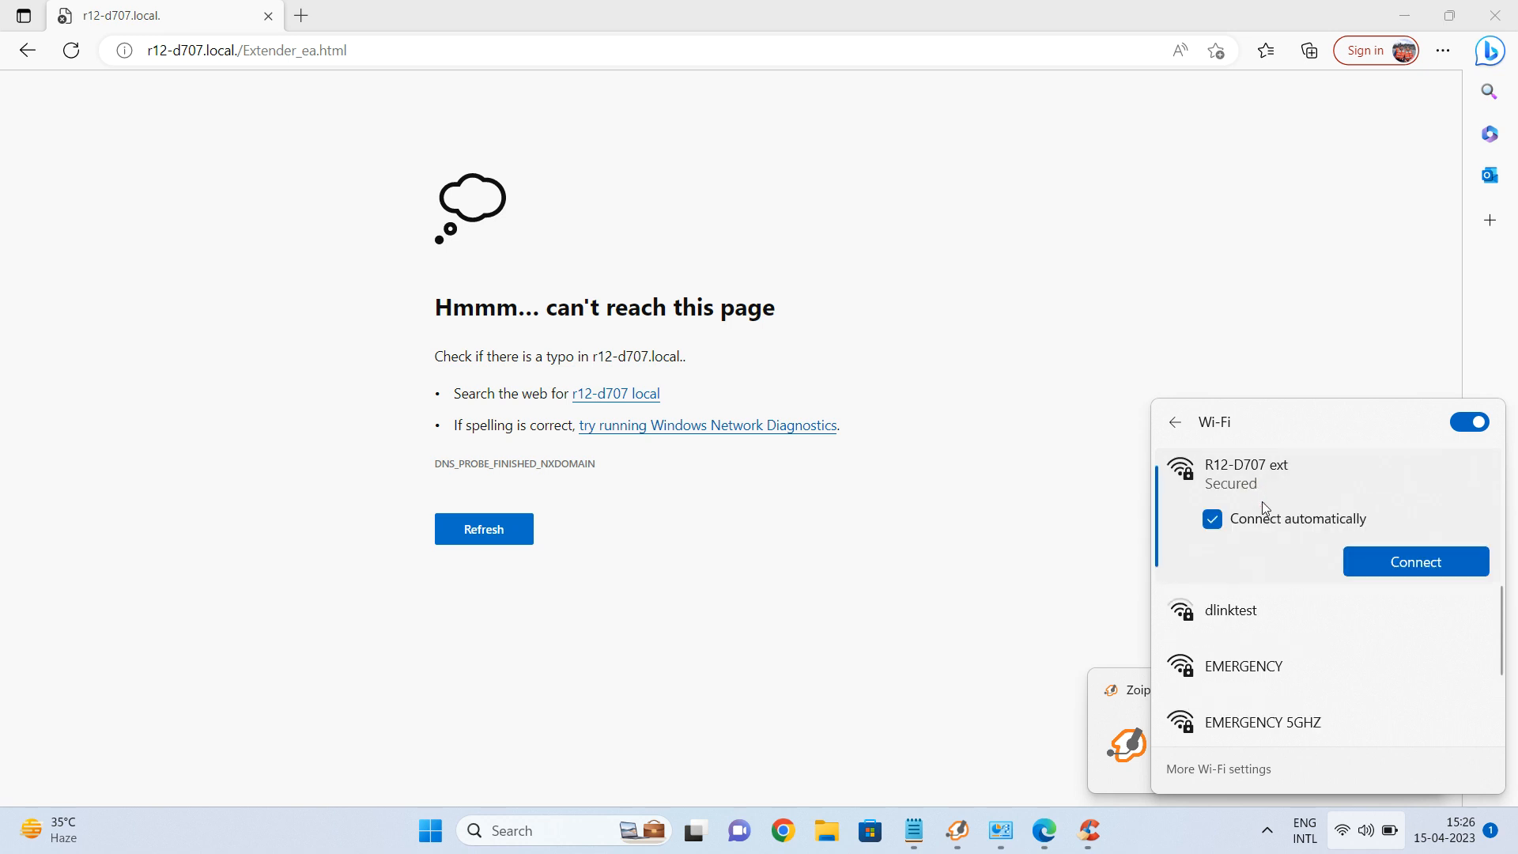
left_click(1387, 562)
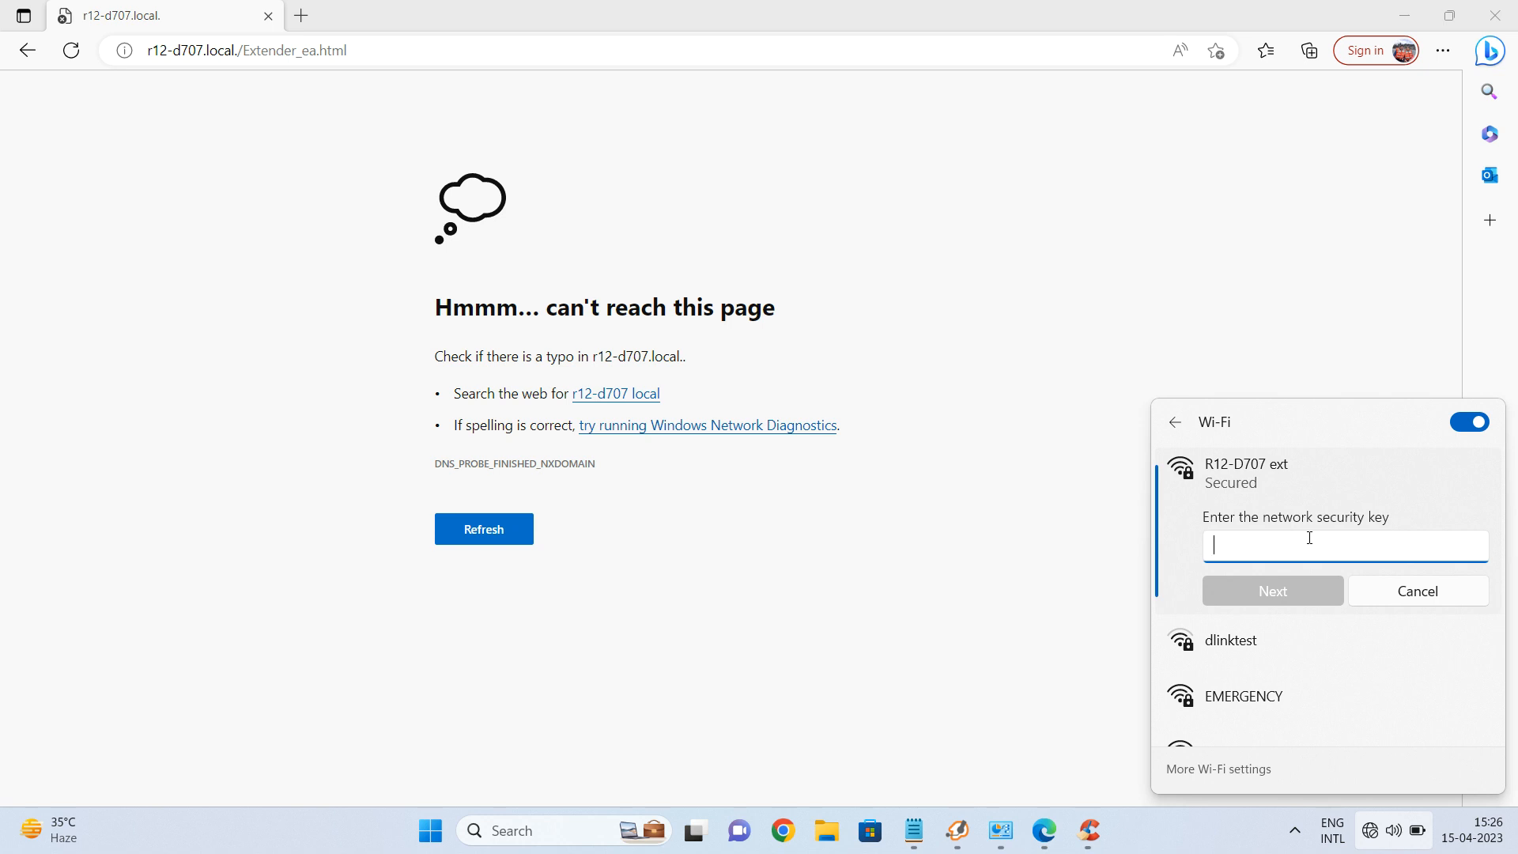
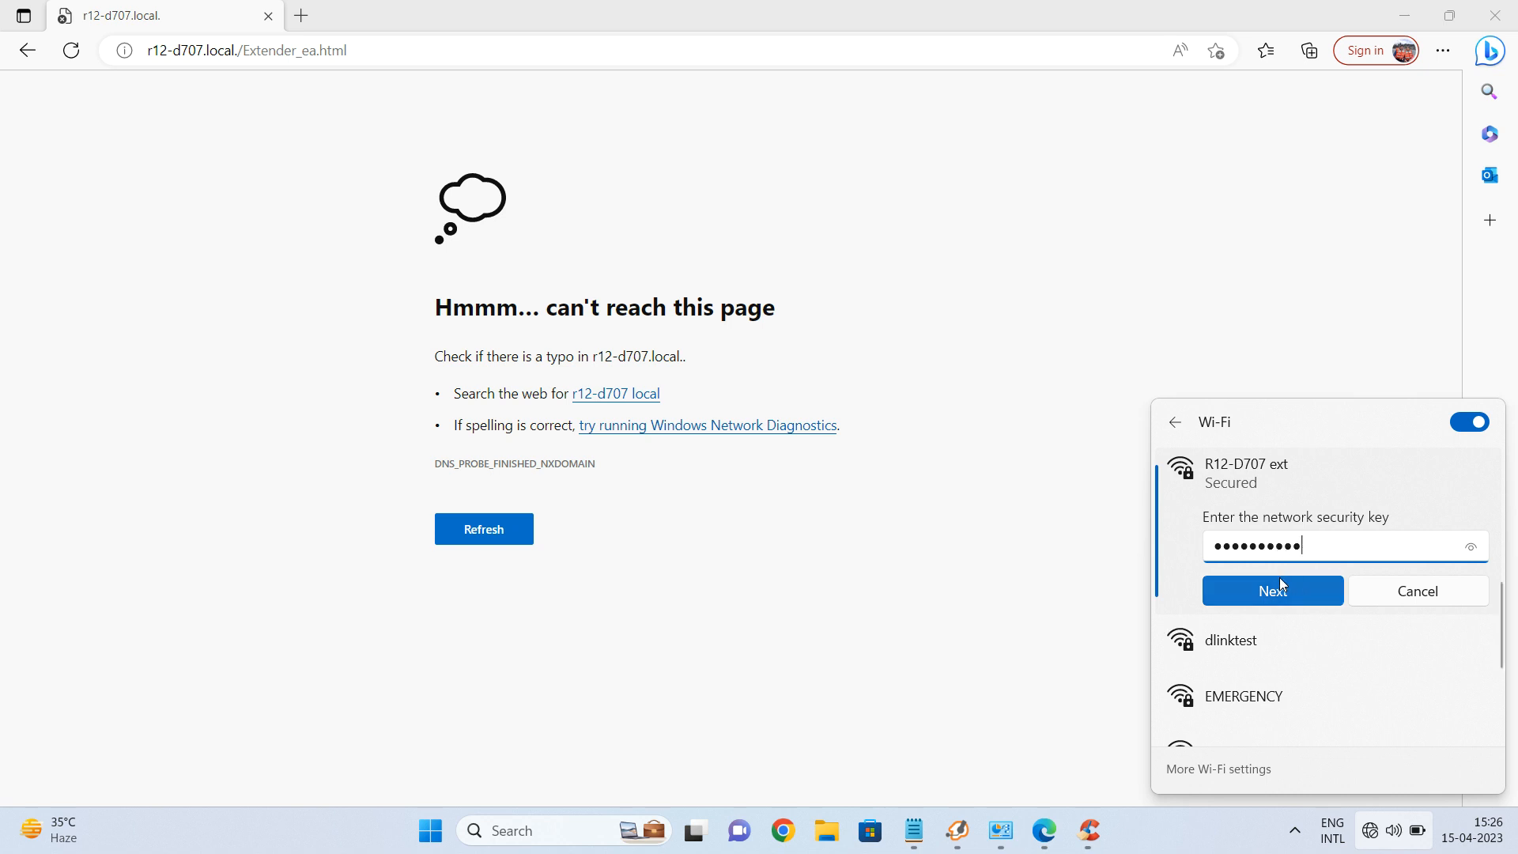
left_click(1284, 592)
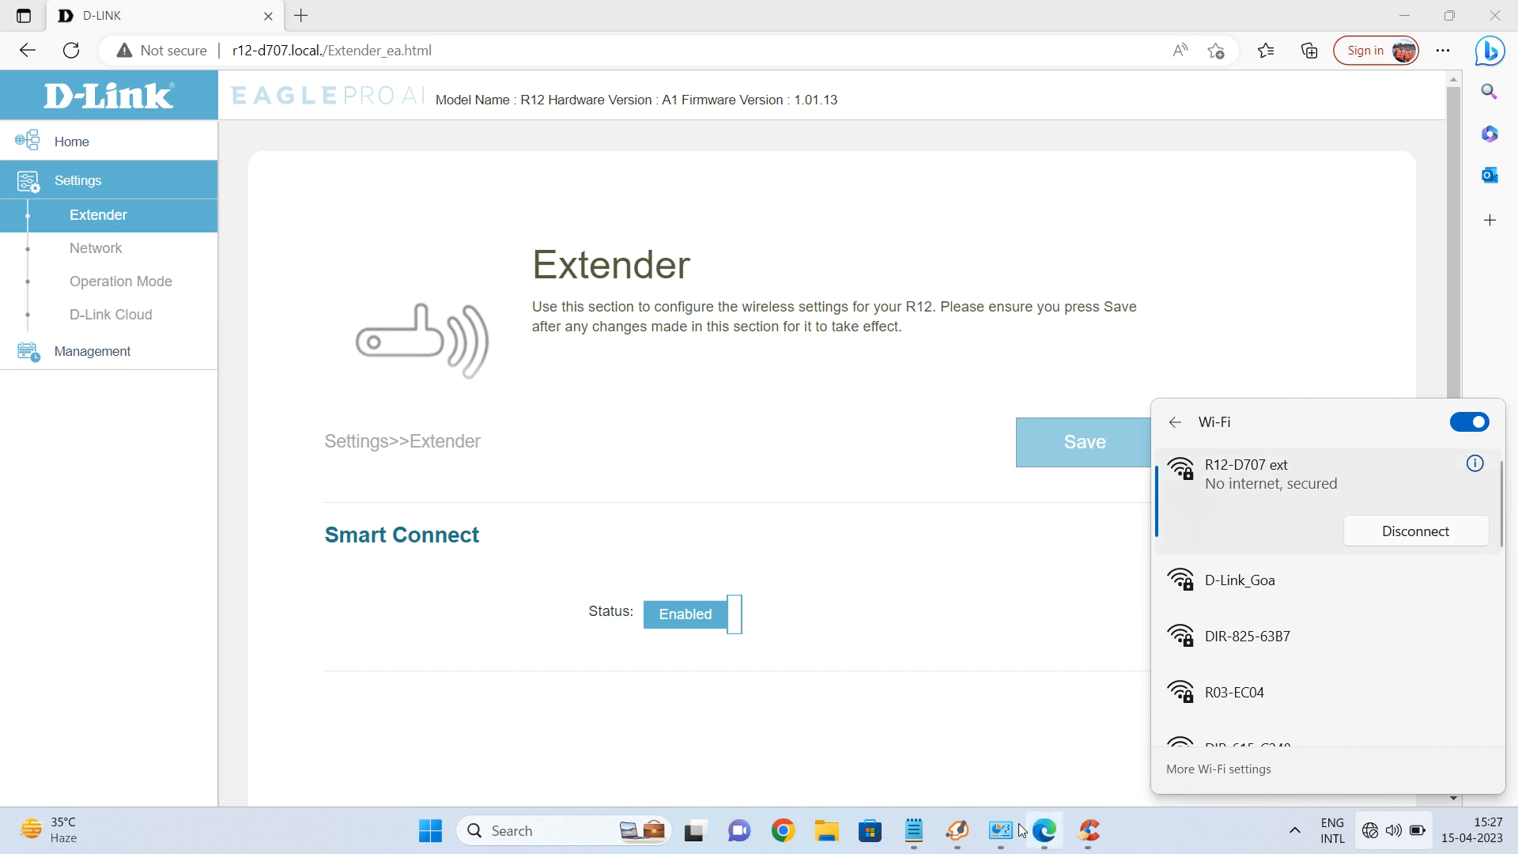
Bring the Control Panel's Programs and Features window to the front.
mouse_move(1001, 830)
left_click(995, 661)
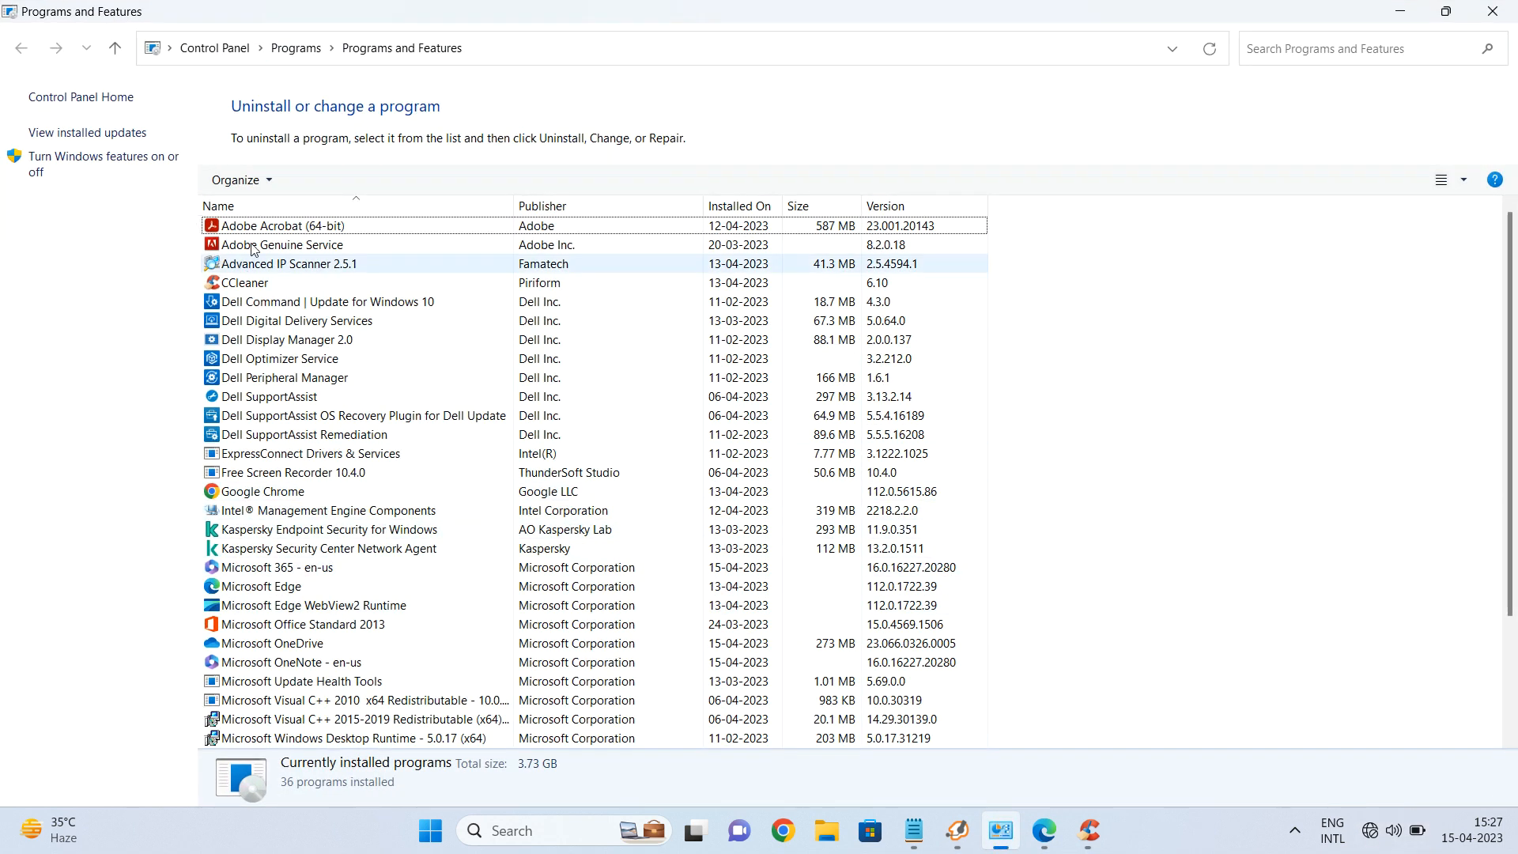
Close Programs and Features, then open the Wi-Fi adapter's Status through ncpa.cpl.
left_click(1492, 11)
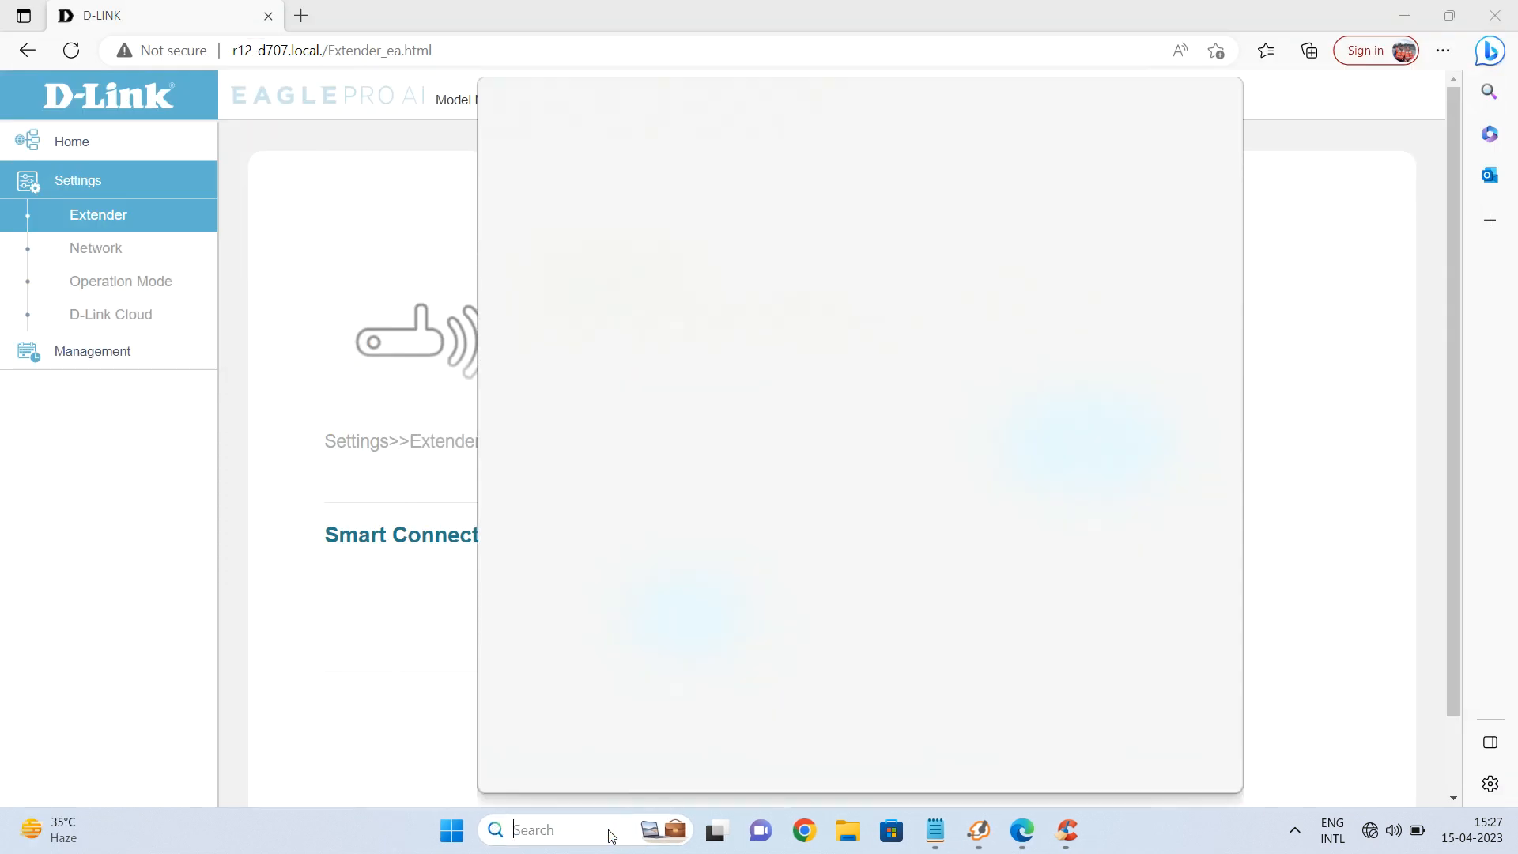
key("super+r")
type("ncpa.cpl")
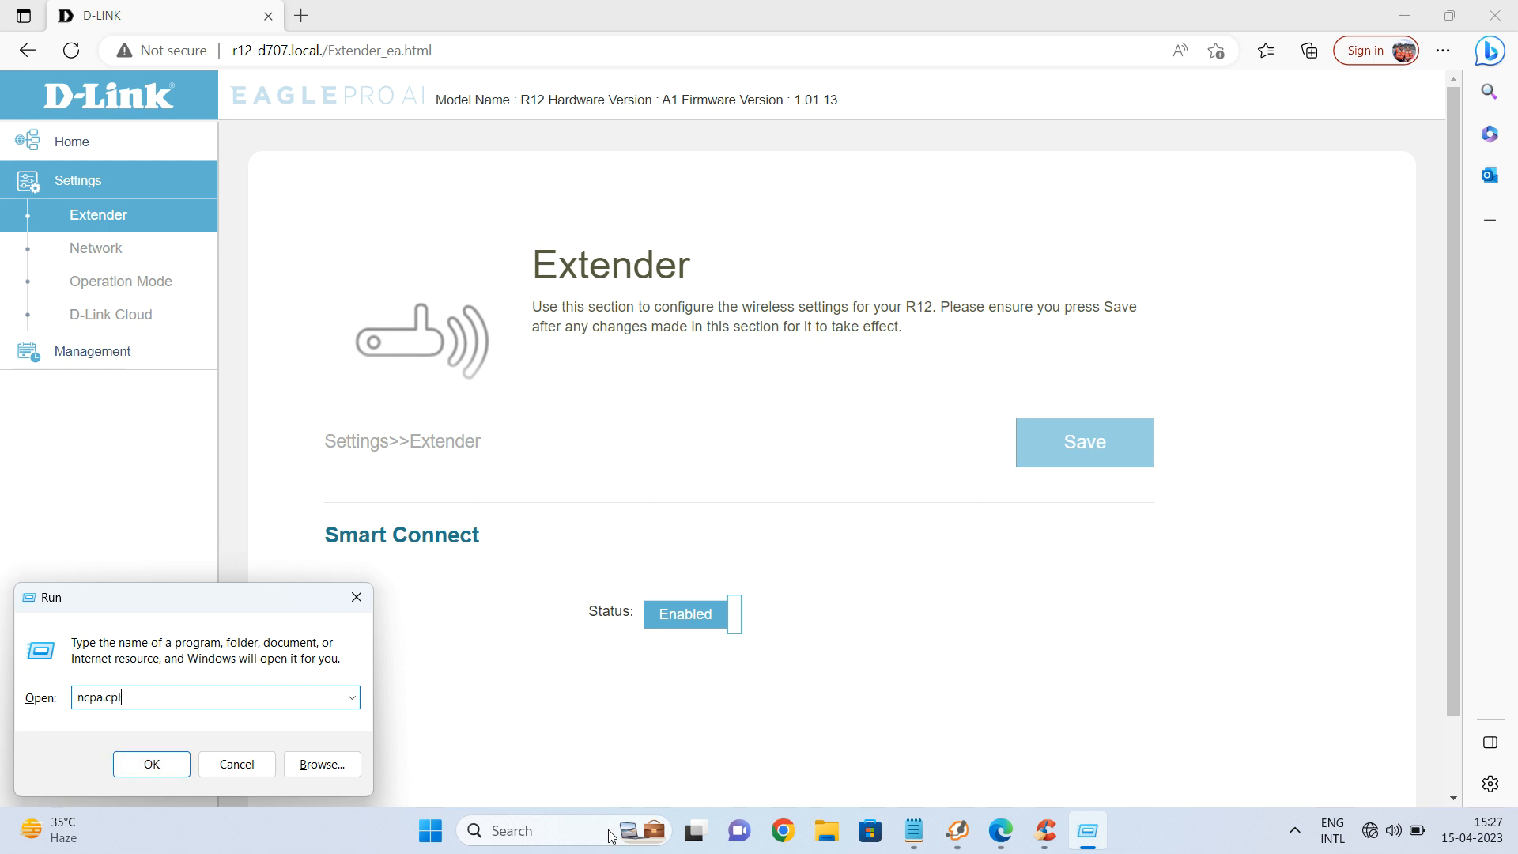
key("Return")
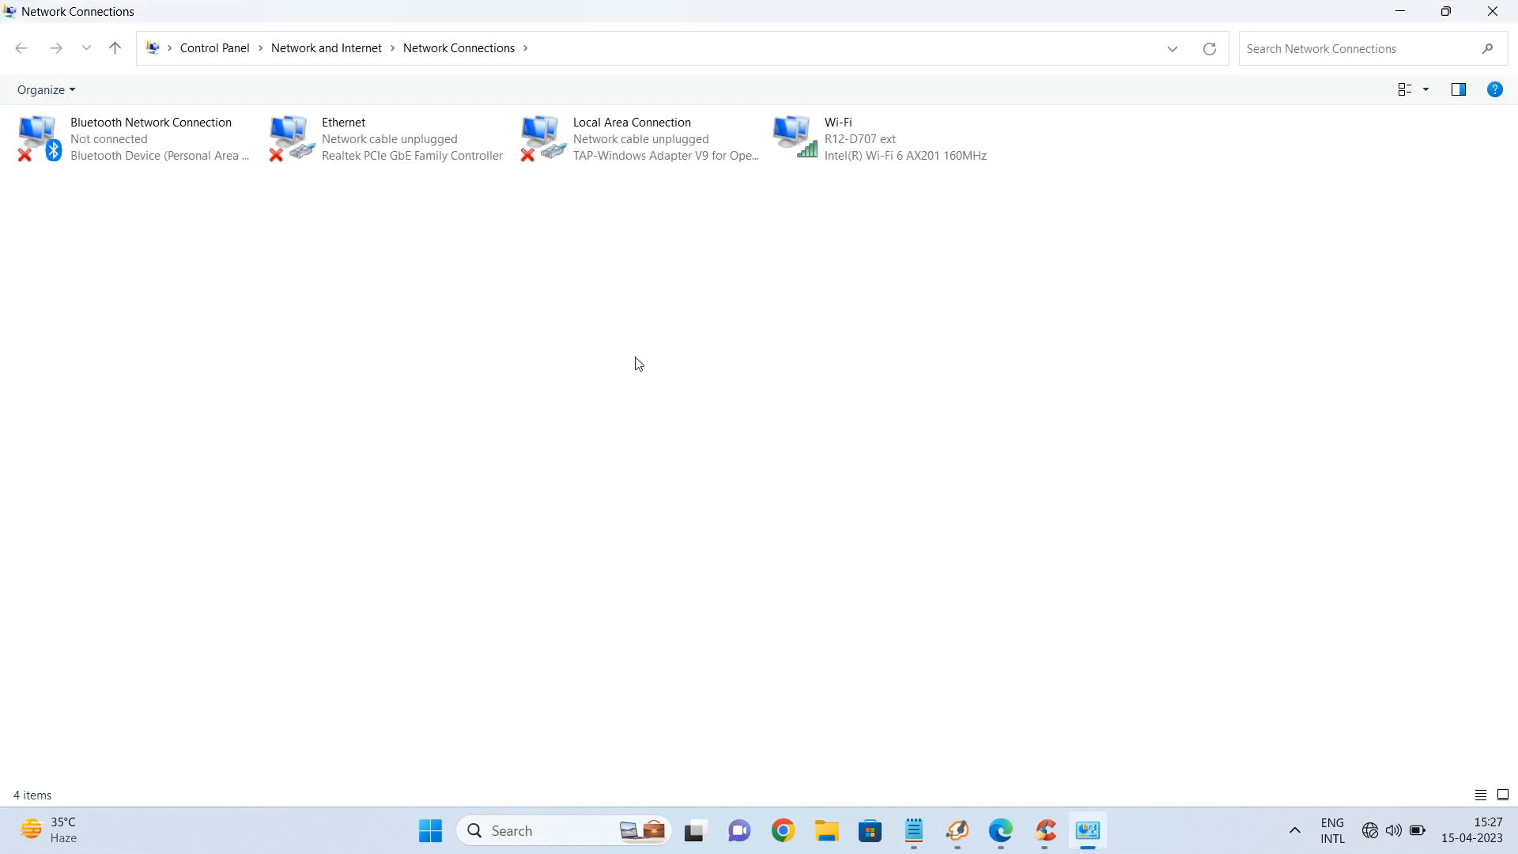
double_click(855, 159)
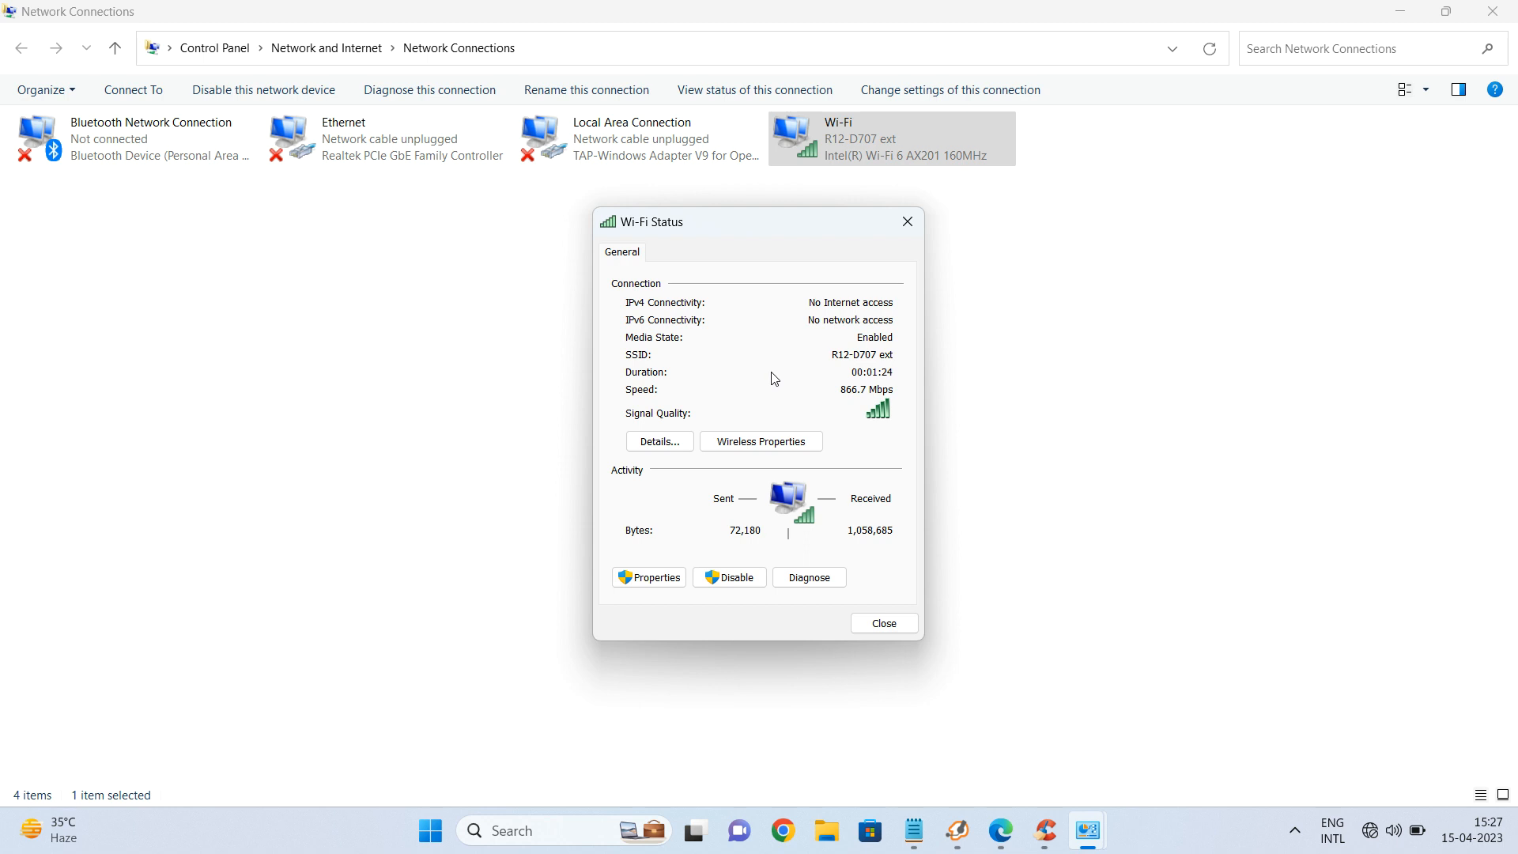
Check Wi-Fi details (IPv4 192.168.0.88, gateway 192.168.0.50), then close both dialogs.
left_click(693, 439)
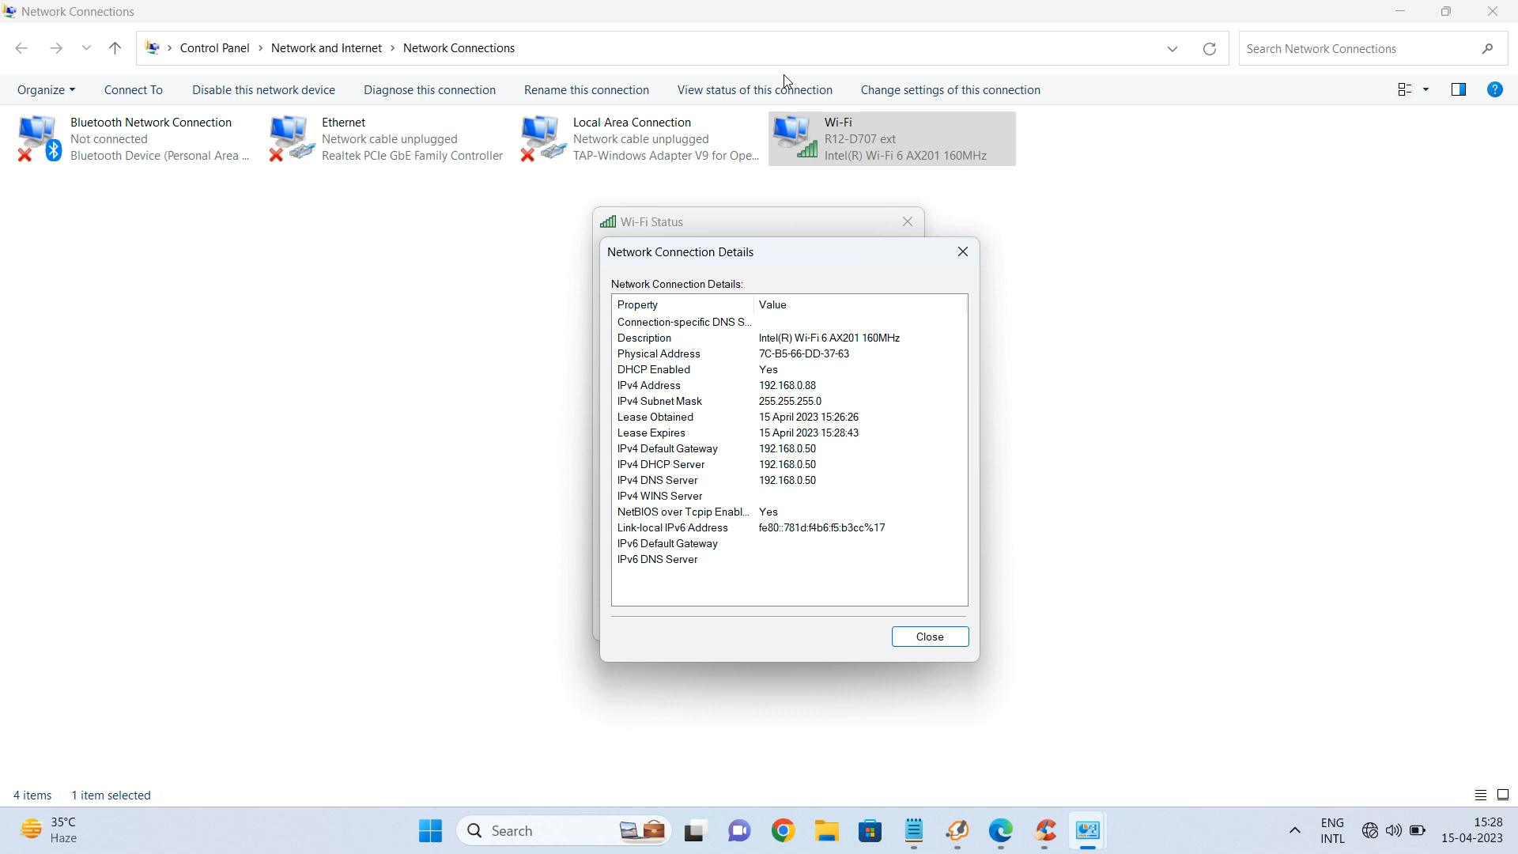
left_click(927, 638)
left_click(891, 621)
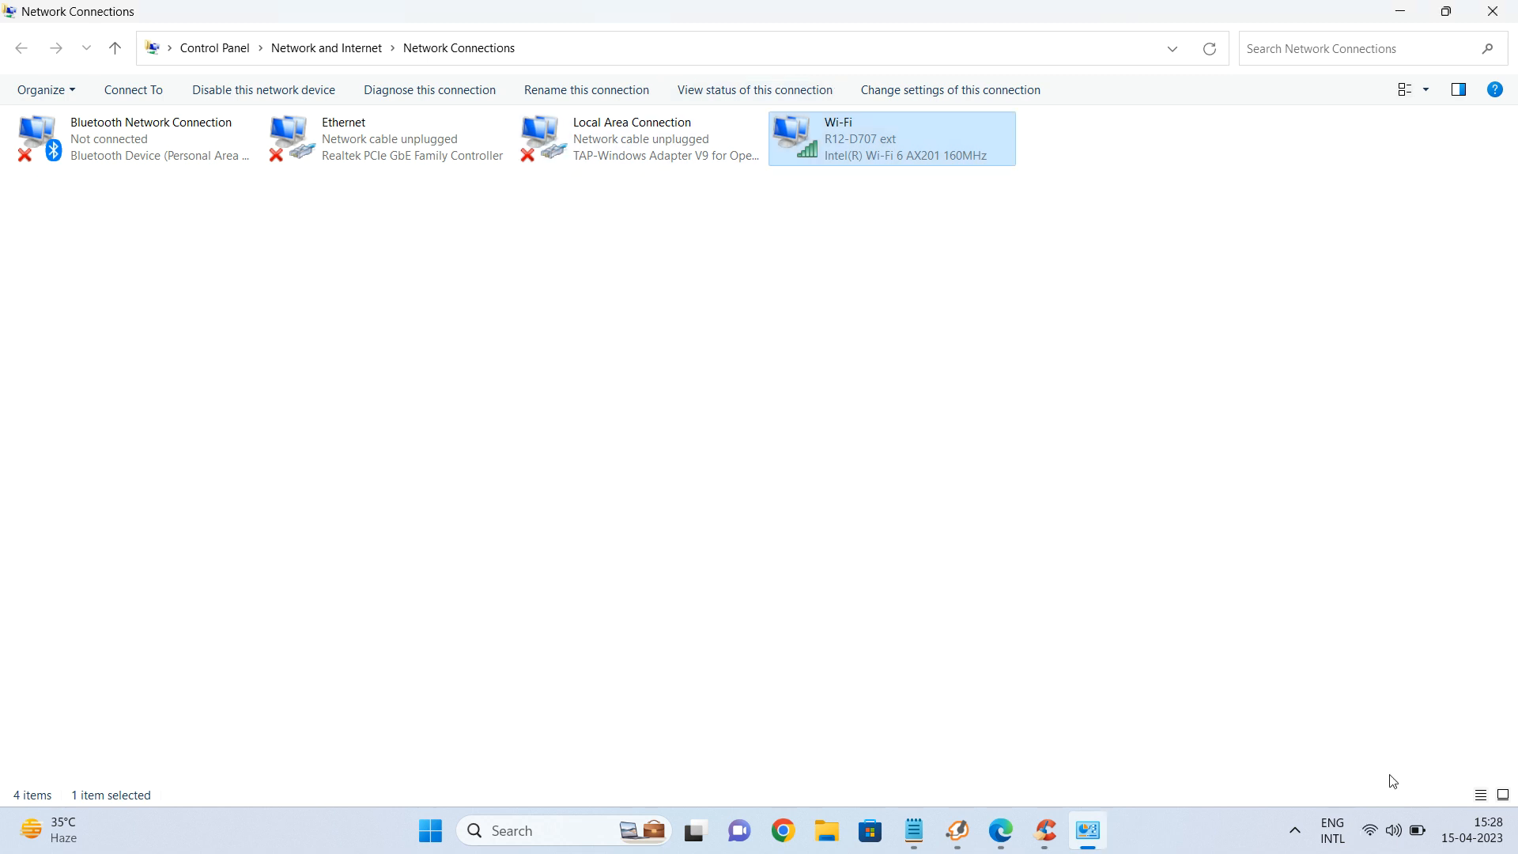
Confirm in the Wi-Fi flyout that the laptop is on R12-D707 ext.
left_click(1396, 832)
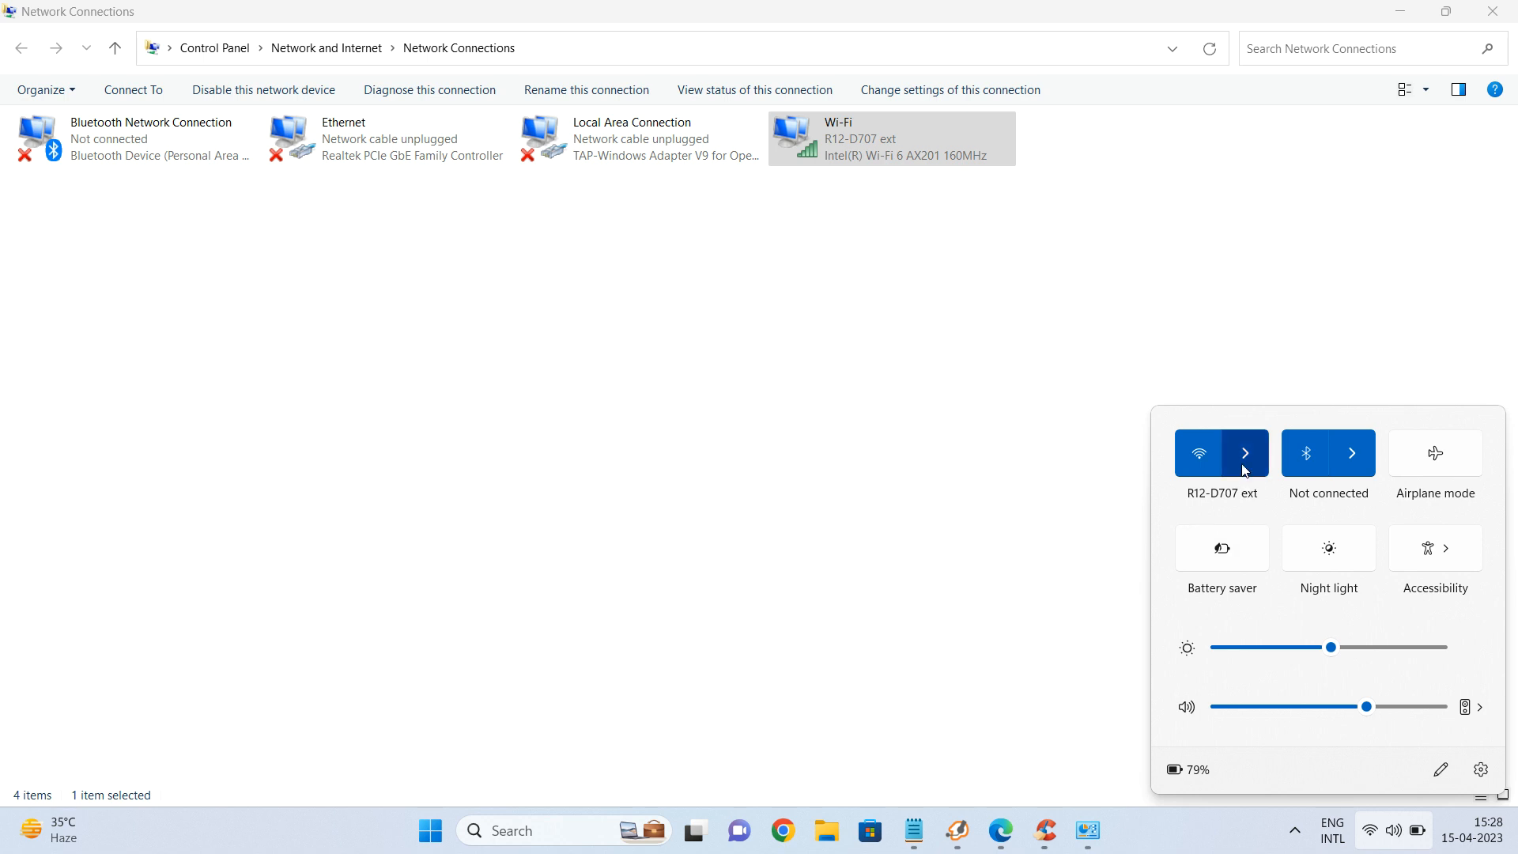
left_click(1244, 467)
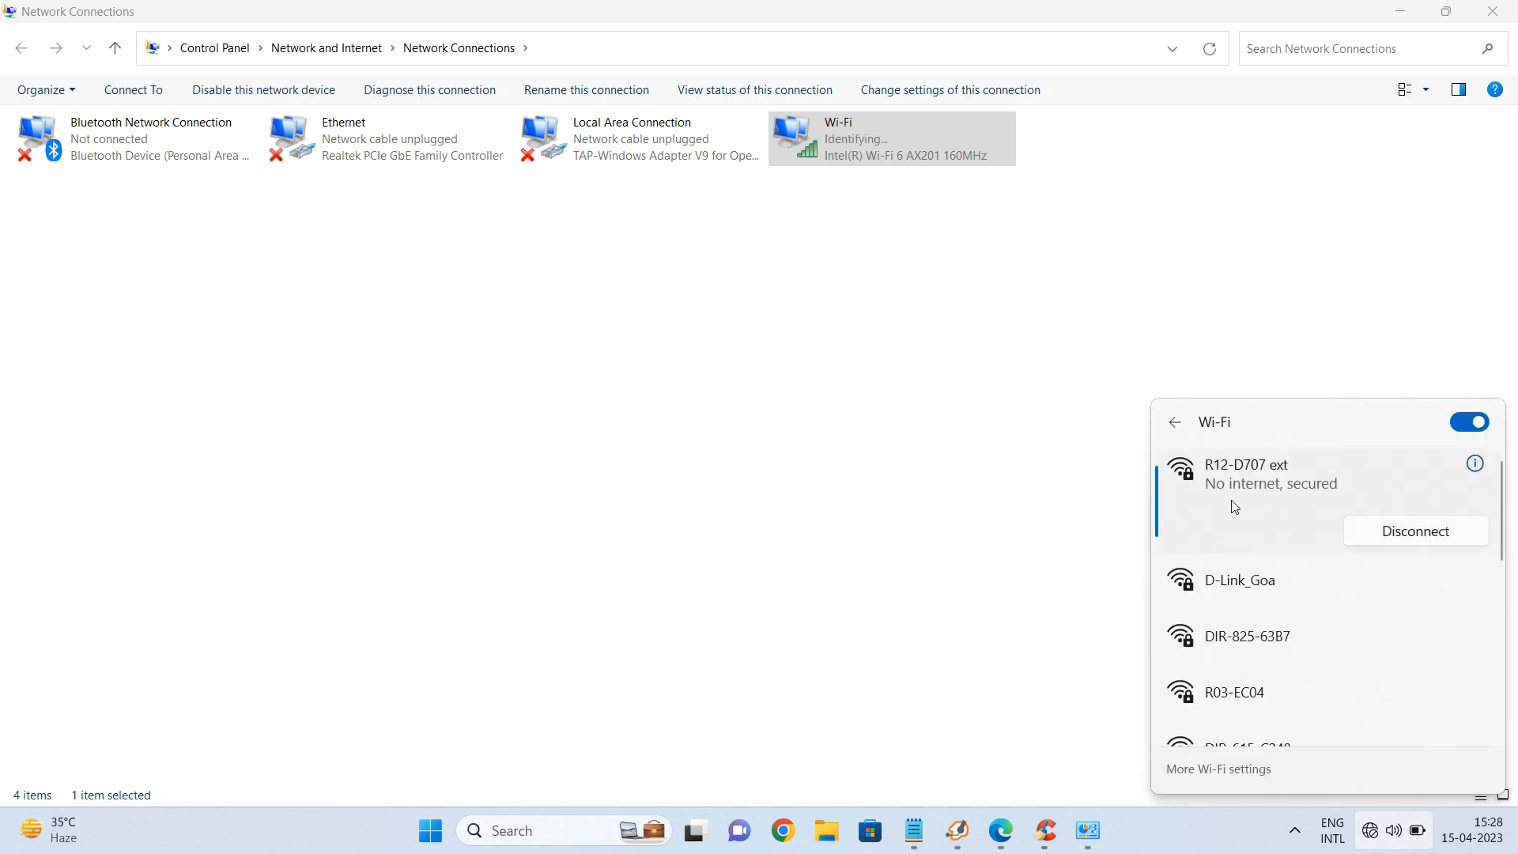
left_click(1061, 470)
Return to Edge and reload the extender's r12-d707.local page.
key("alt+Tab")
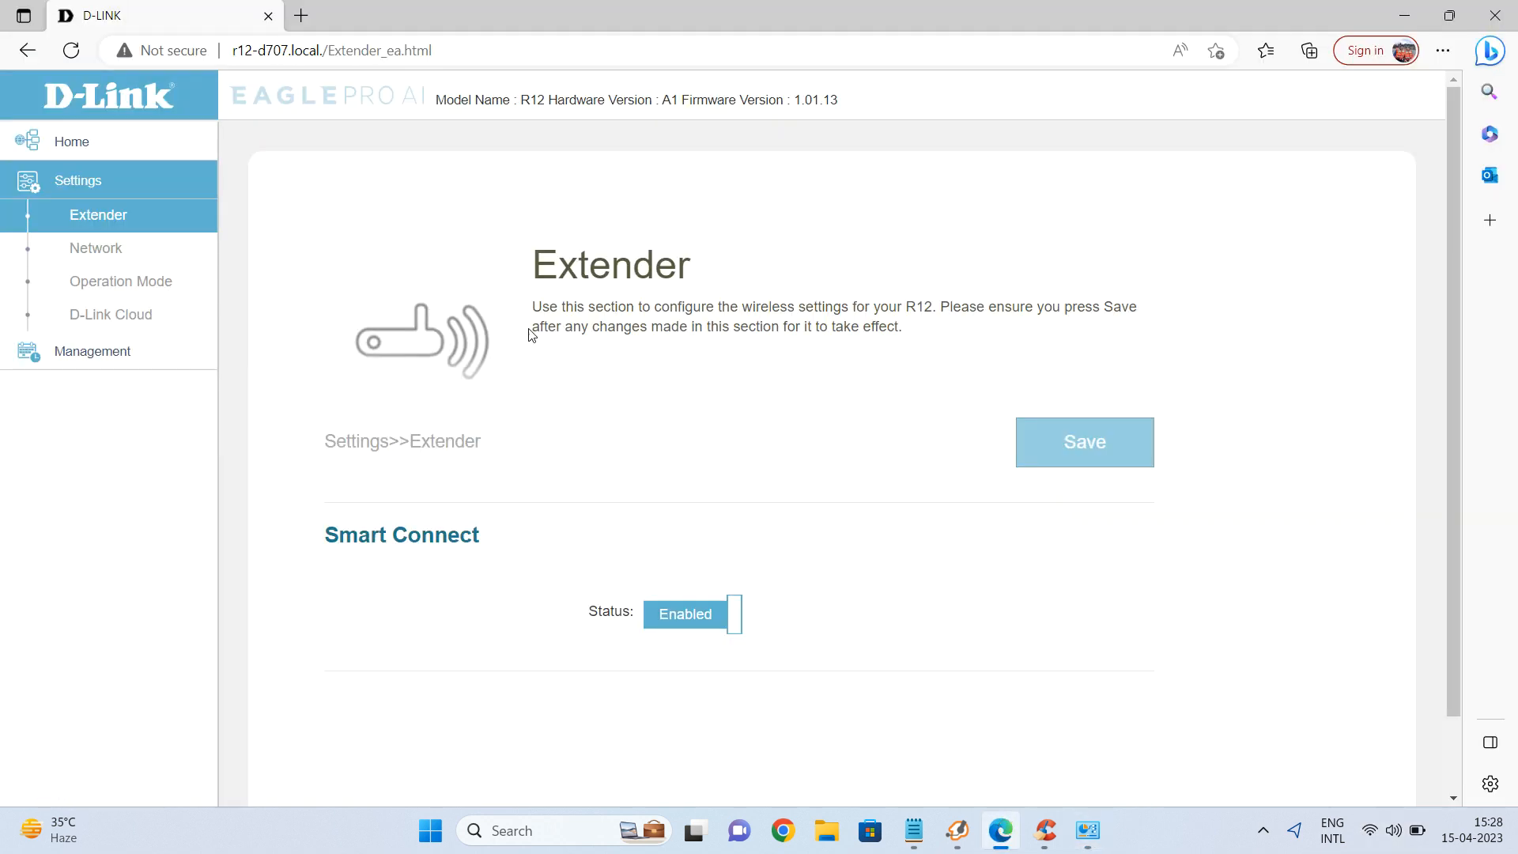
left_click(461, 49)
key("Return")
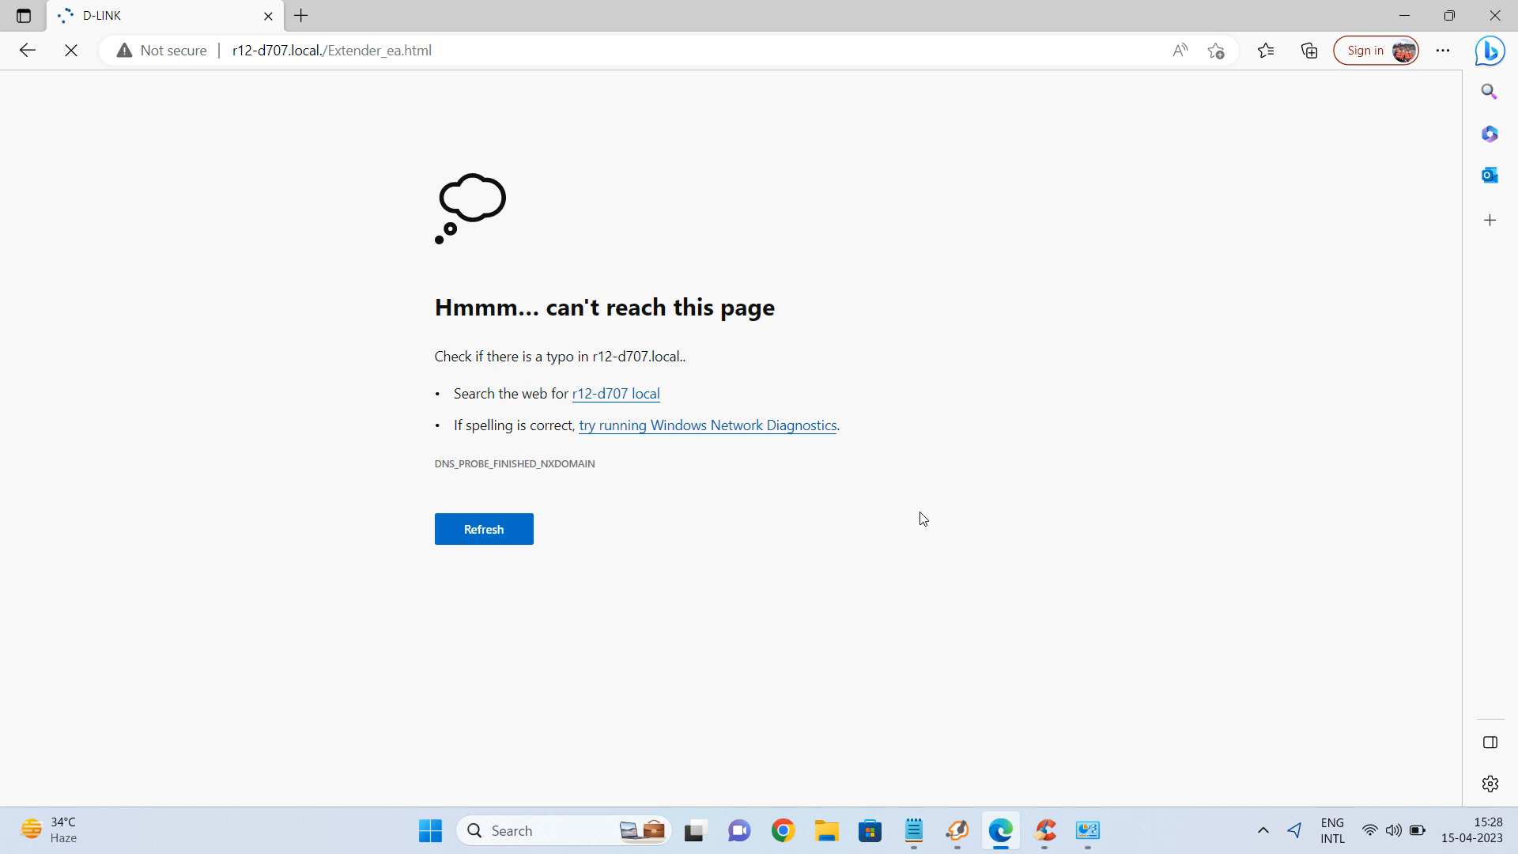
Log in to the R12 with the admin password to reach its Home page.
type("****")
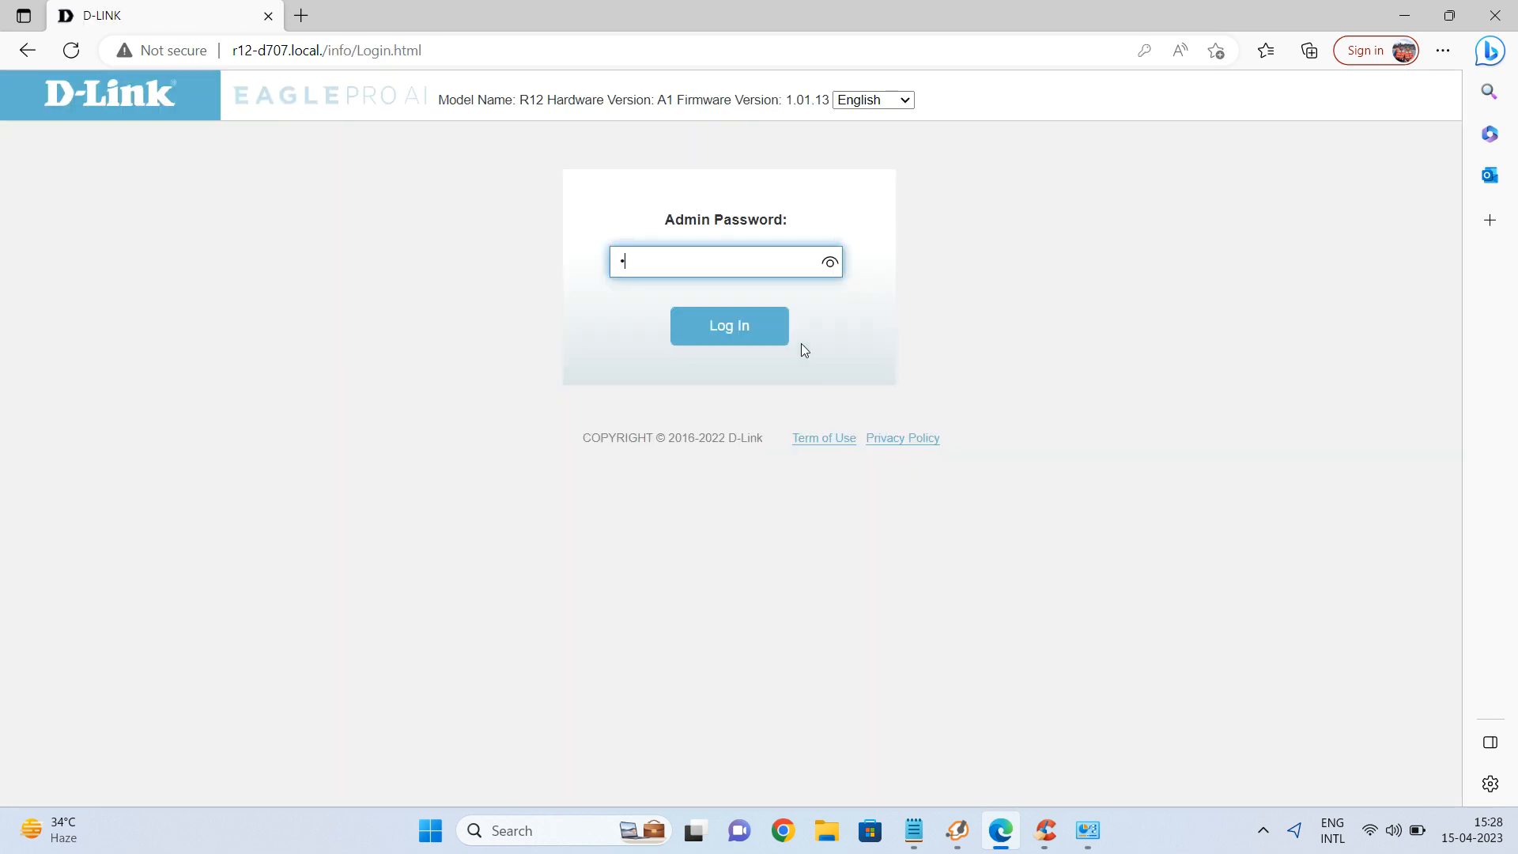
type("****")
key("Return")
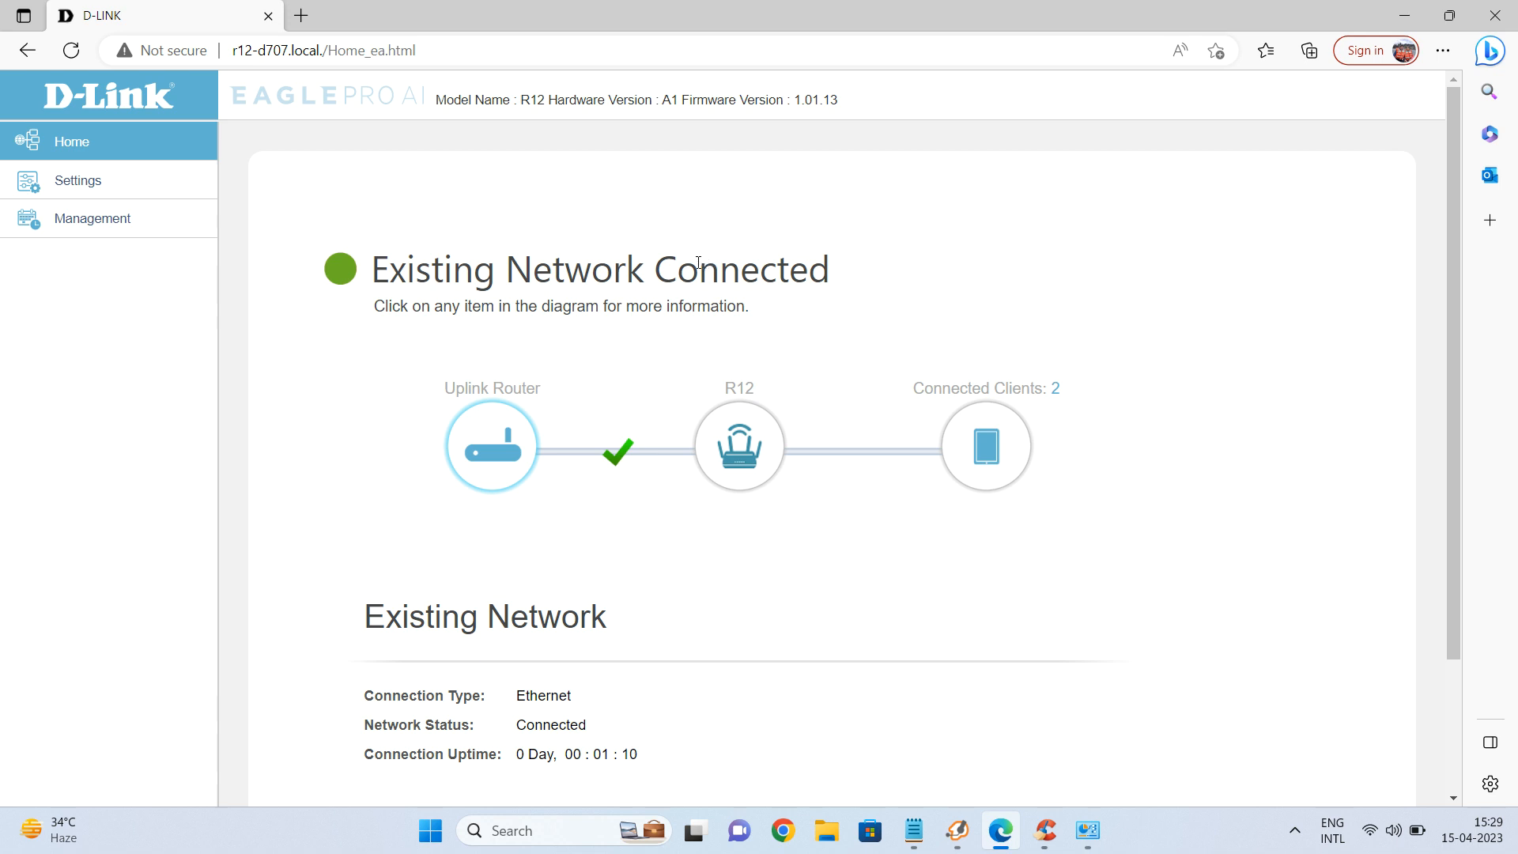
Open the R12's Settings » Network page and show the advanced IPv4 options.
left_click(82, 179)
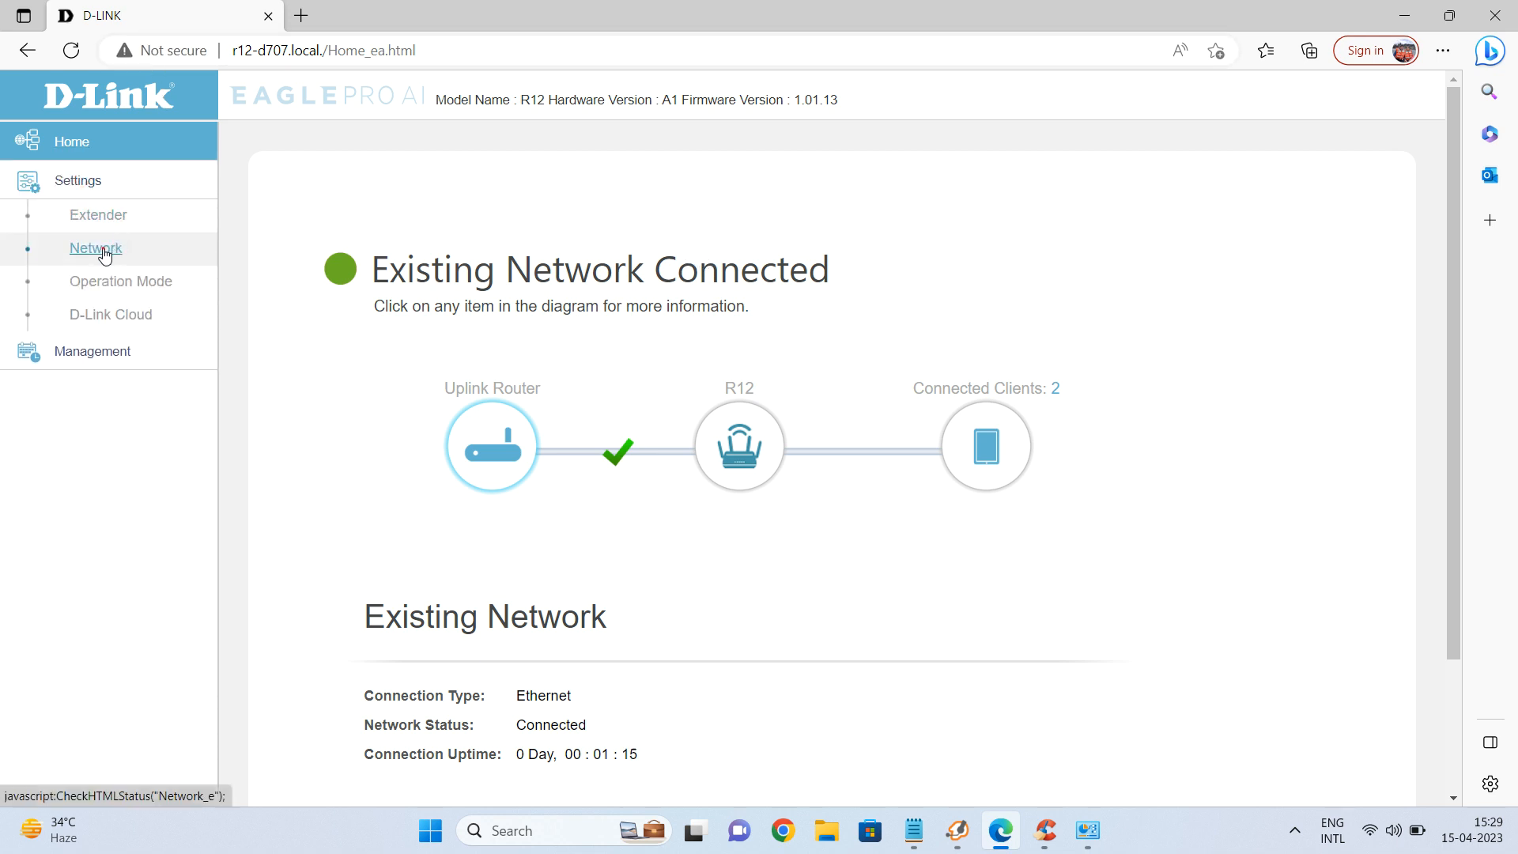
left_click(101, 250)
scroll(1097, 531, "down", 1)
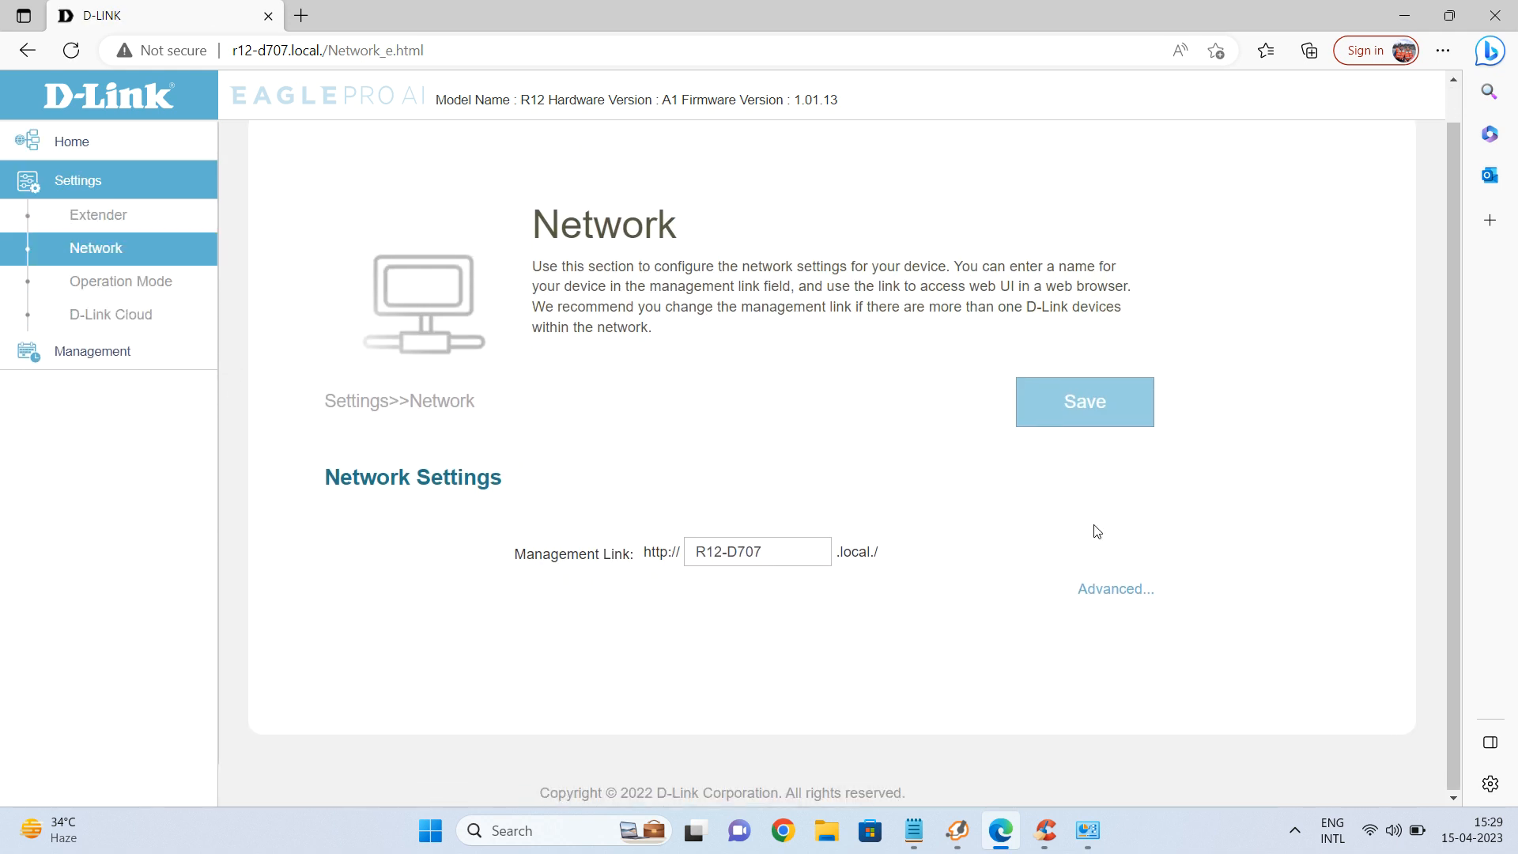
left_click(1099, 593)
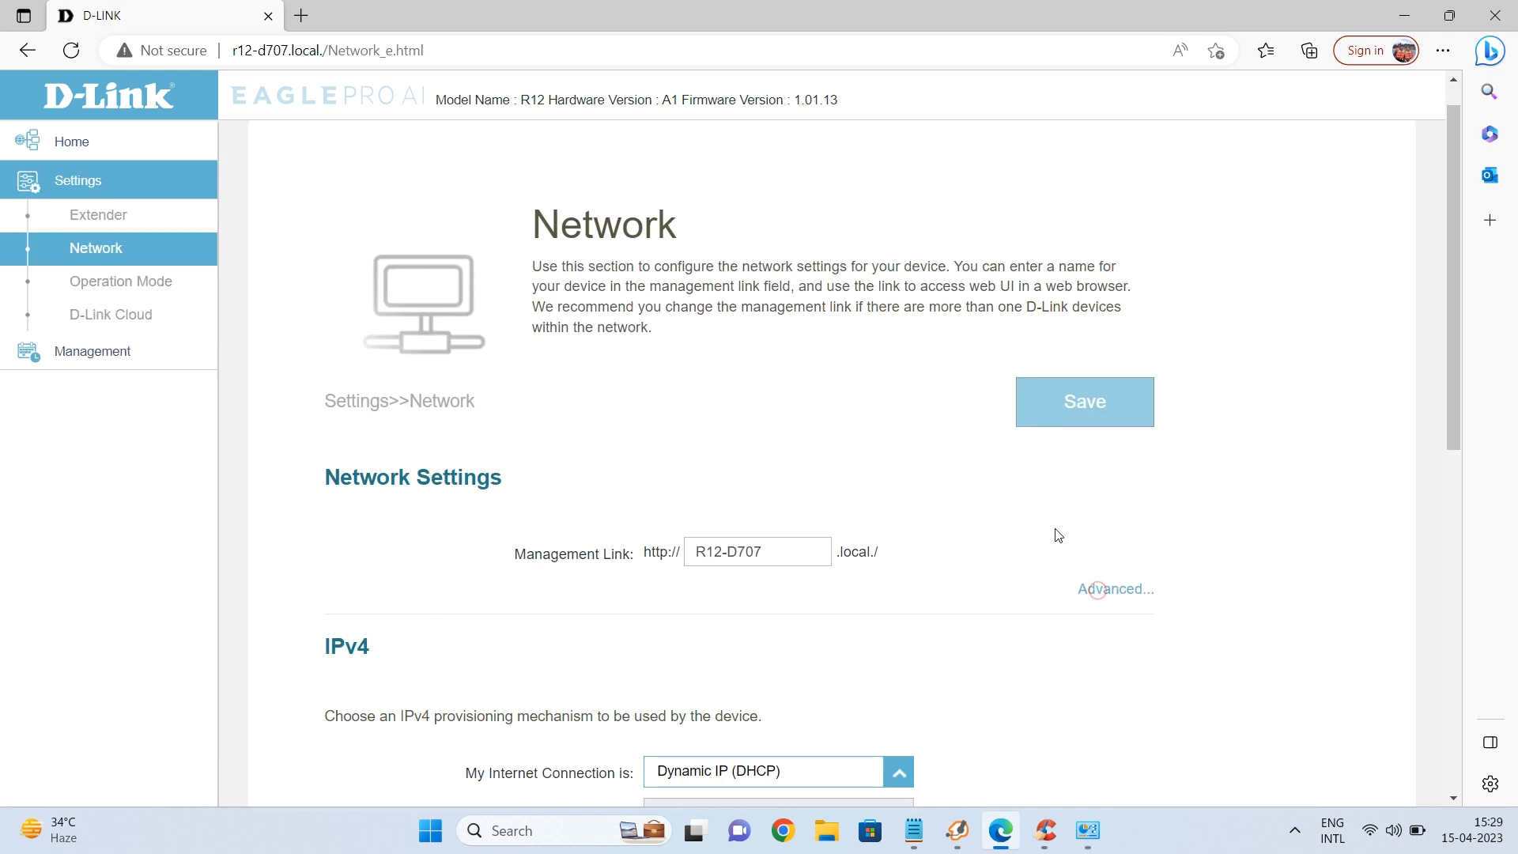
scroll(1054, 532, "down", 4)
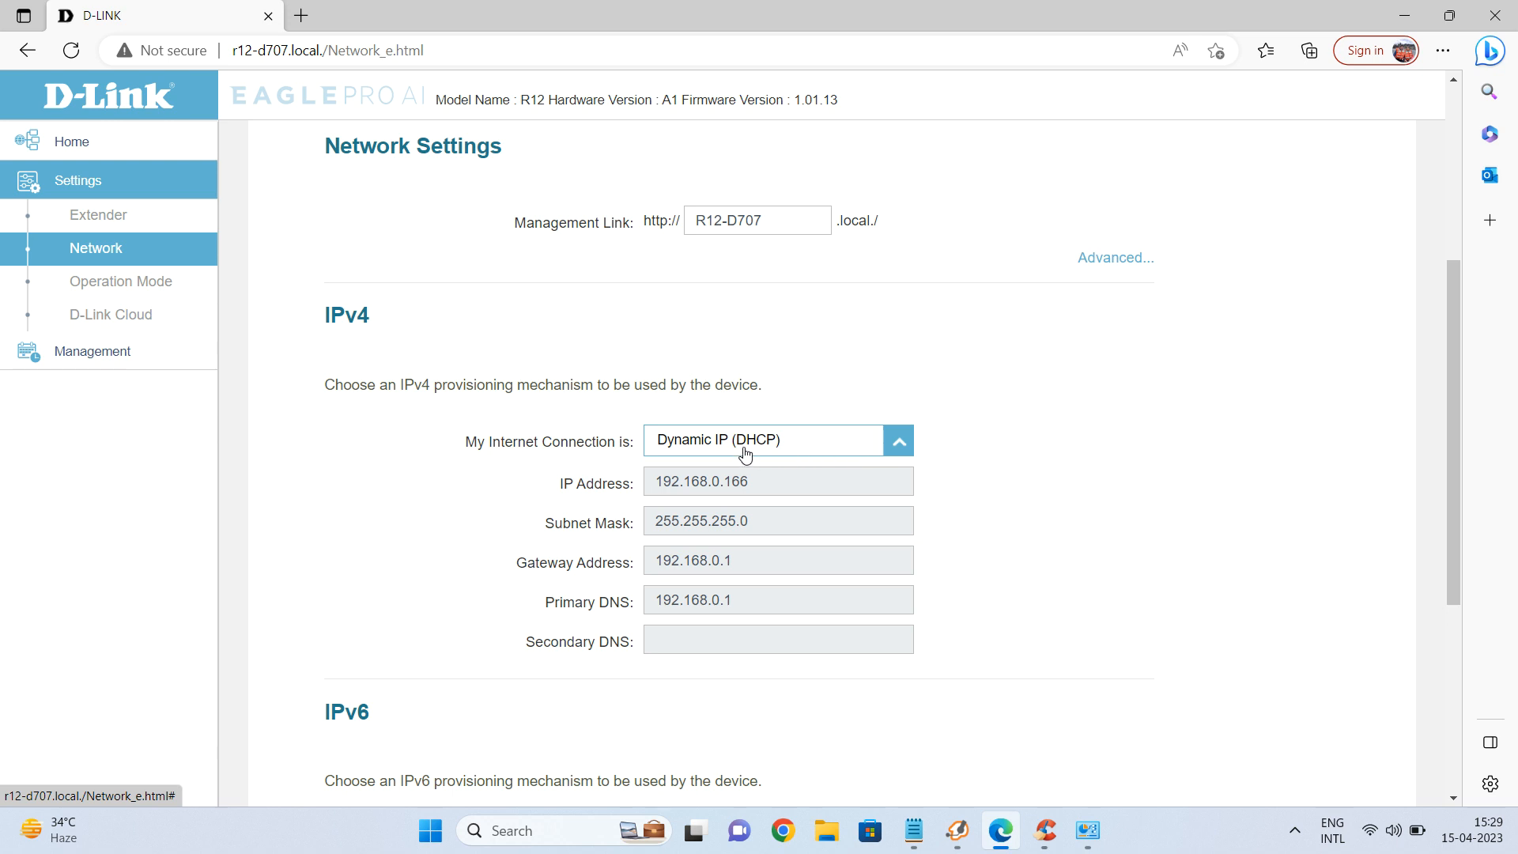
Switch the R12's IPv4 connection to Static IP 192.168.0.166 and save the settings.
left_click(791, 449)
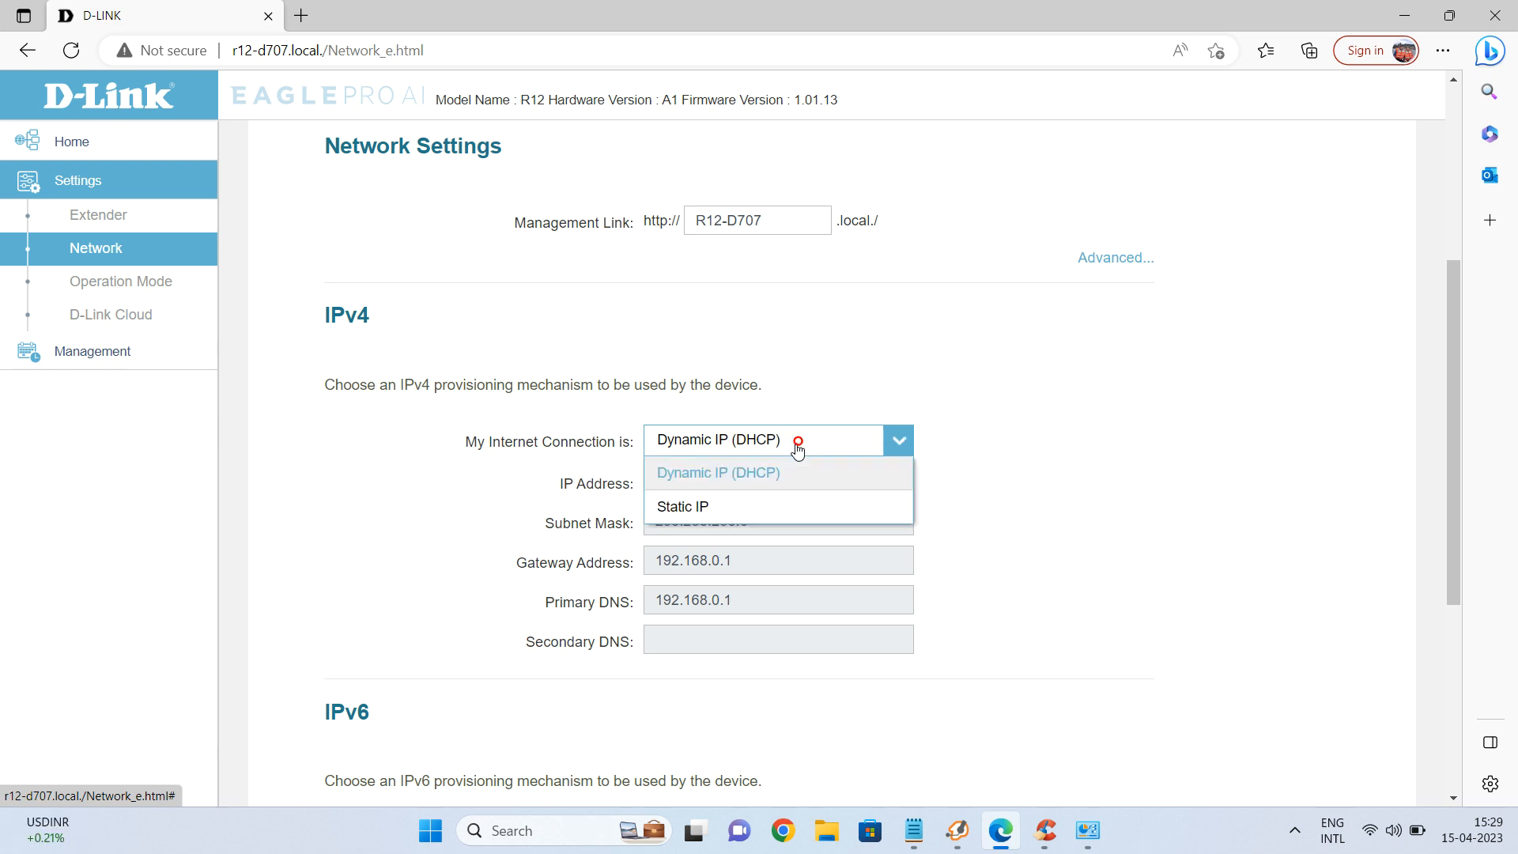
left_click(723, 510)
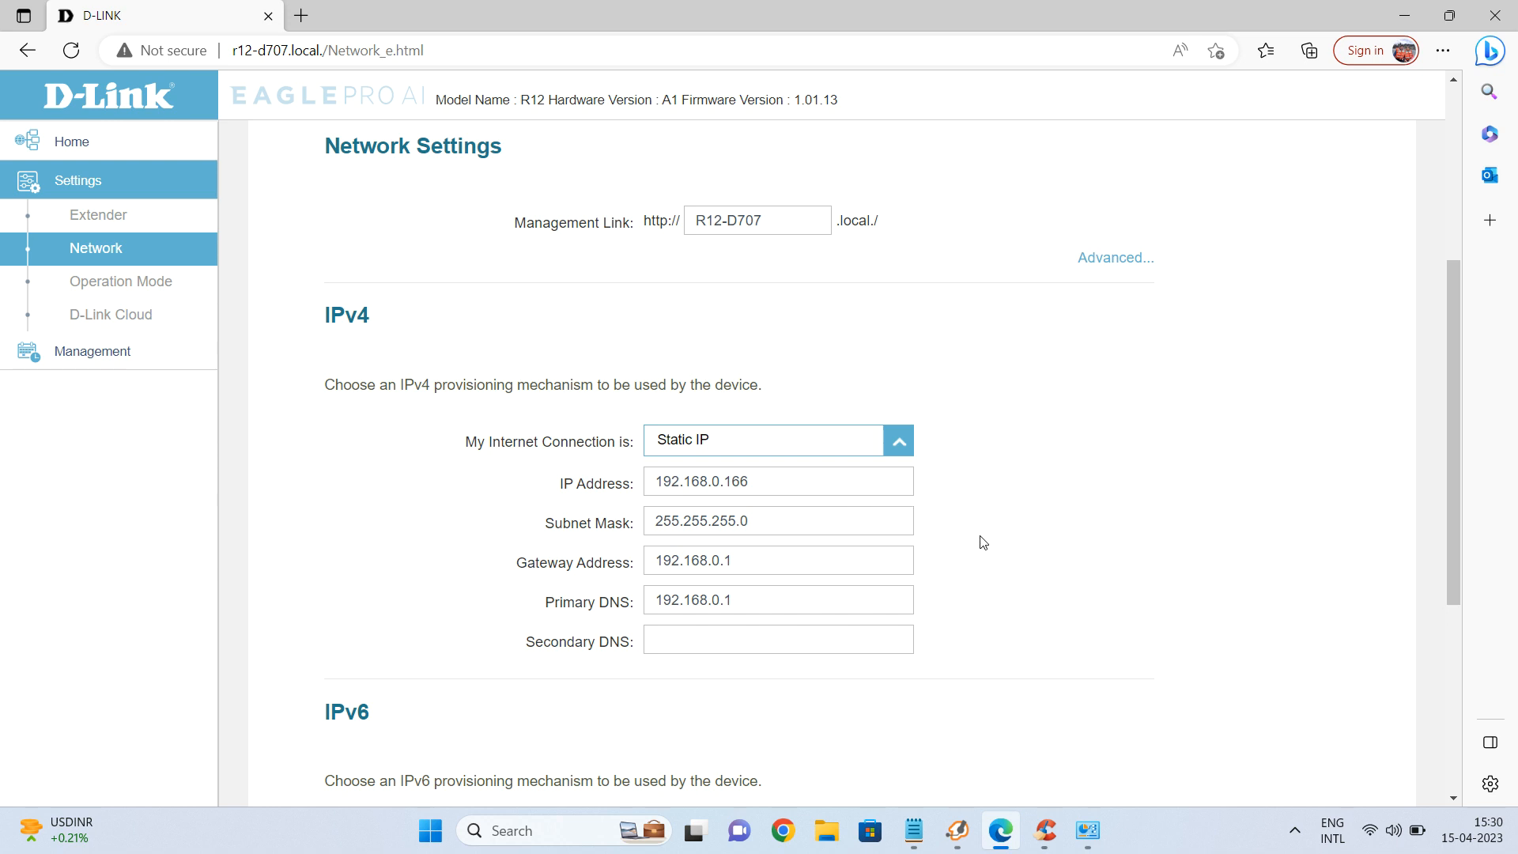
scroll(983, 542, "up", 4)
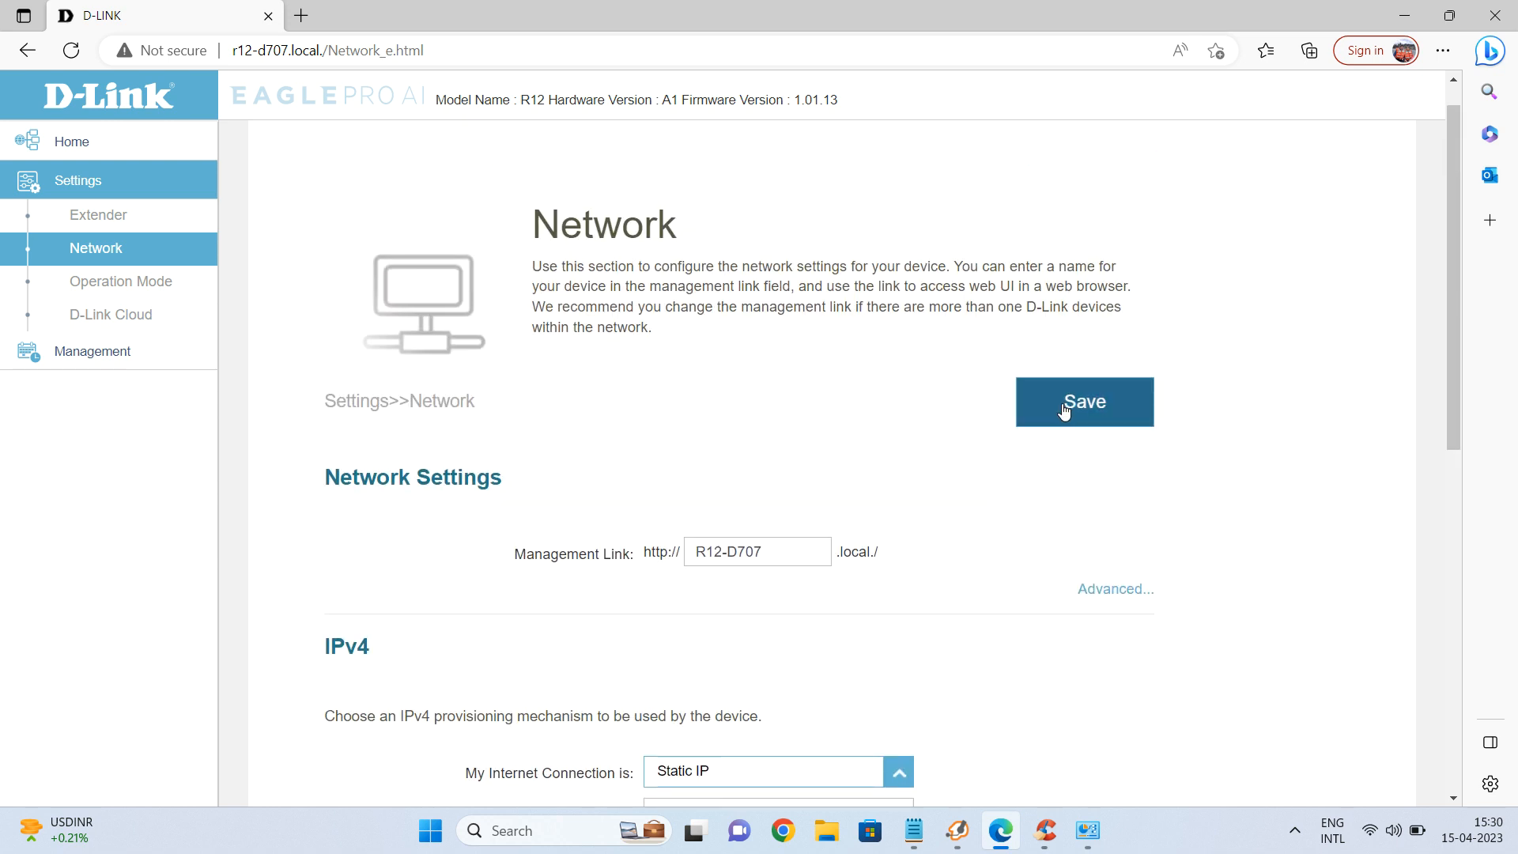
scroll(1062, 415, "down", 3)
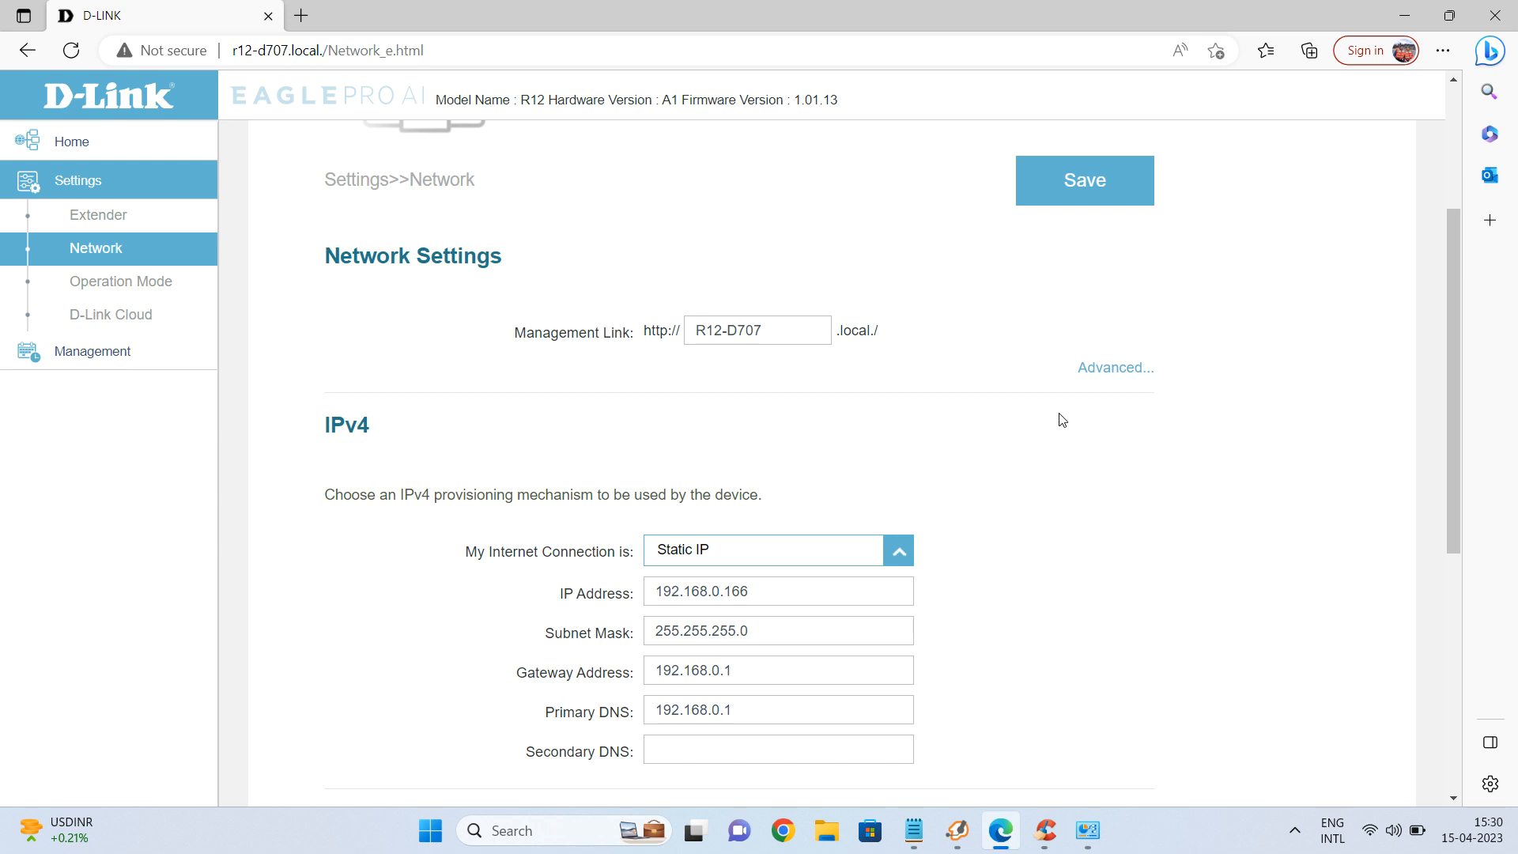
left_click(1099, 200)
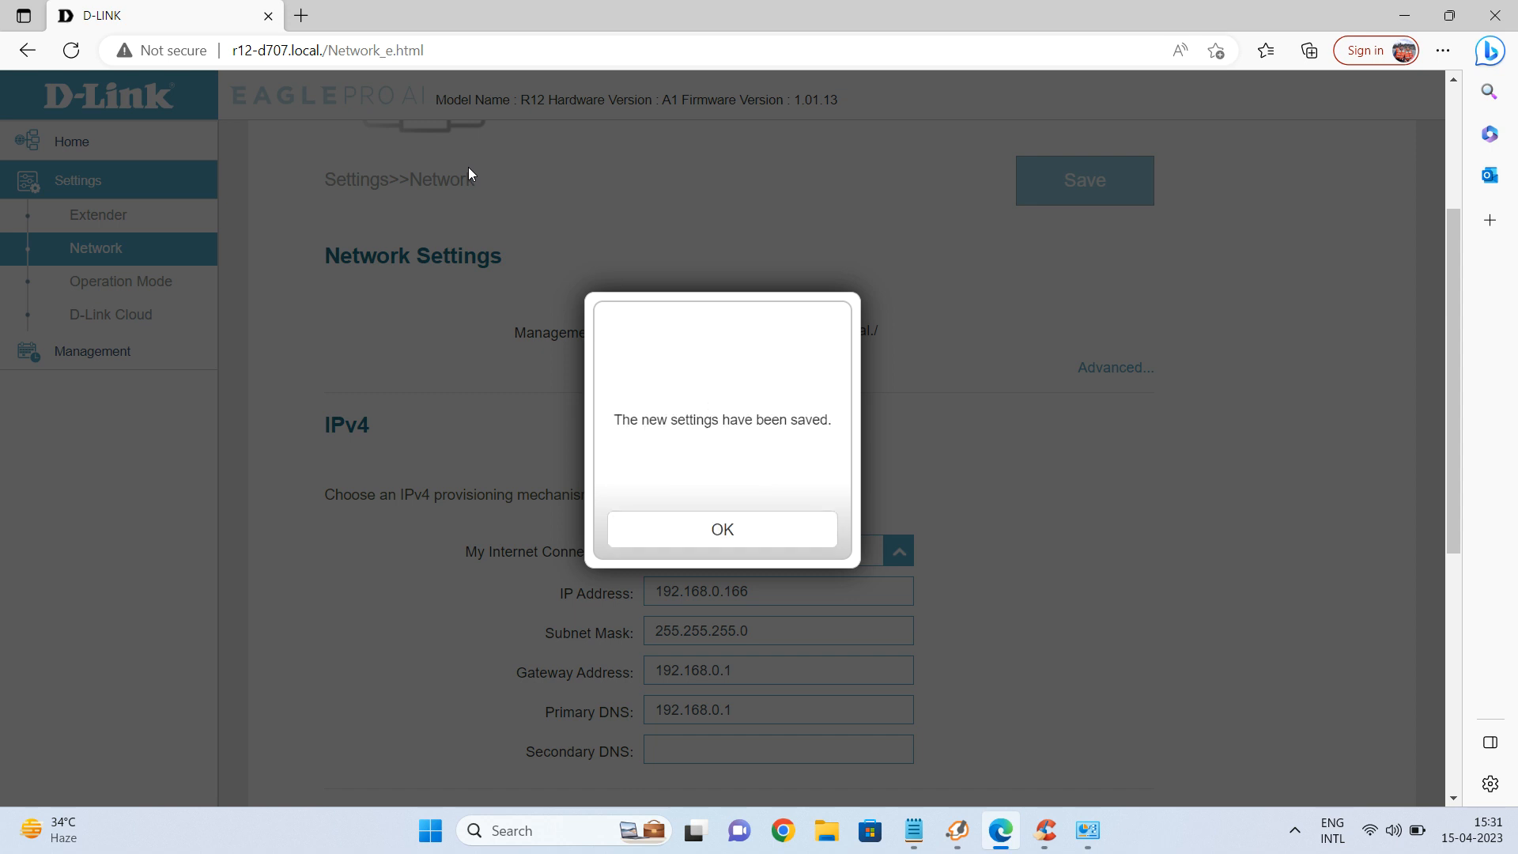
Dismiss the settings-saved message, check the Wi-Fi network list, then open a new Edge tab.
left_click(695, 531)
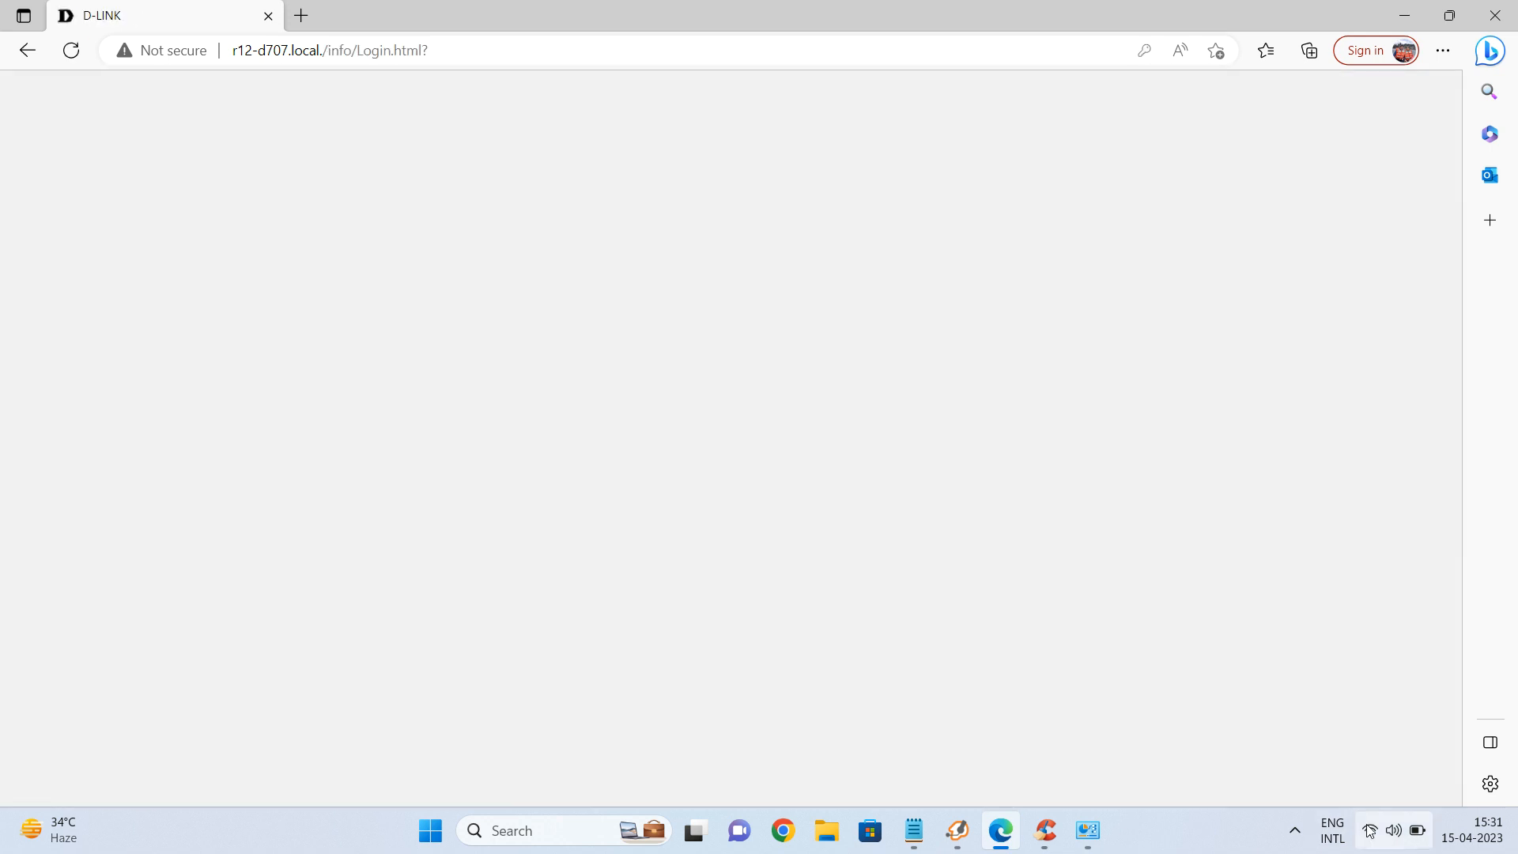
left_click(1370, 830)
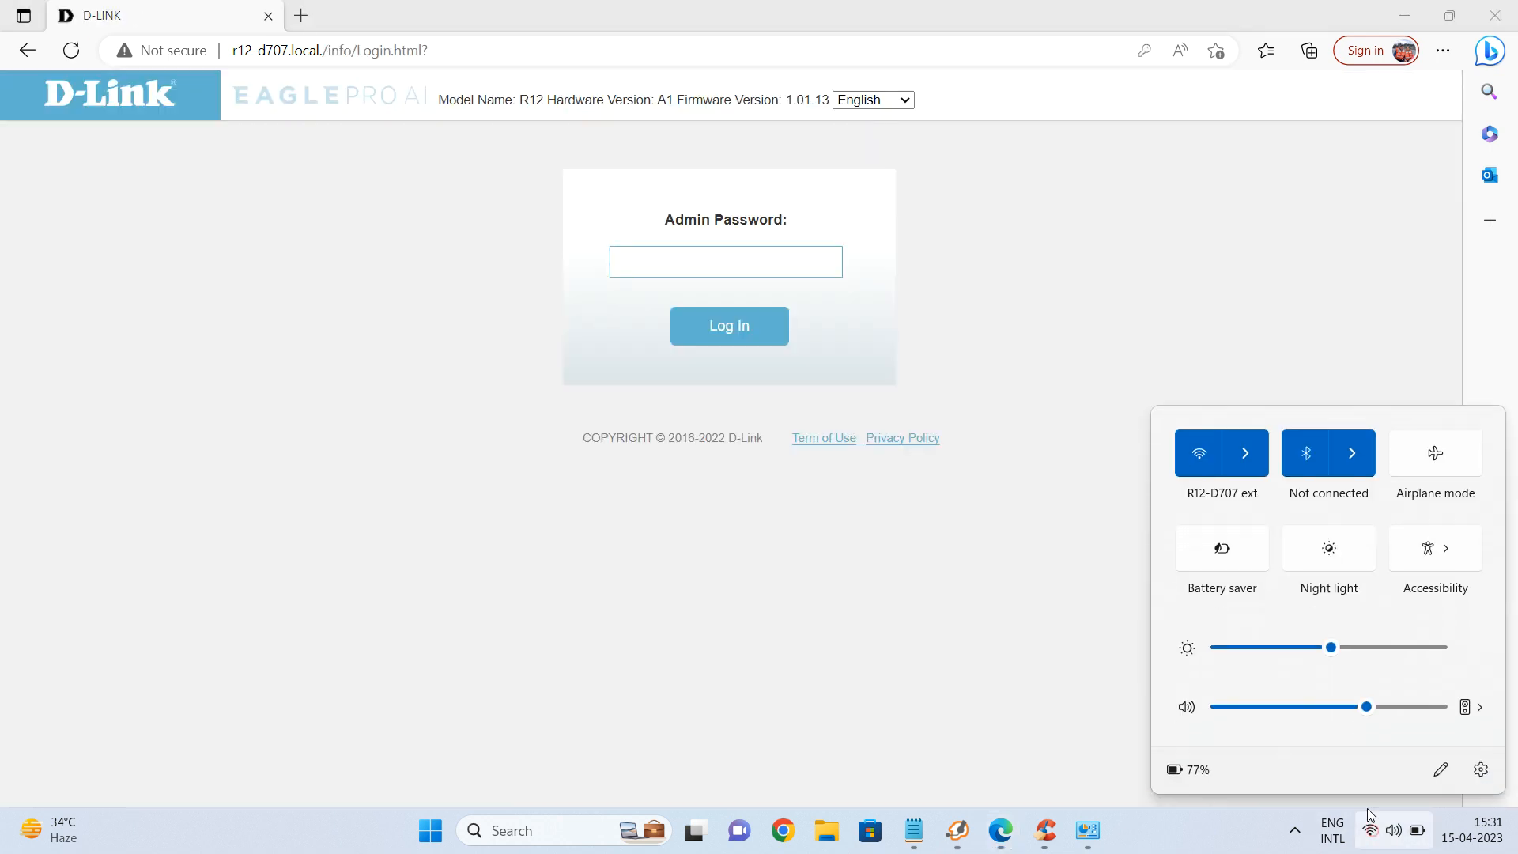
left_click(1255, 468)
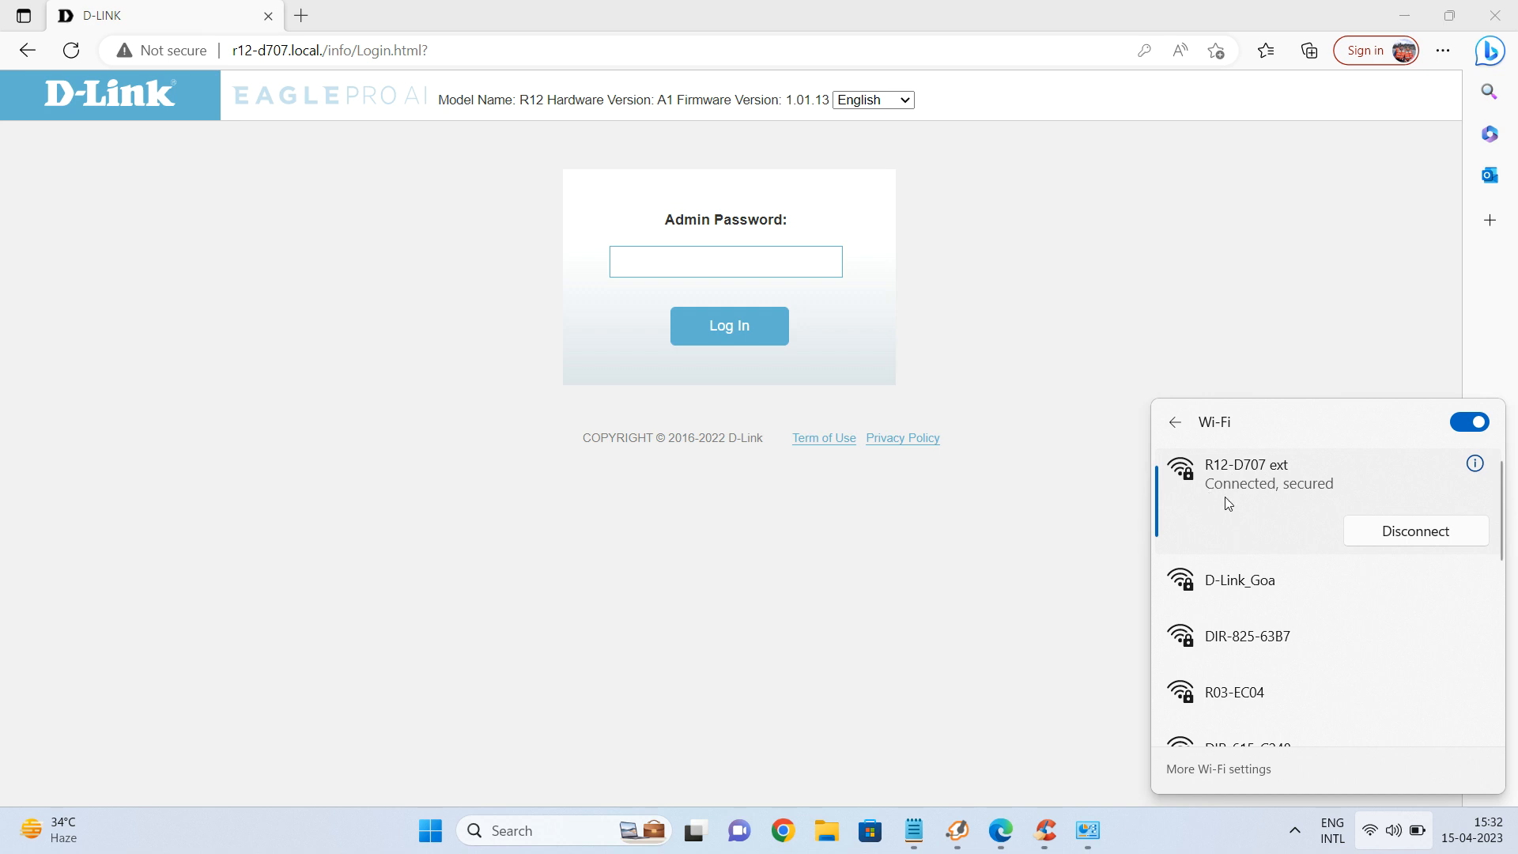
left_click(980, 551)
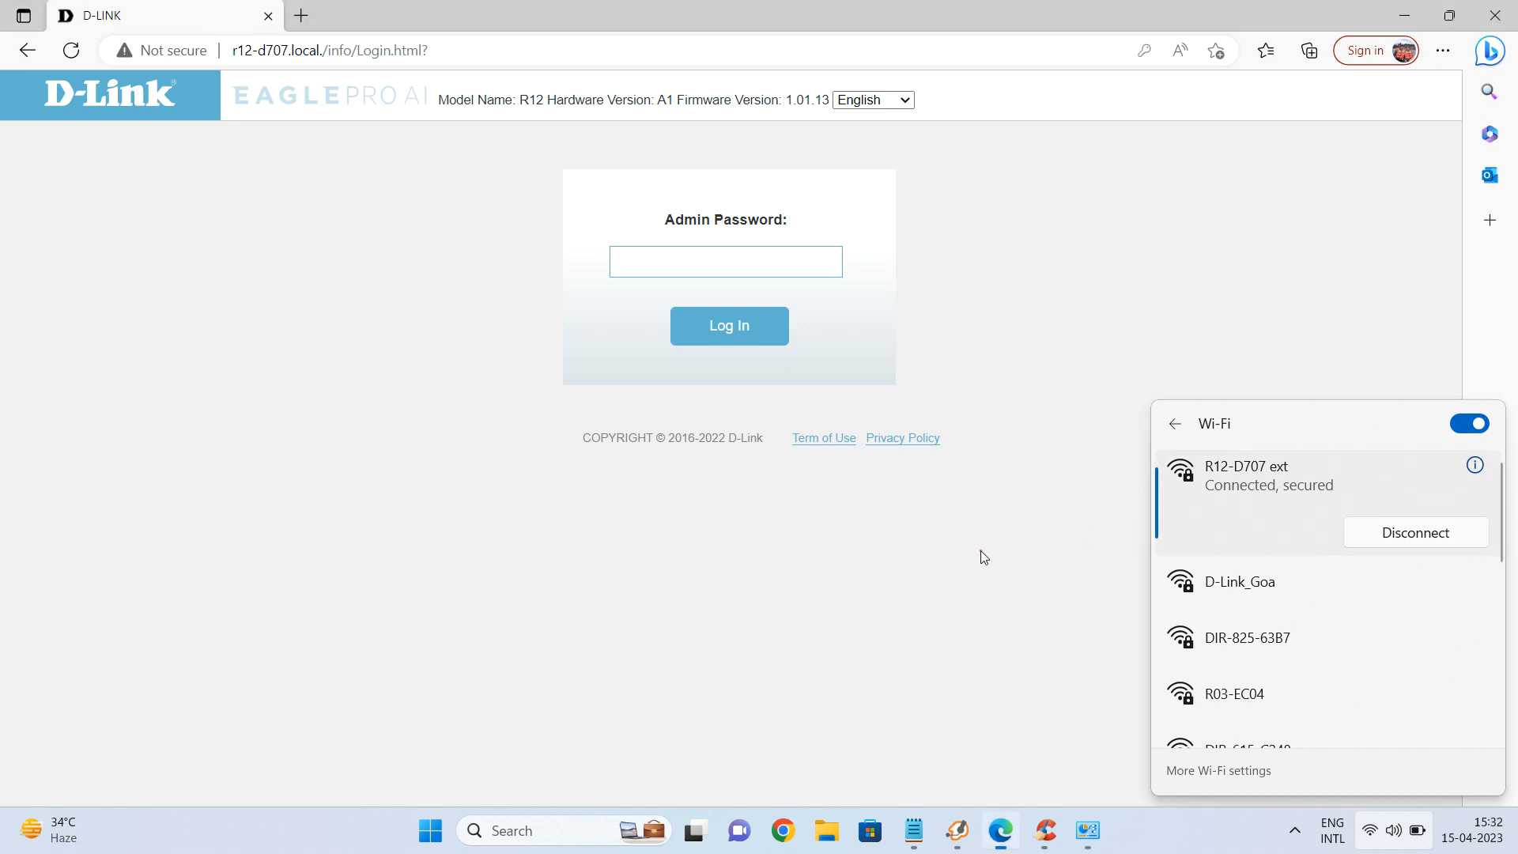
left_click(301, 15)
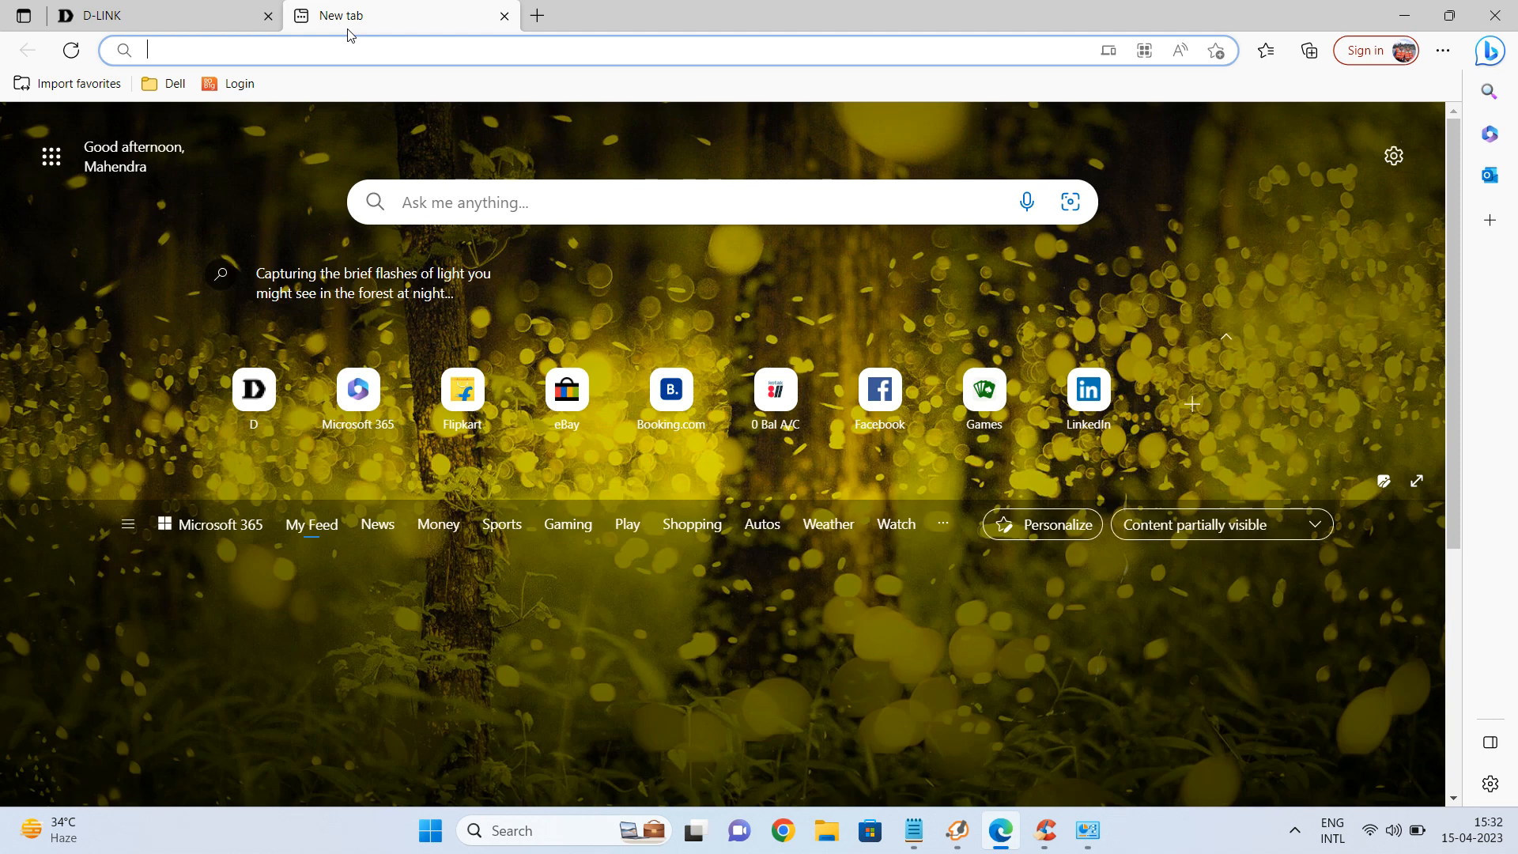
Load google.com in the new tab and return to the D-Link R12 login tab.
type("g")
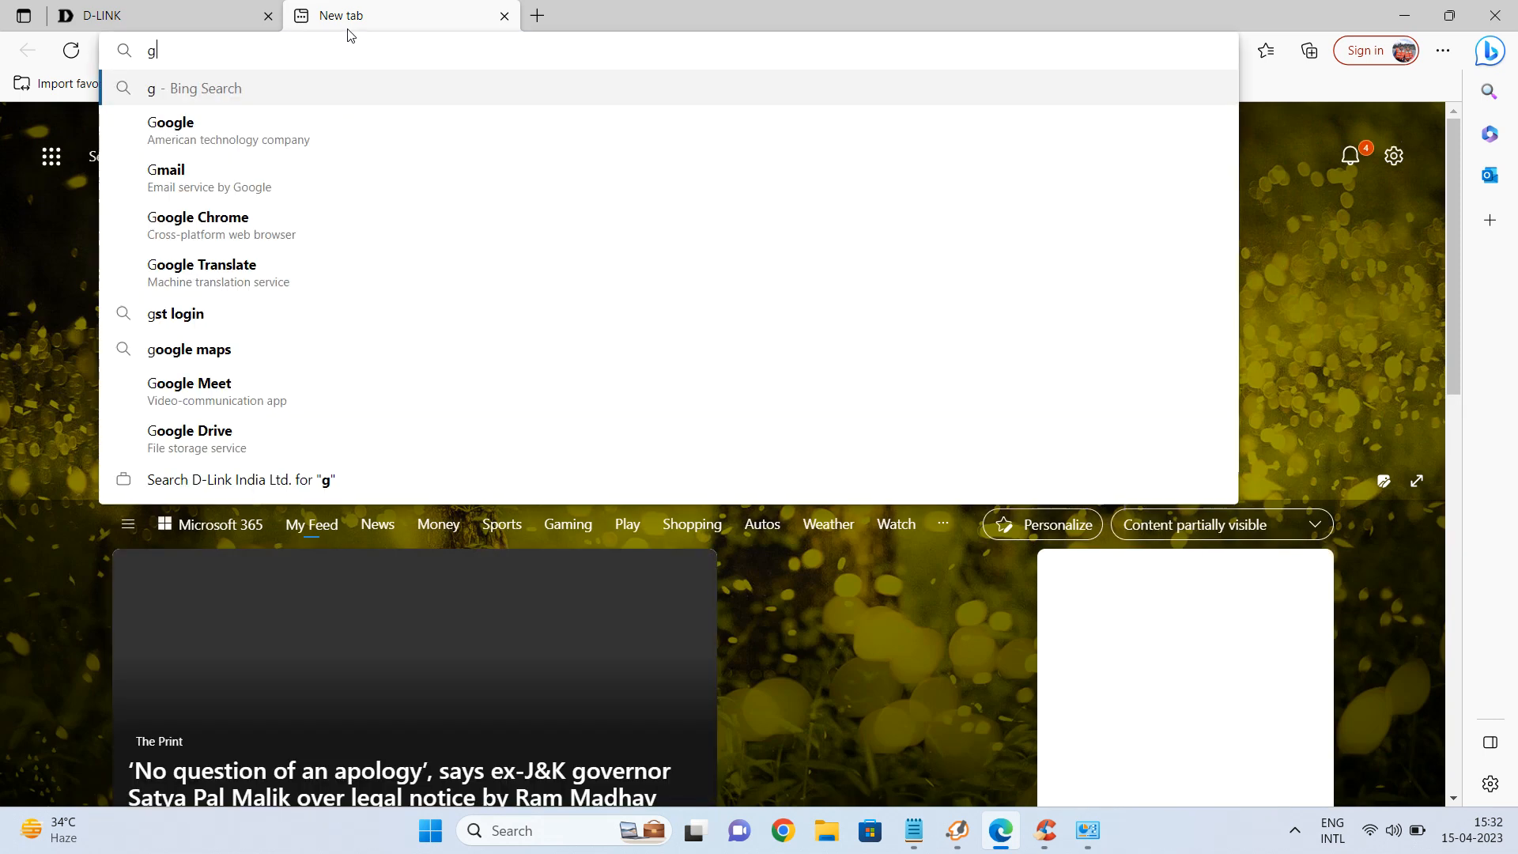
type("oogle.com")
key("Return")
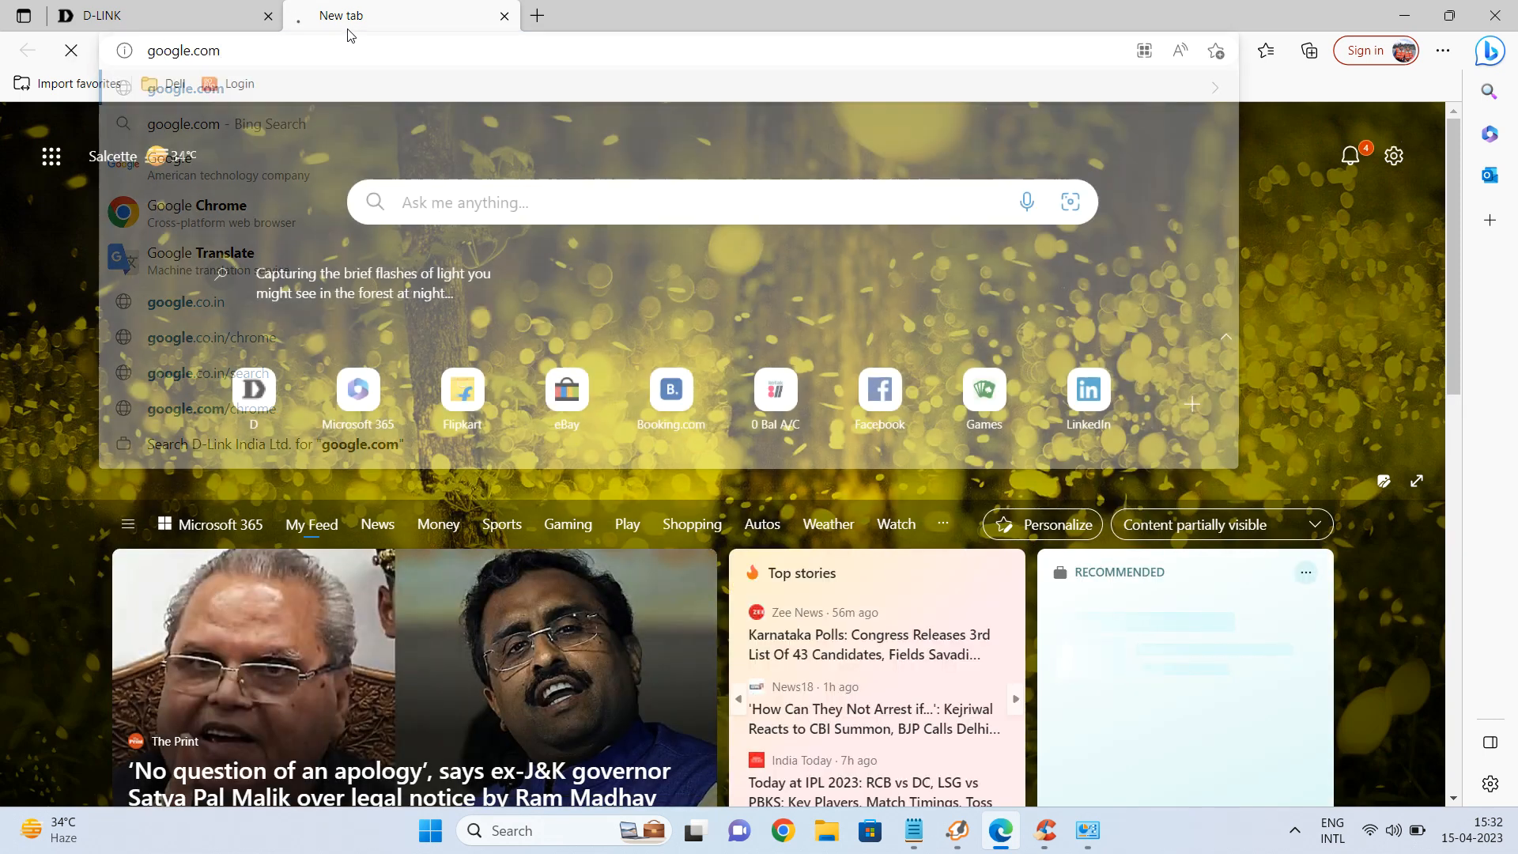
left_click(192, 8)
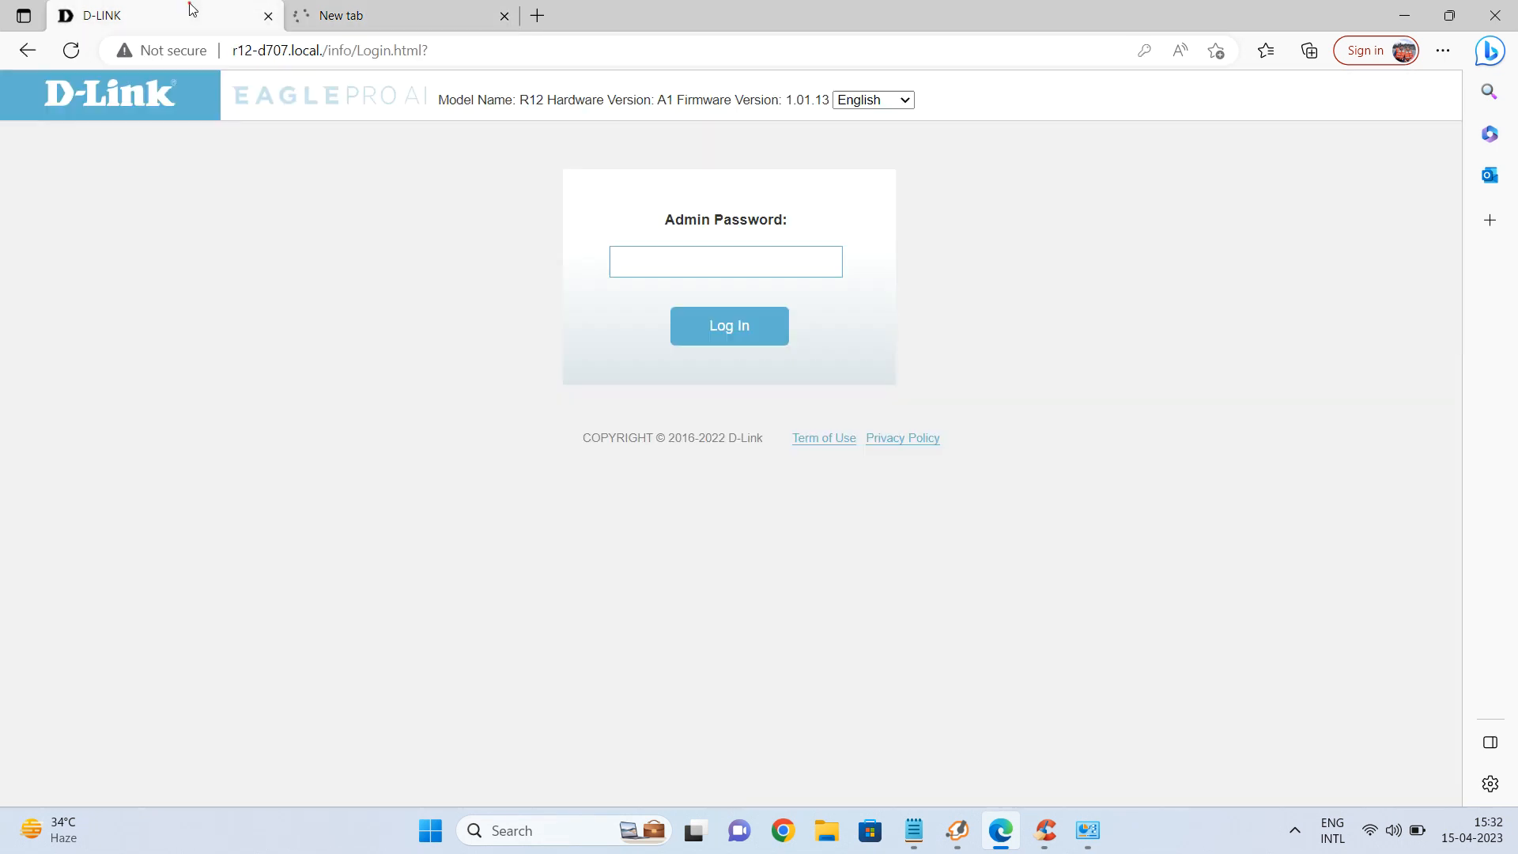
left_click(354, 15)
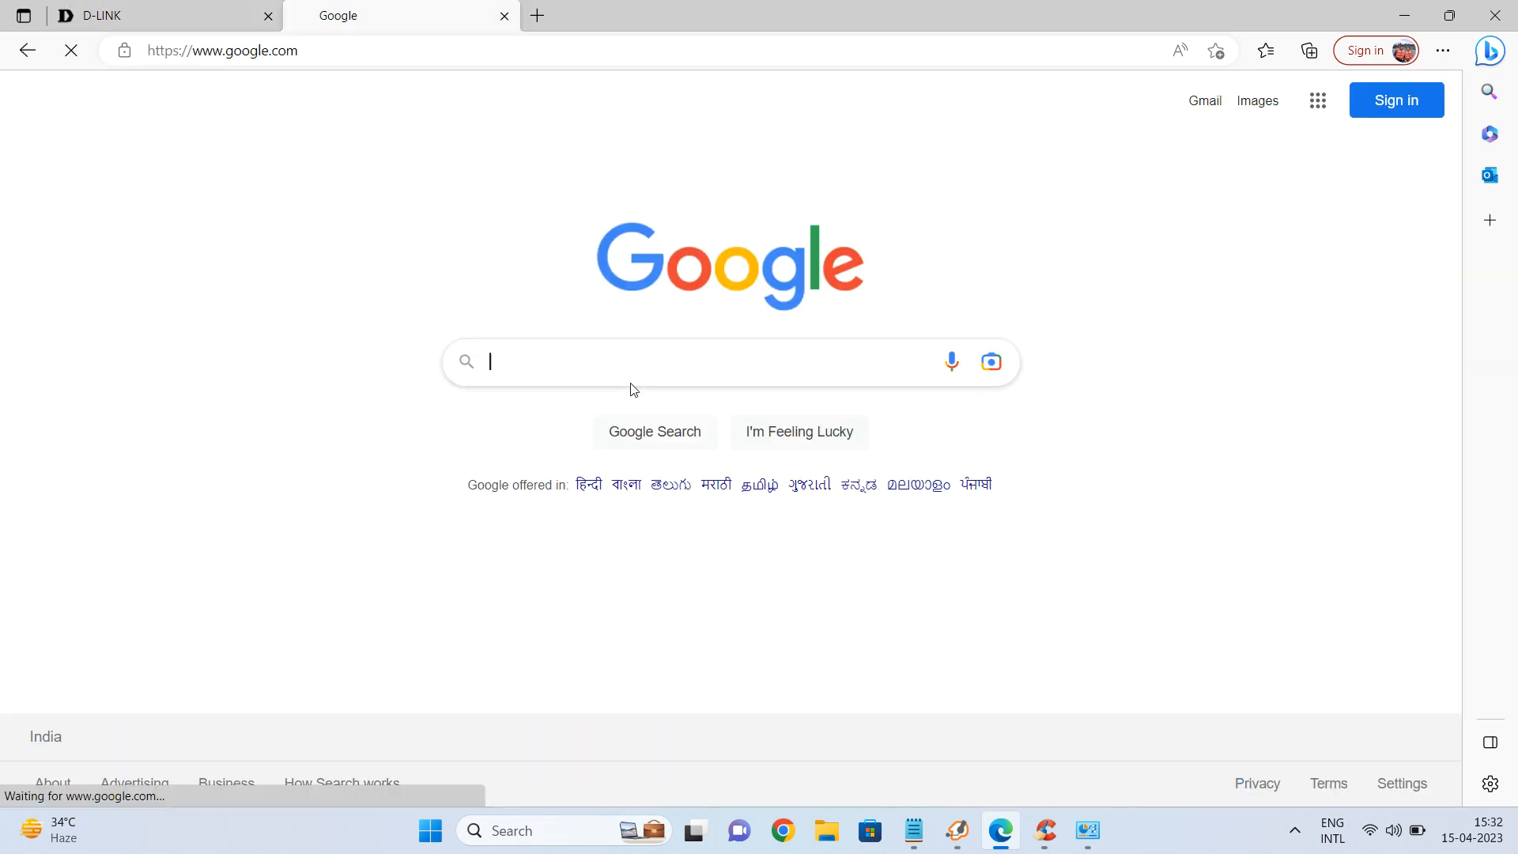
left_click(192, 20)
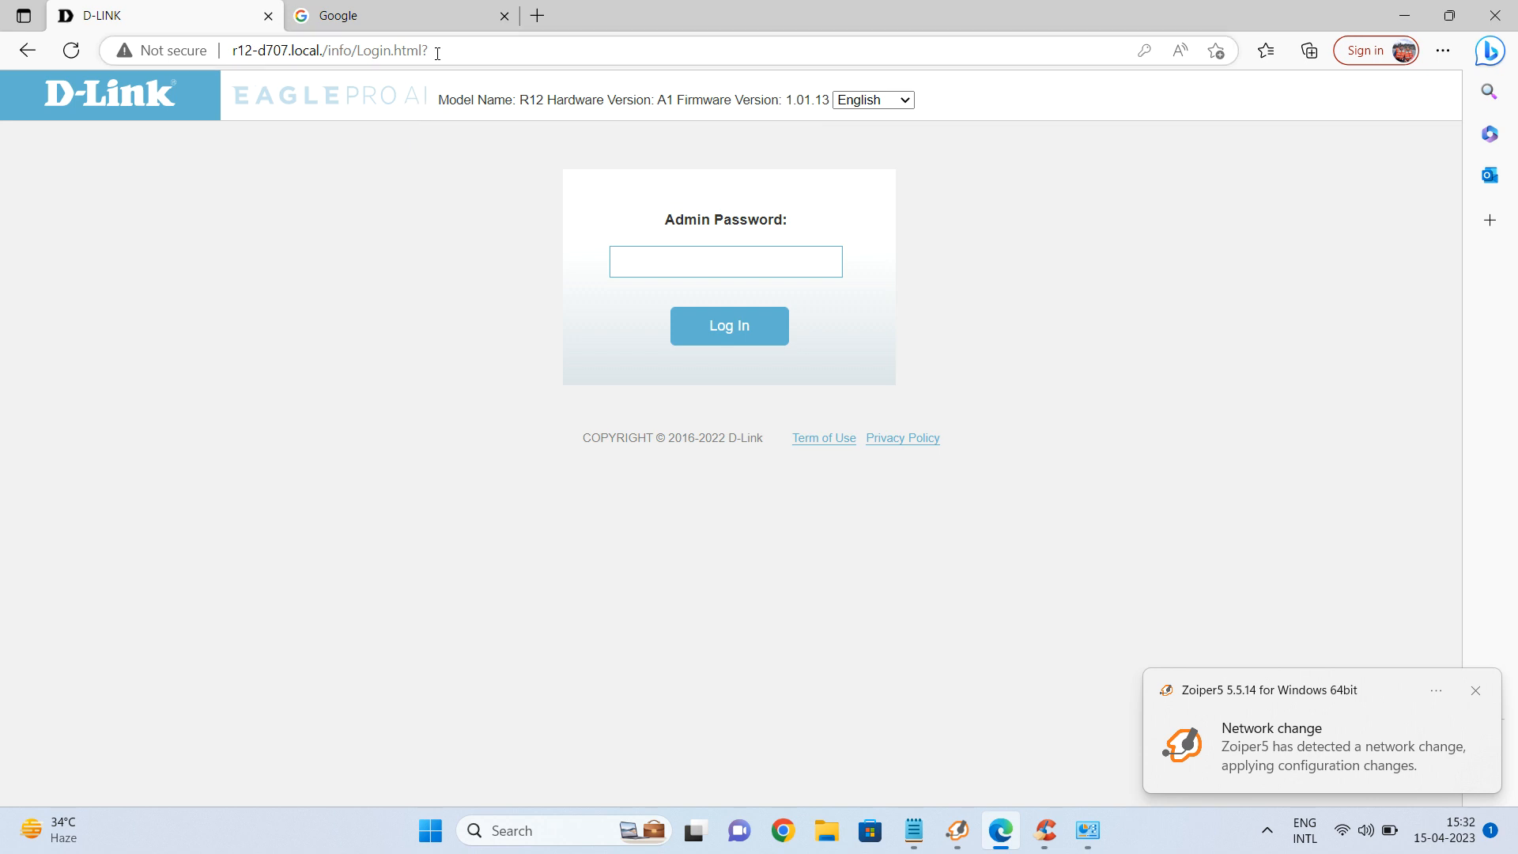
Replace the Google tab's address with 192.168.0.166 to load the extender's login page there.
left_click(405, 13)
left_click(362, 52)
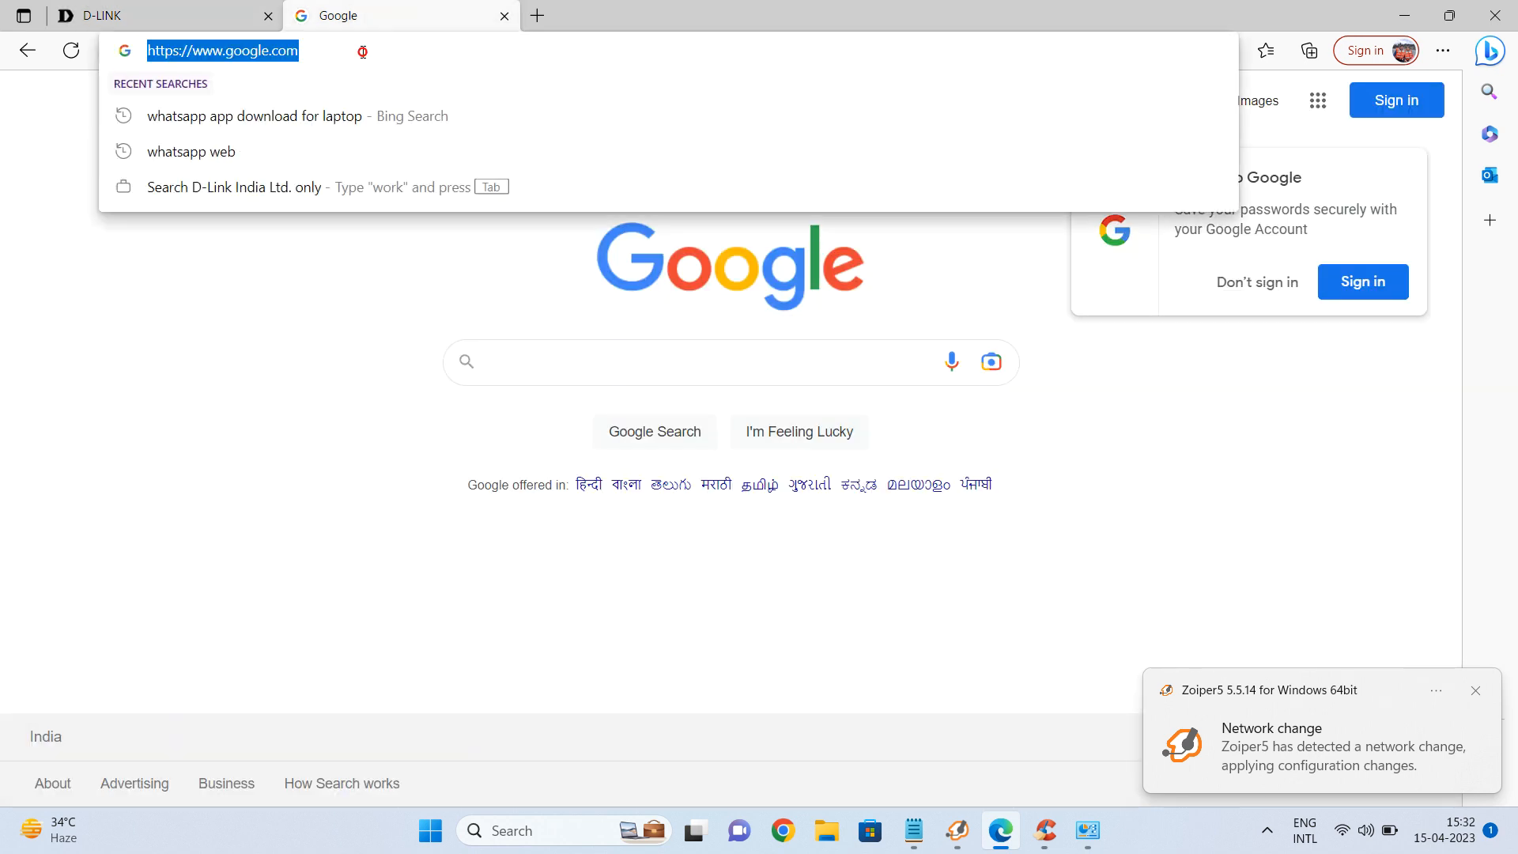
type("192.168.0.1")
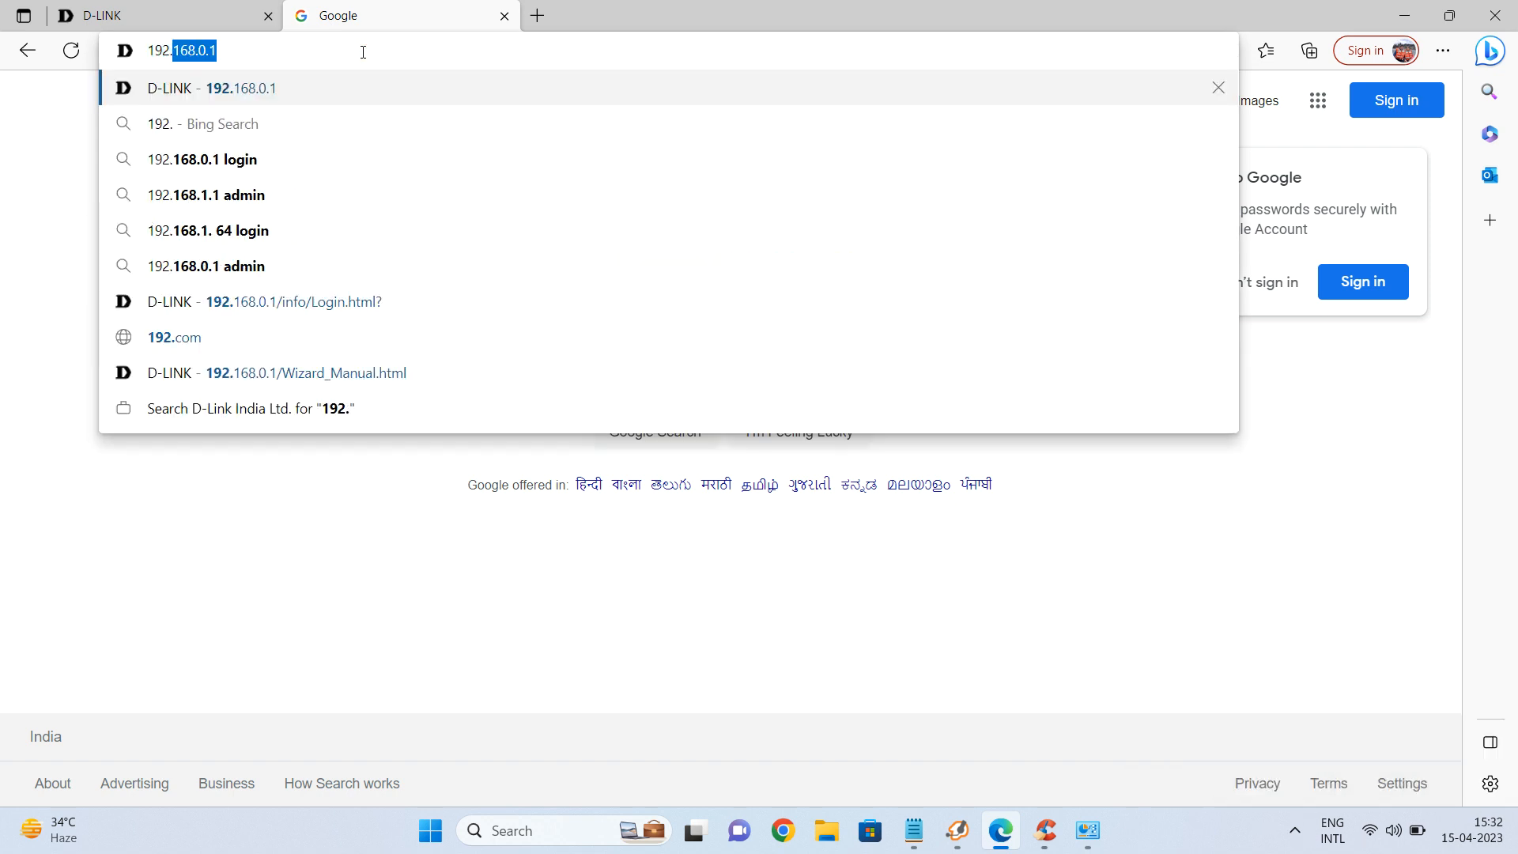
key("Right")
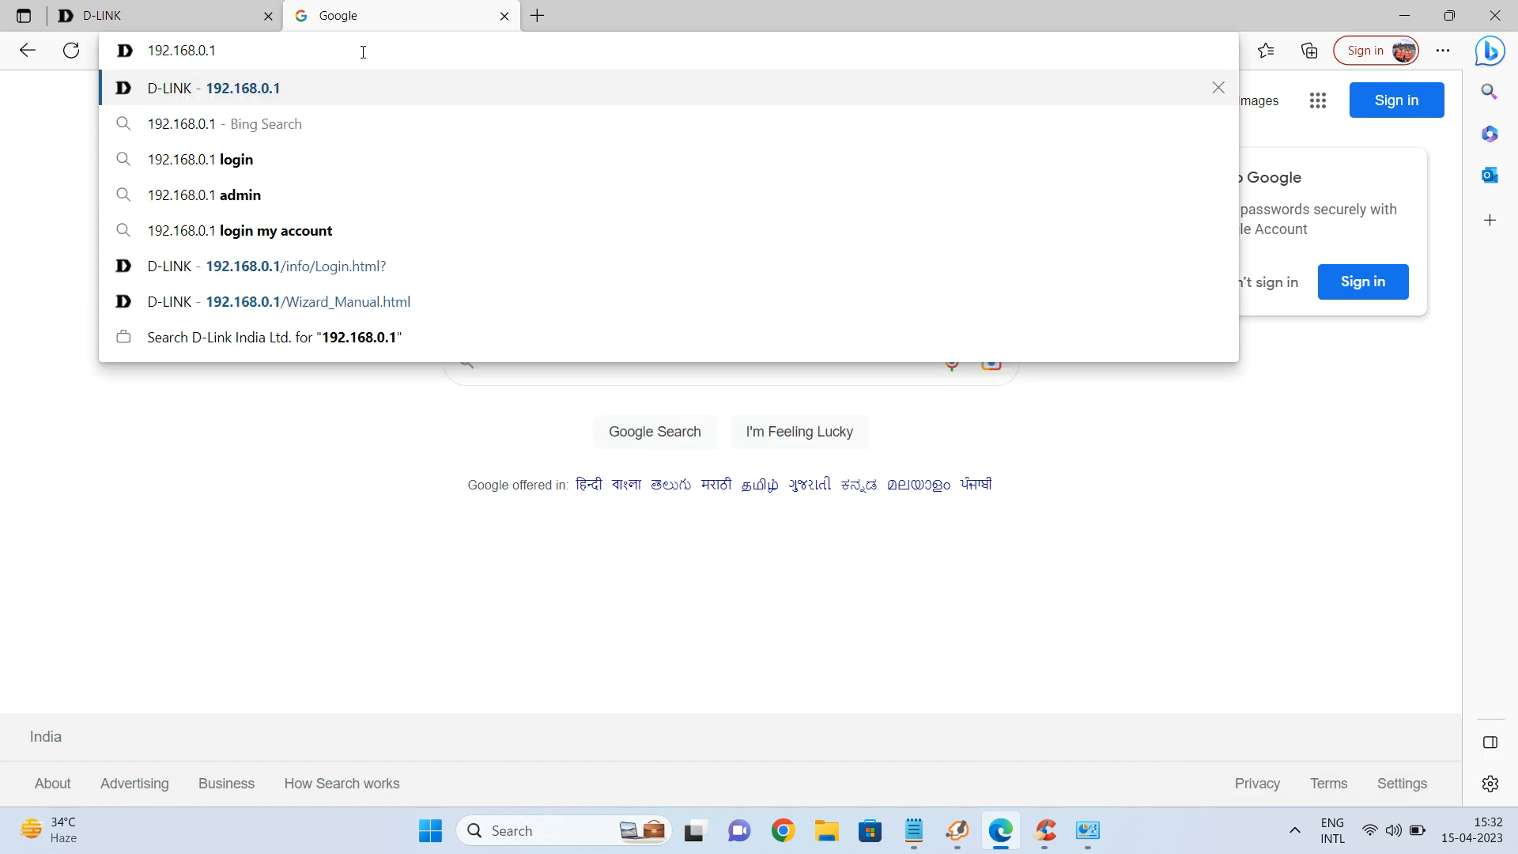
key("BackSpace")
type("166")
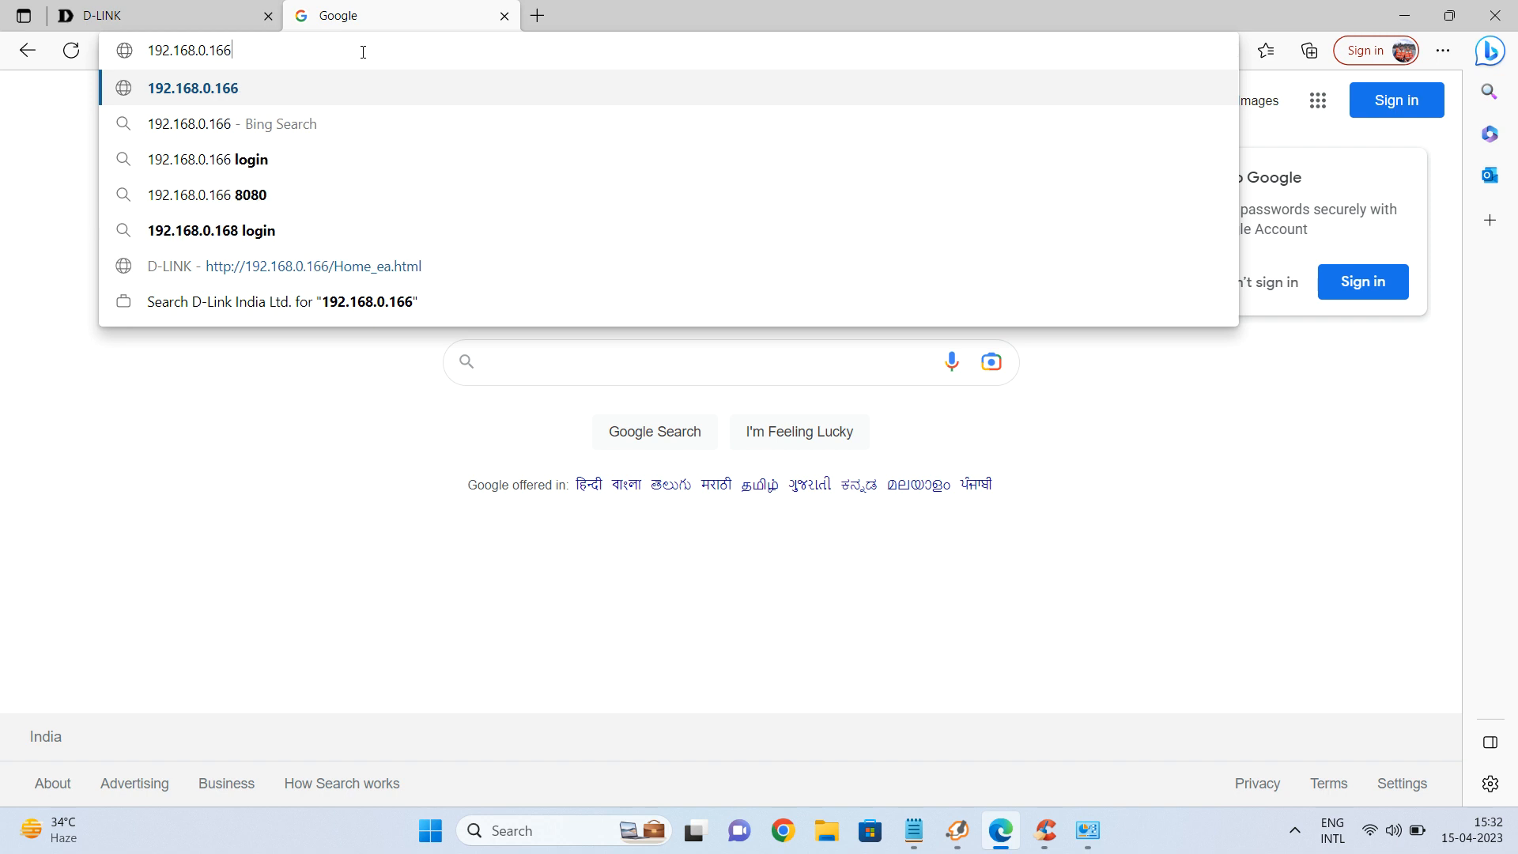
key("Return")
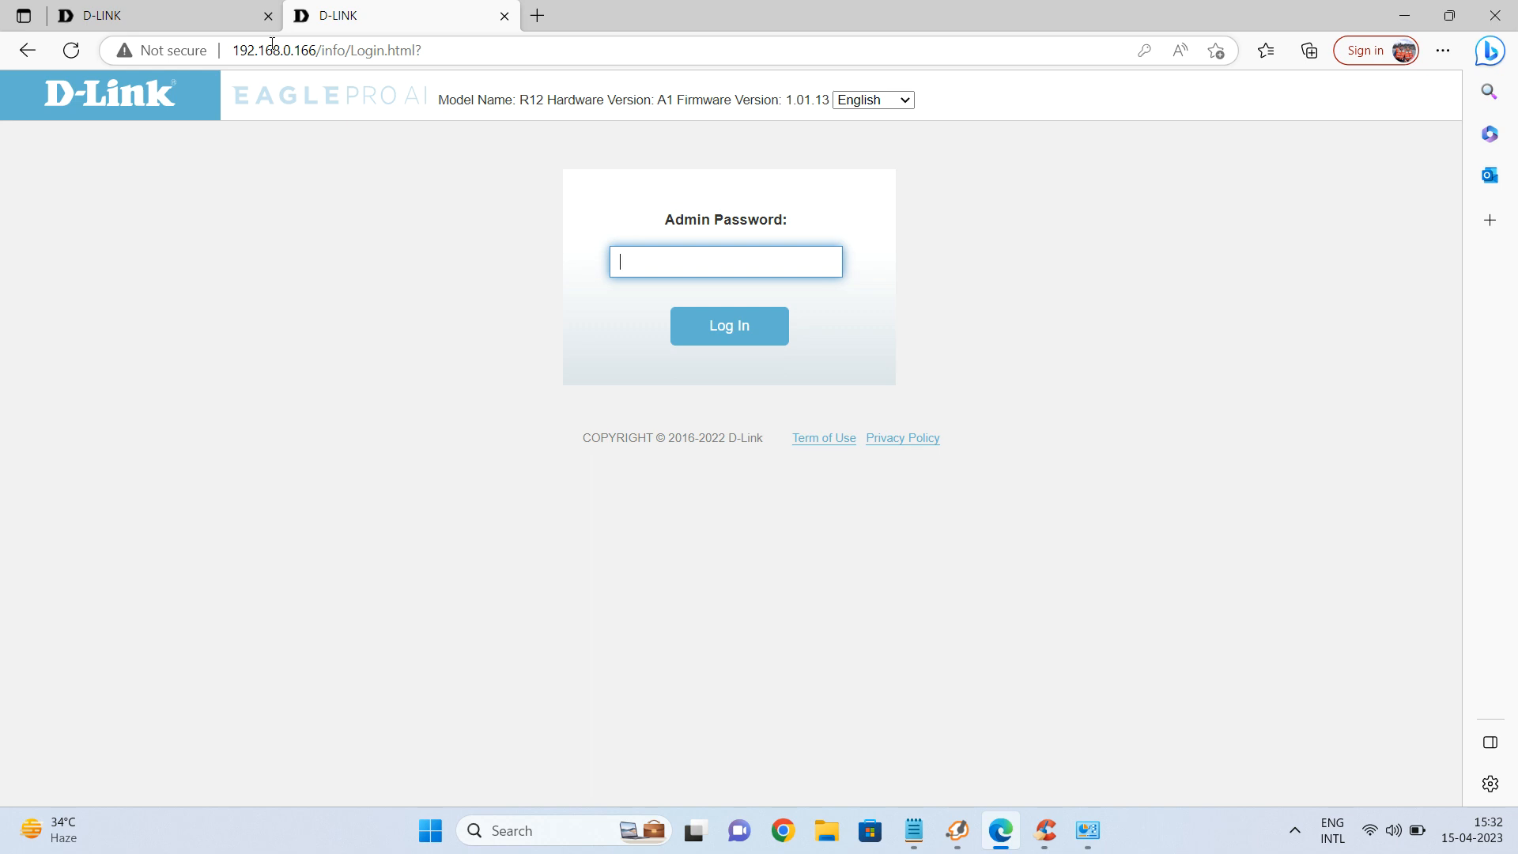
left_click(175, 12)
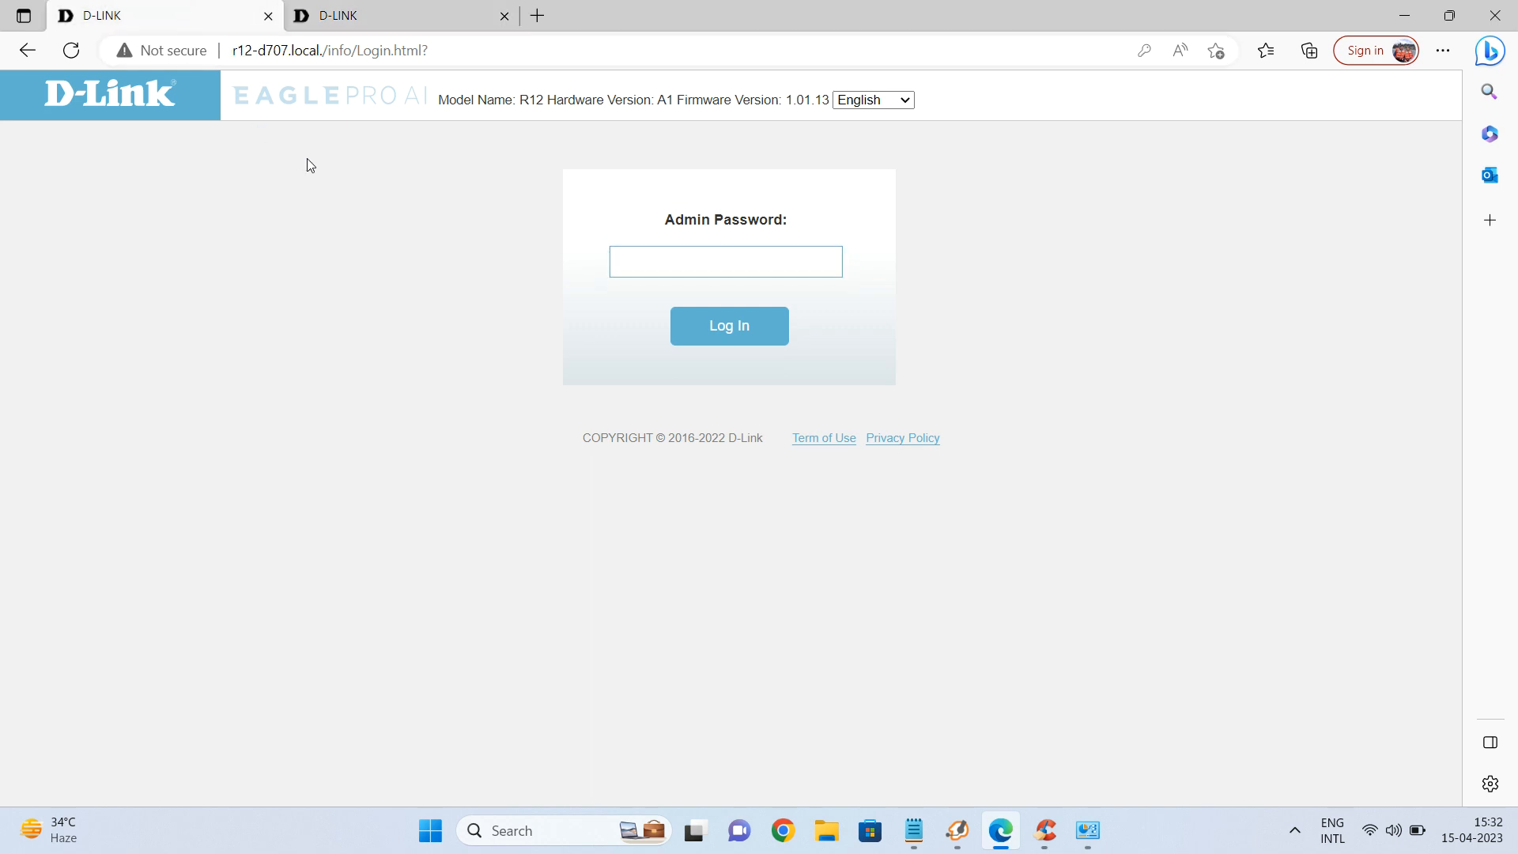
Open a third tab with the DIR-615 router's login page at 192.168.0.1.
left_click(537, 15)
type("192.168.0.1")
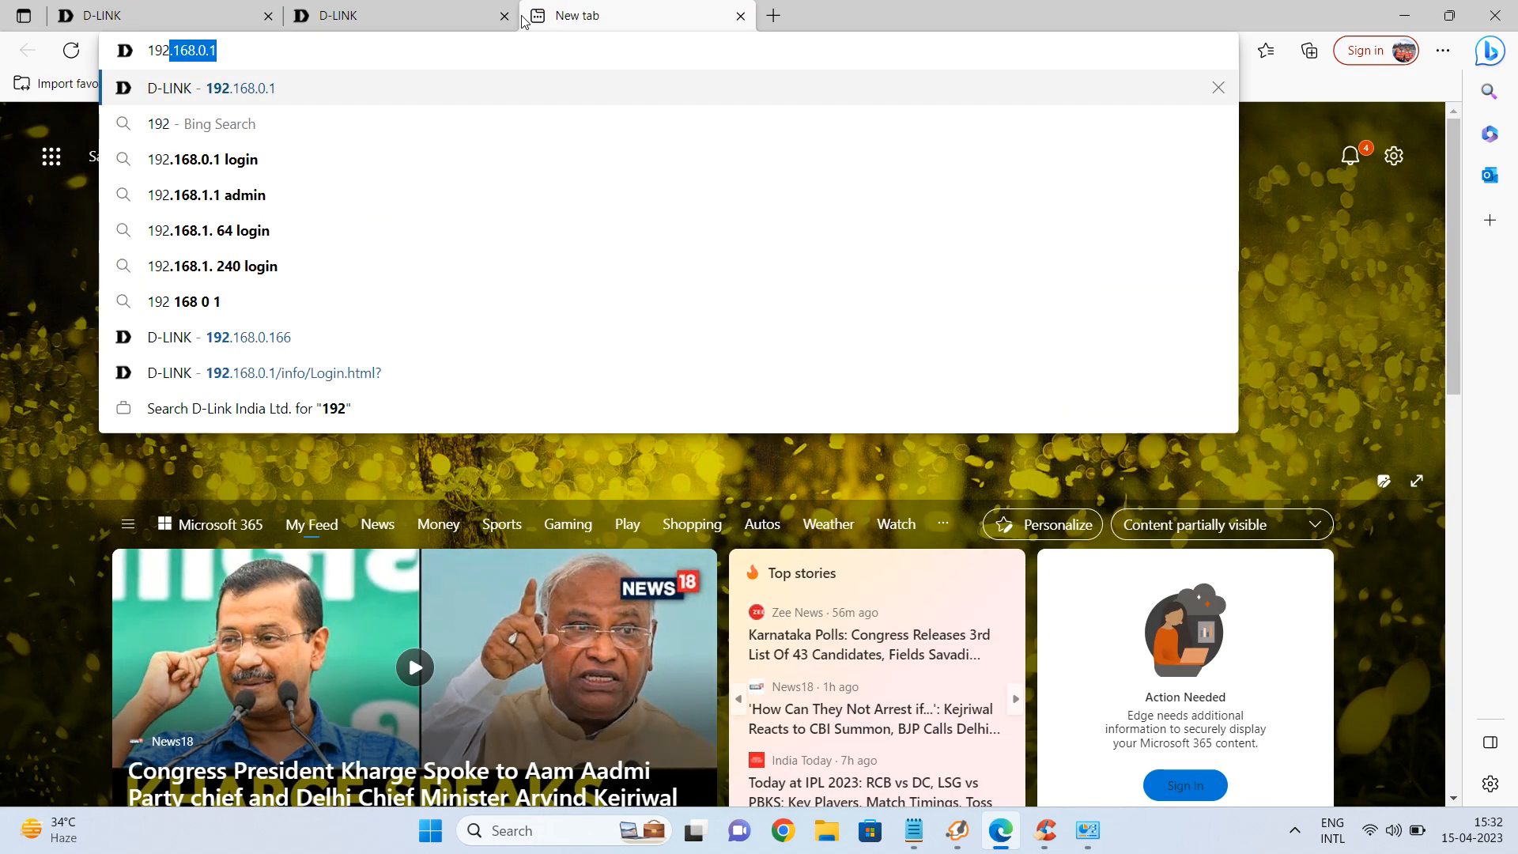
key("Return")
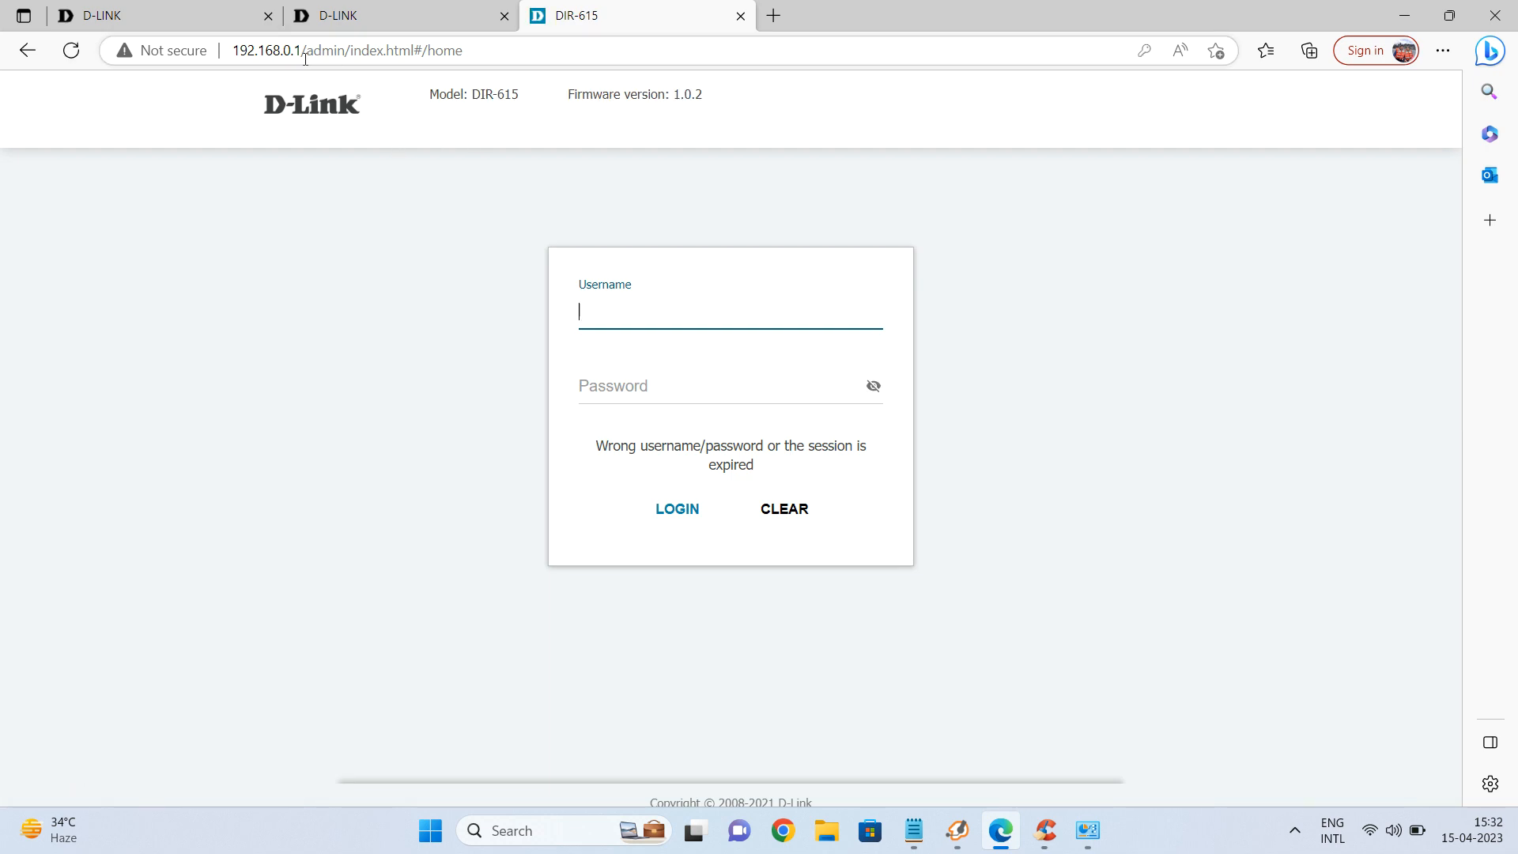
Cycle through the three login tabs, ending on the 192.168.0.166 extender tab.
key("ctrl+shift+Tab")
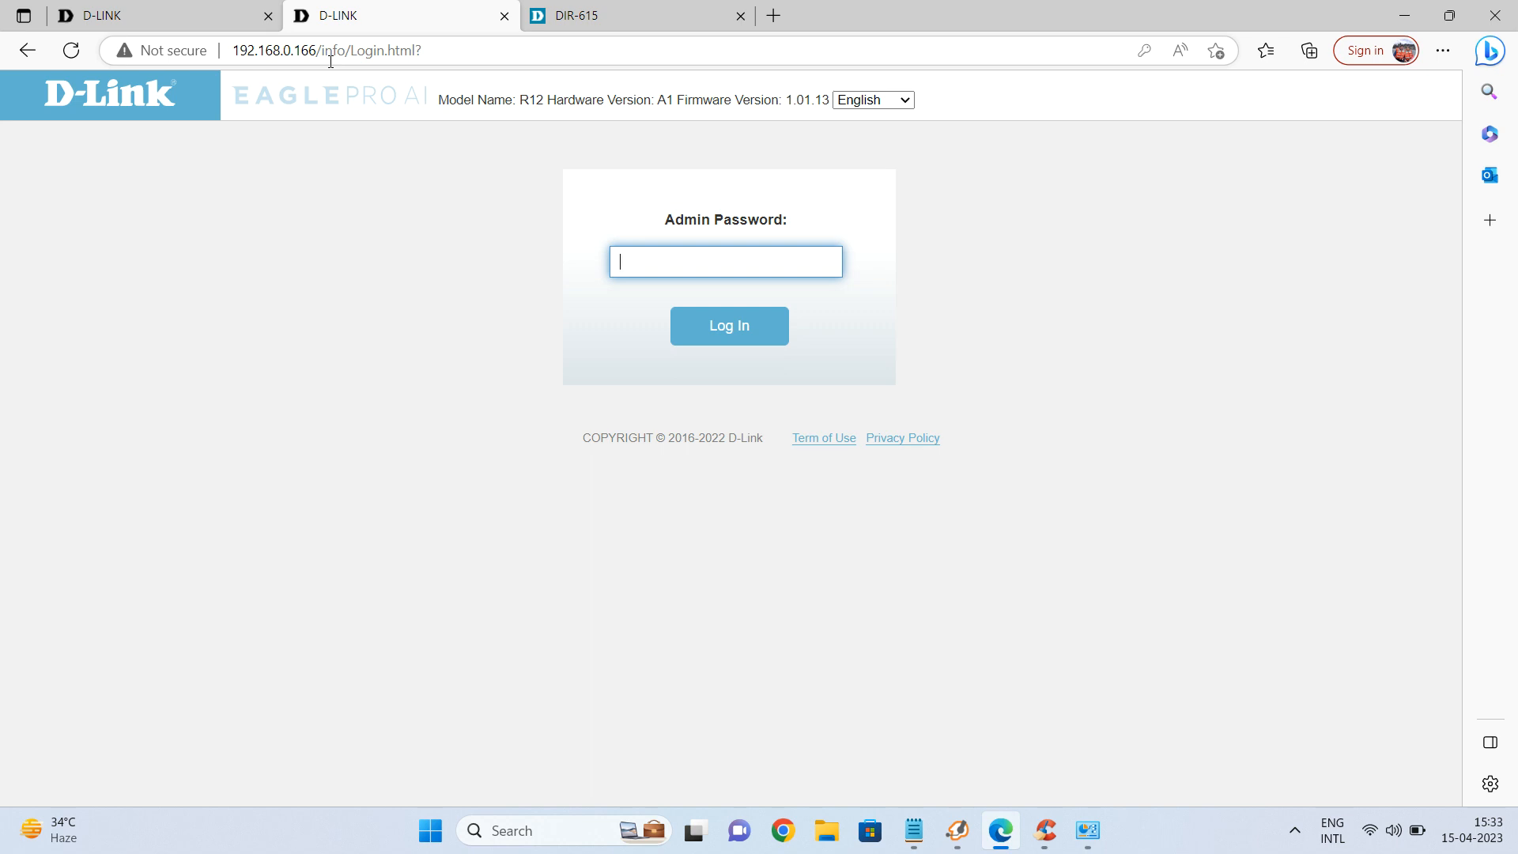
left_click(234, 21)
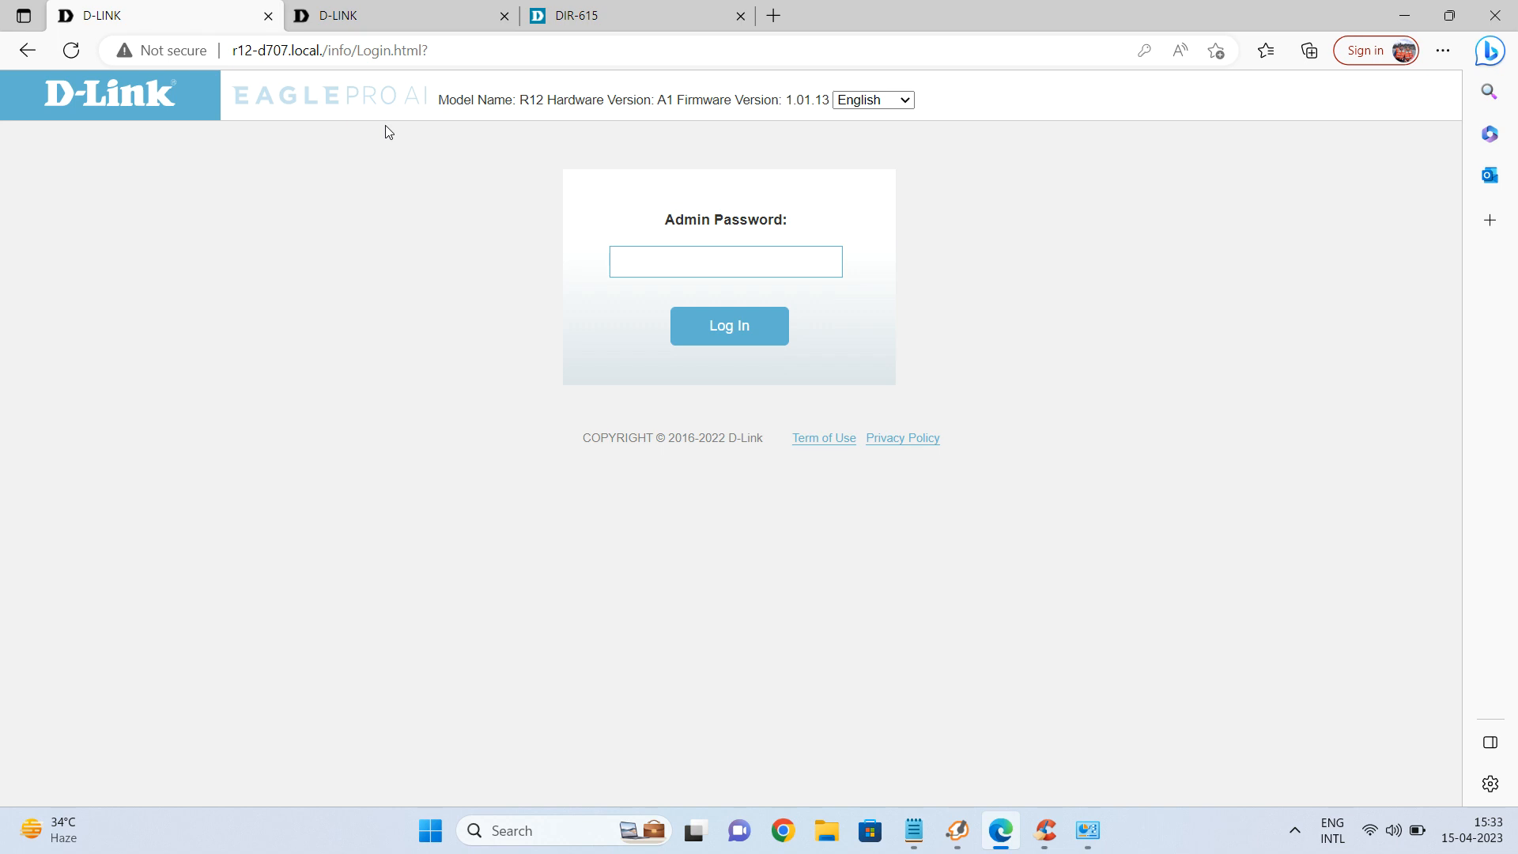
left_click(589, 16)
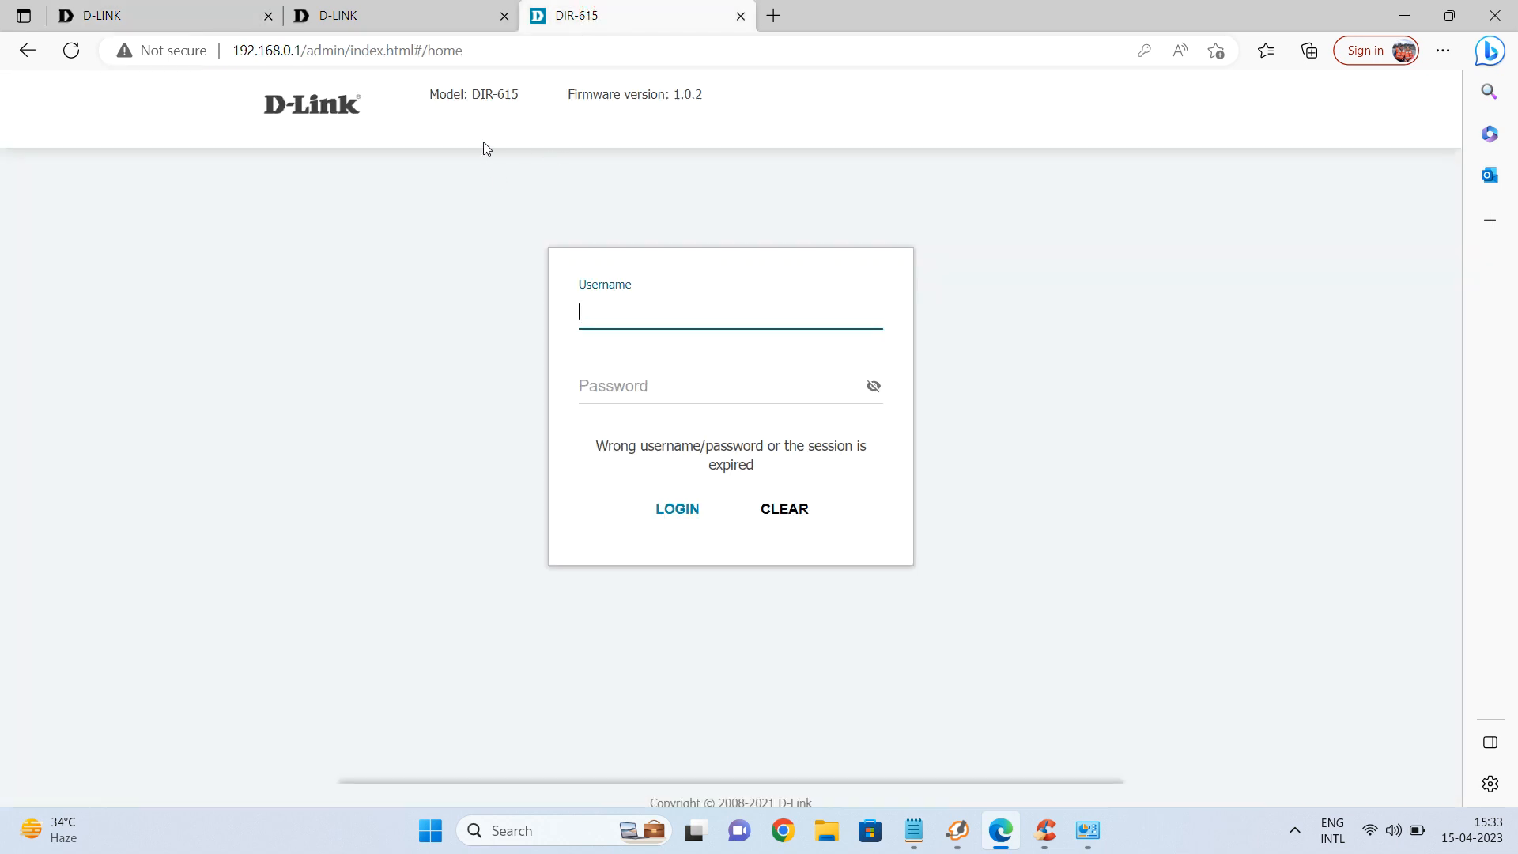
left_click(371, 19)
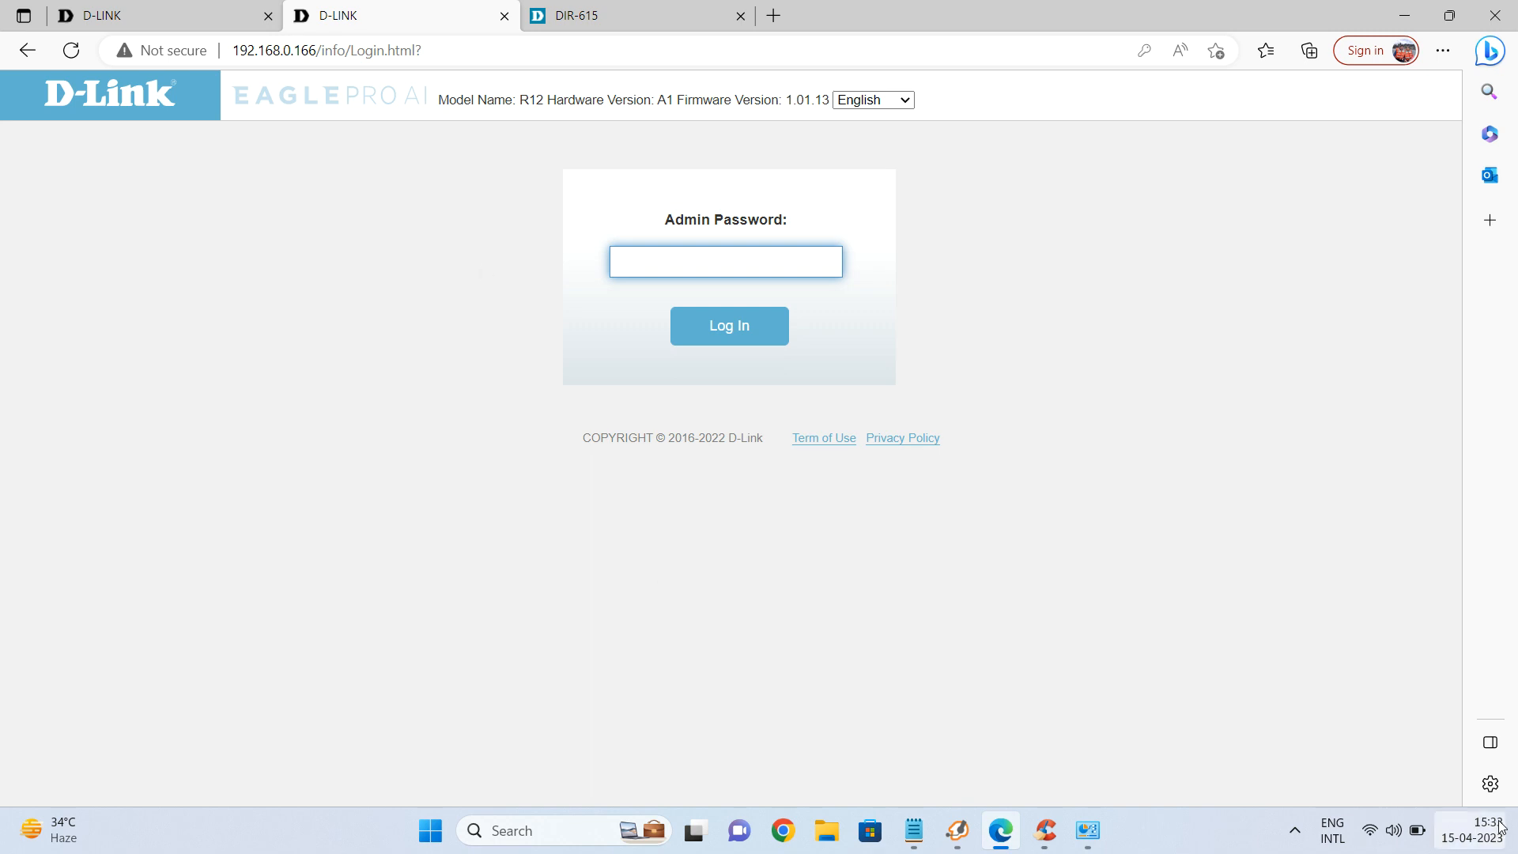
left_click(1369, 830)
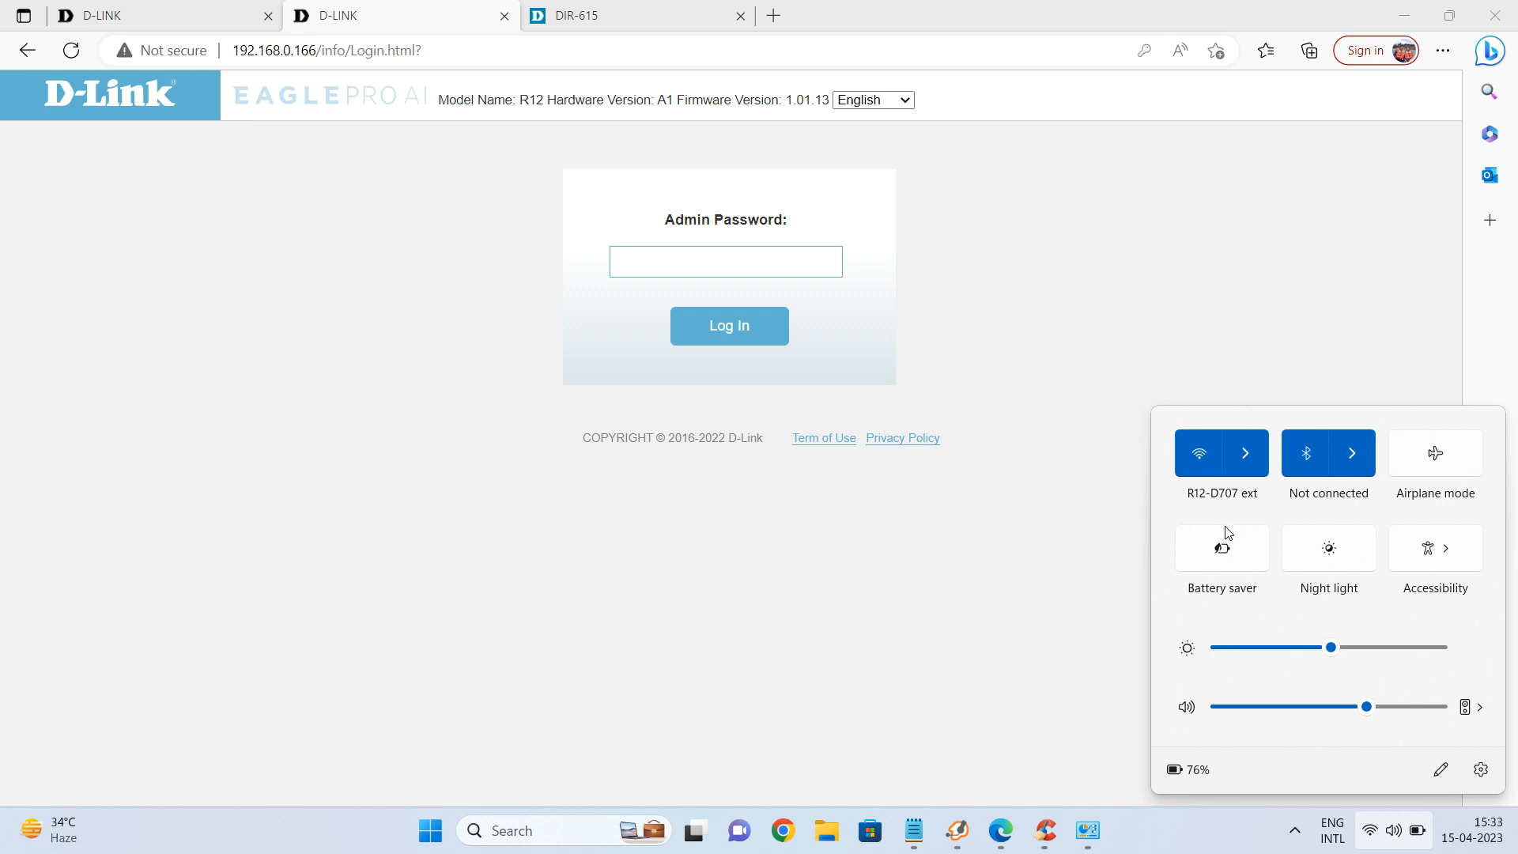
left_click(1064, 622)
left_click(1062, 620)
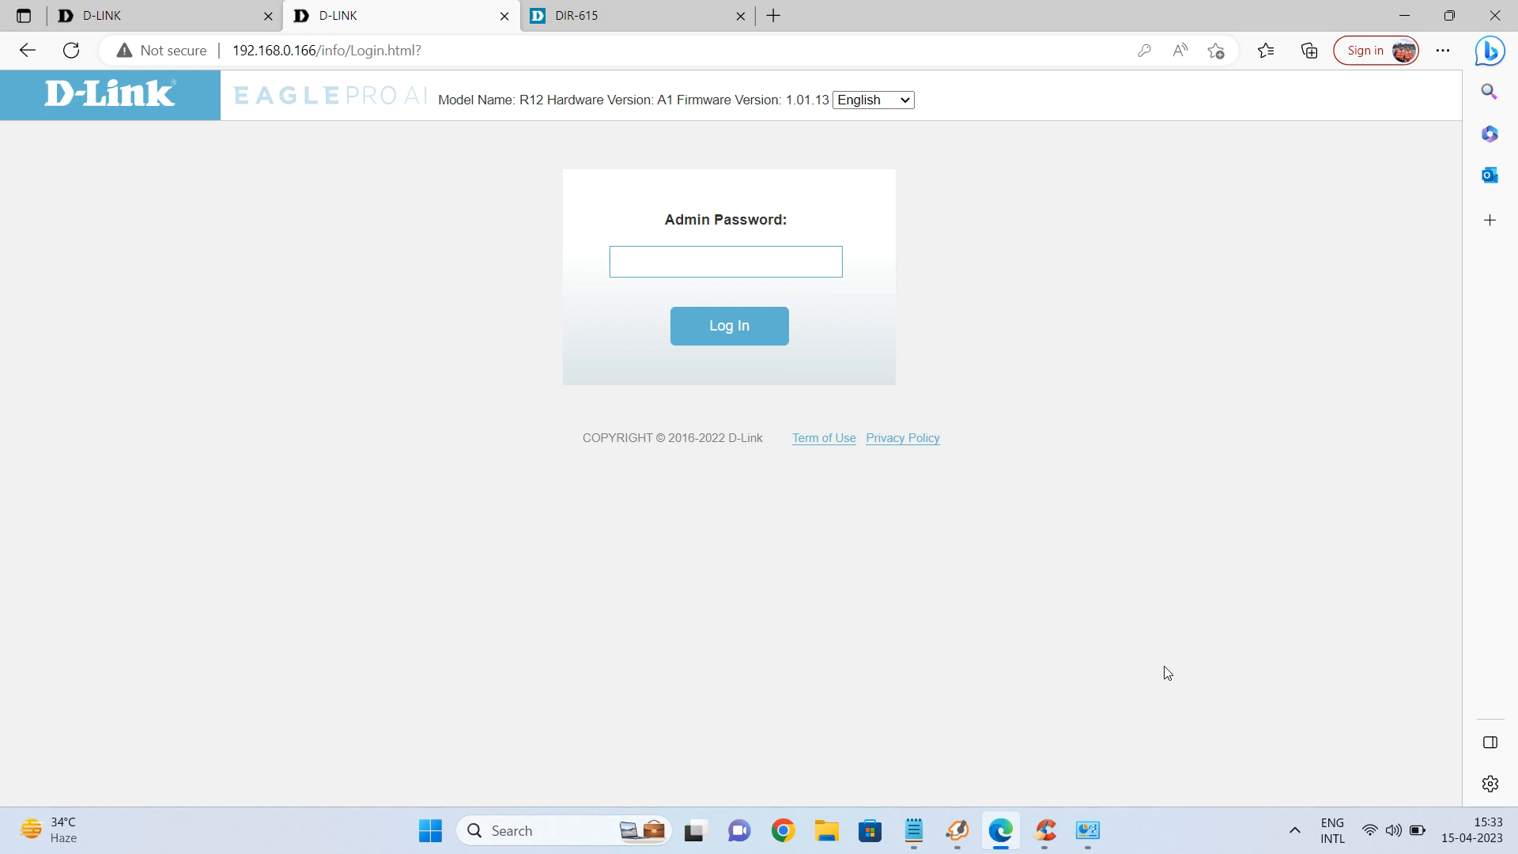
left_click(1297, 831)
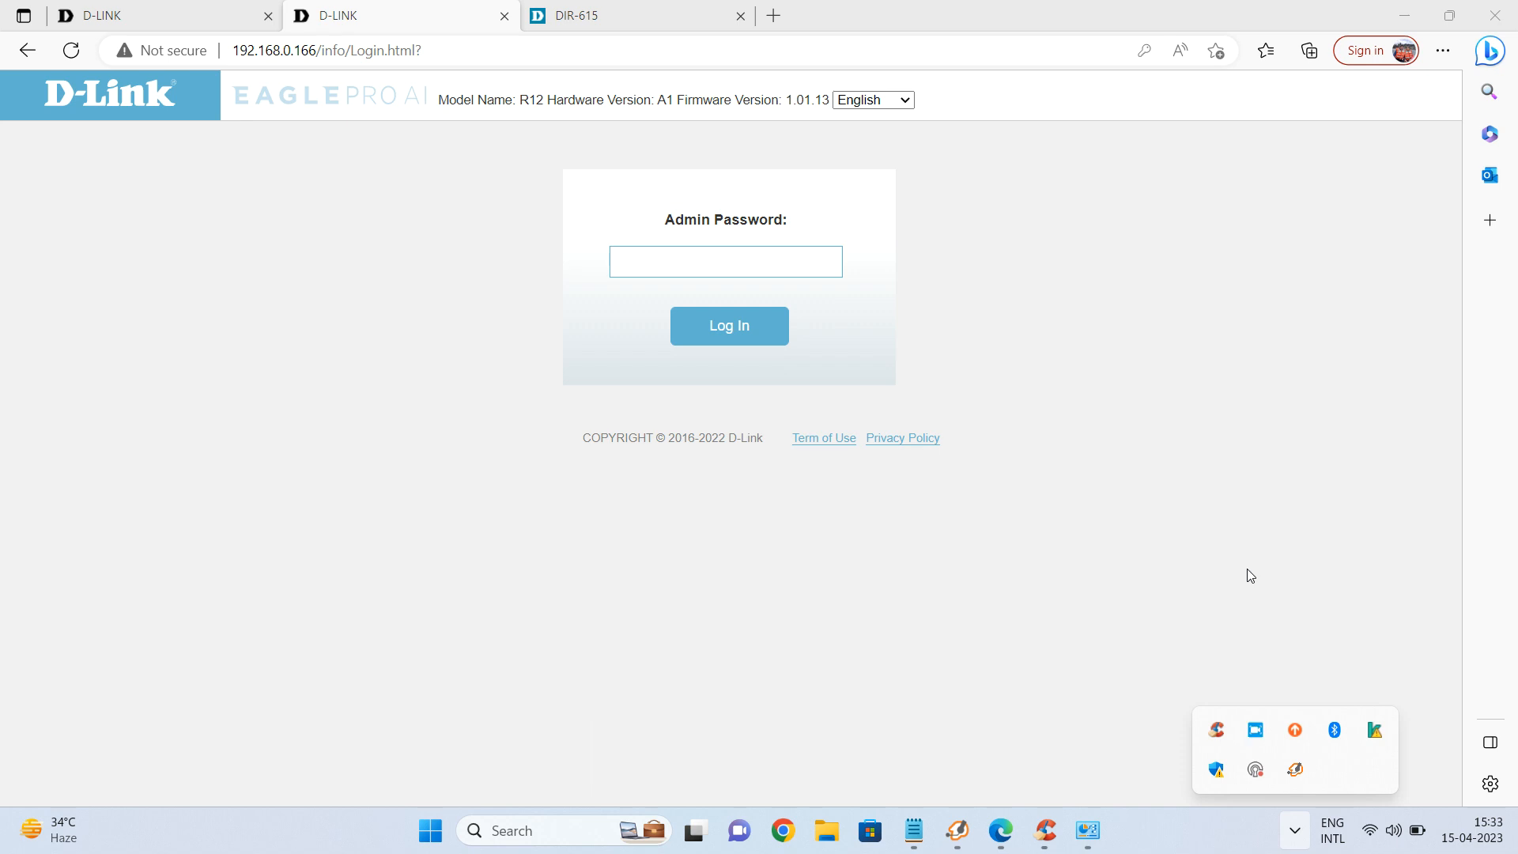
right_click(1261, 734)
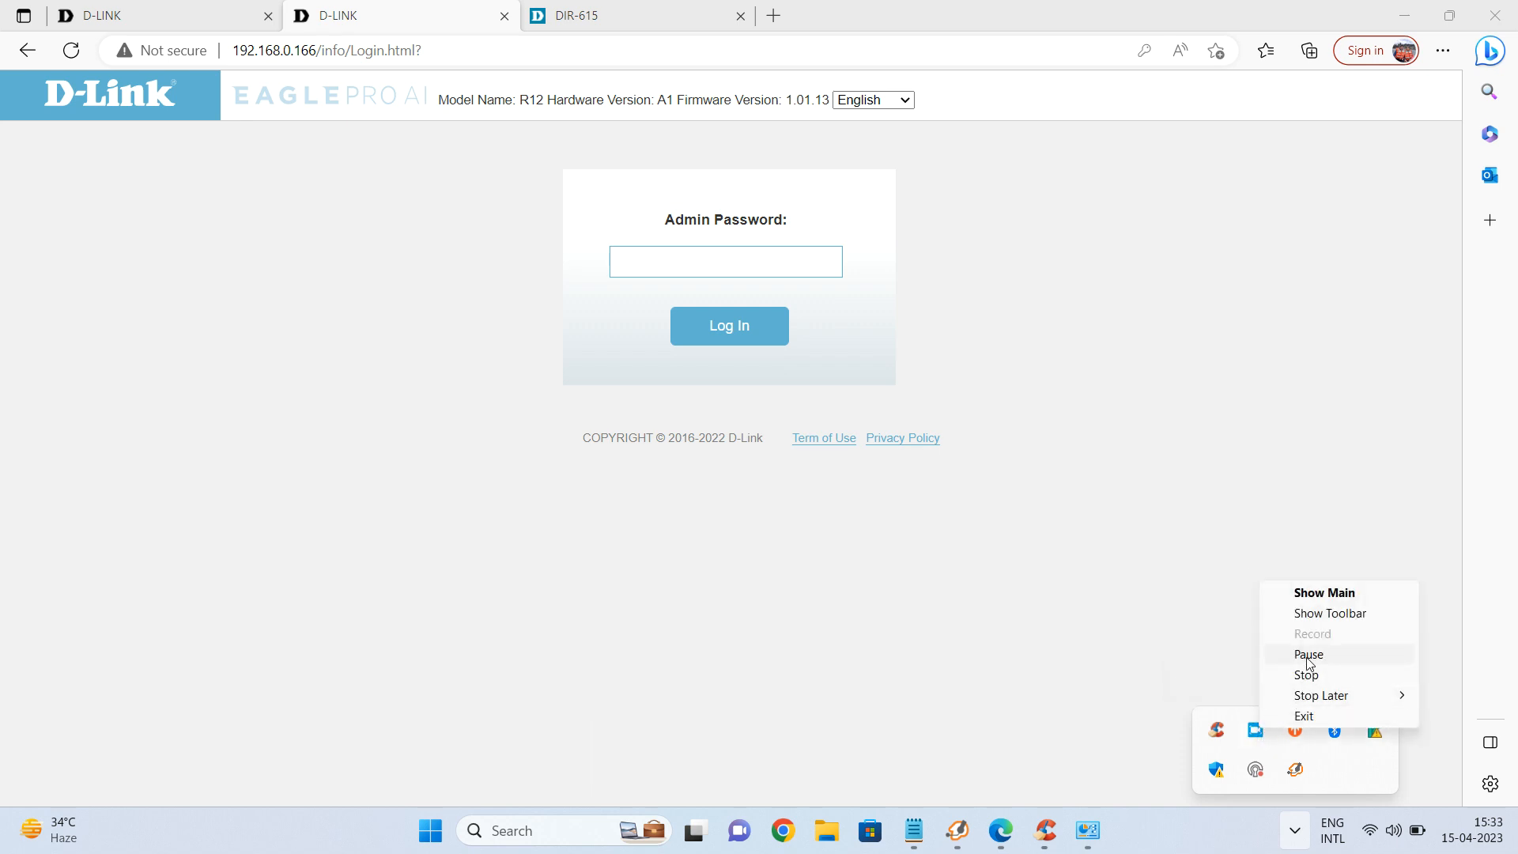